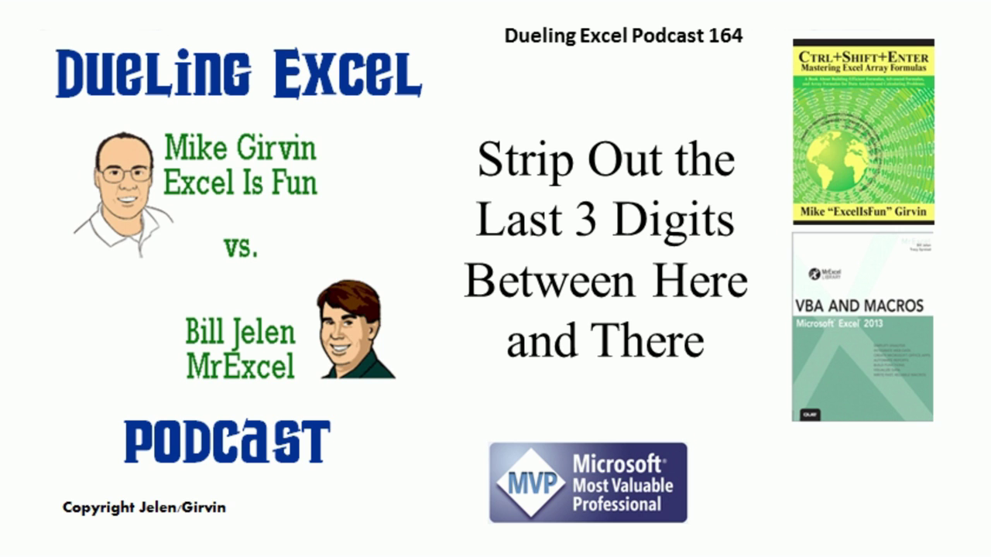
Switch to the UDFSolution workbook in Excel and examine the Find POV_ formula in B2 of the BillFormula sheet
key("alt+Tab")
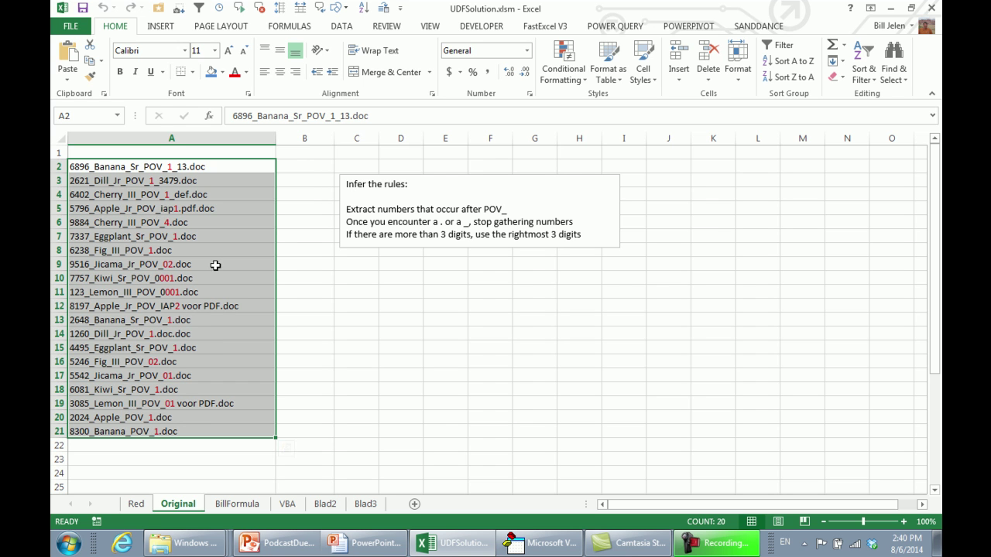
left_click(240, 507)
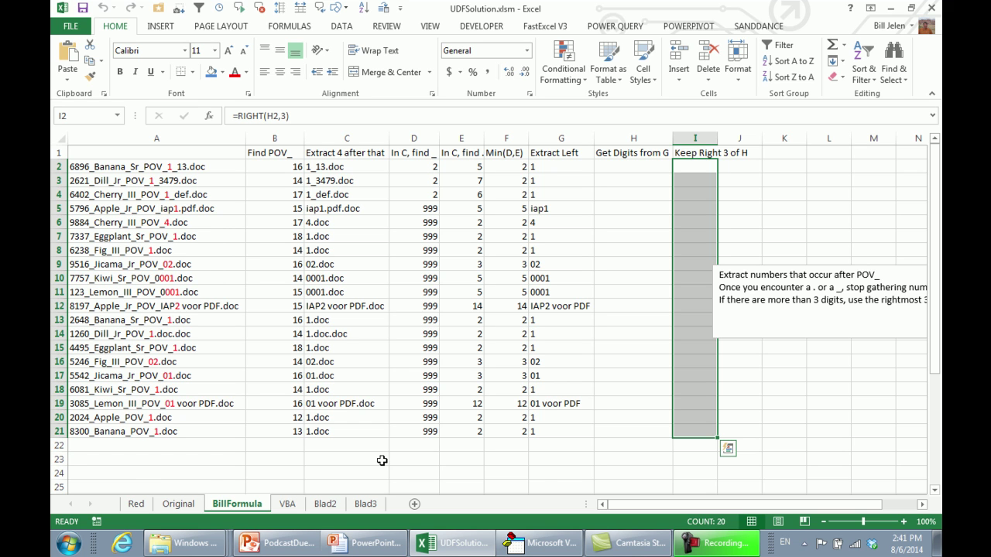
key("Left")
key("Left")
key("Left")
key("Left")
key("Left")
key("Left")
key("Left")
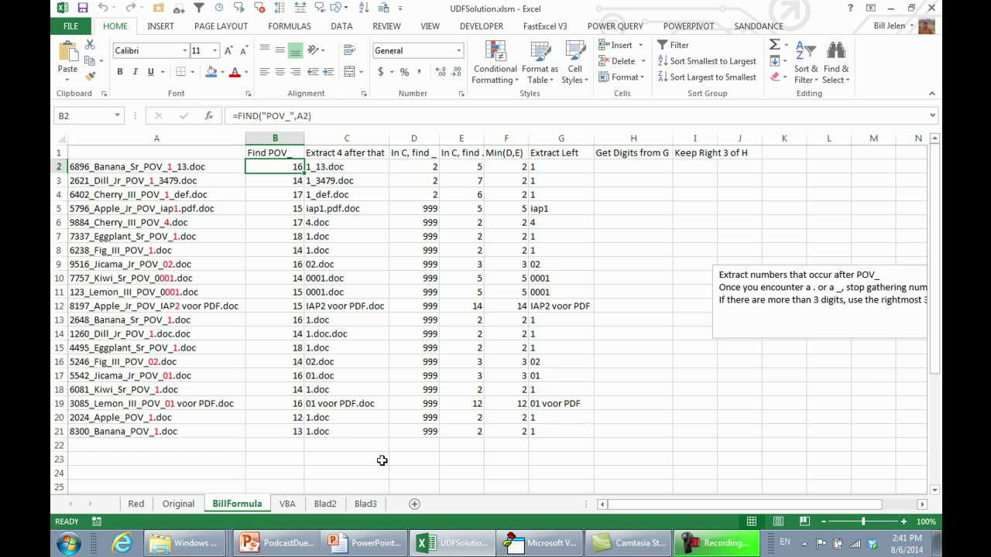
key("F2")
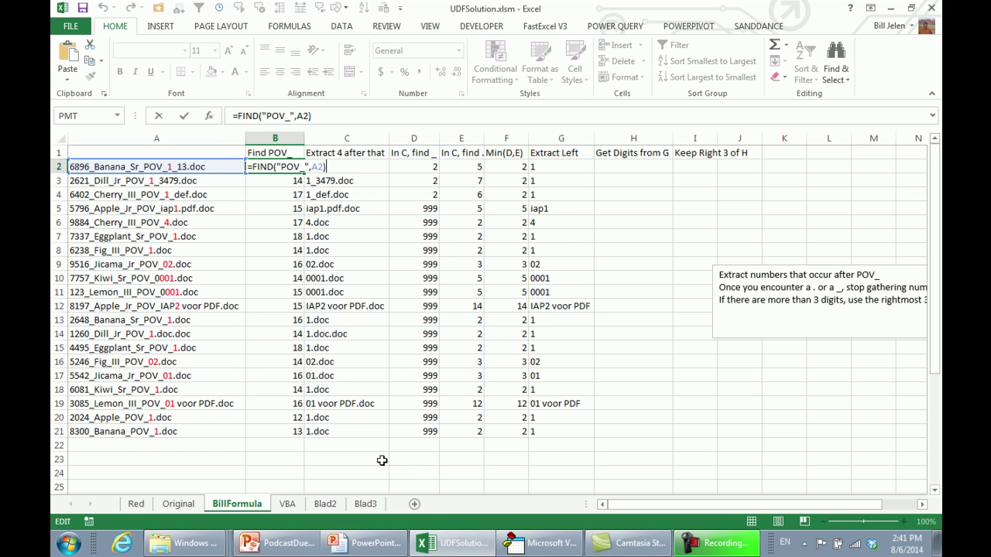
key("Return")
Examine the MID formula in C2 and the IFERROR/FIND underscore formula in D2
key("Up")
key("Right")
key("F2")
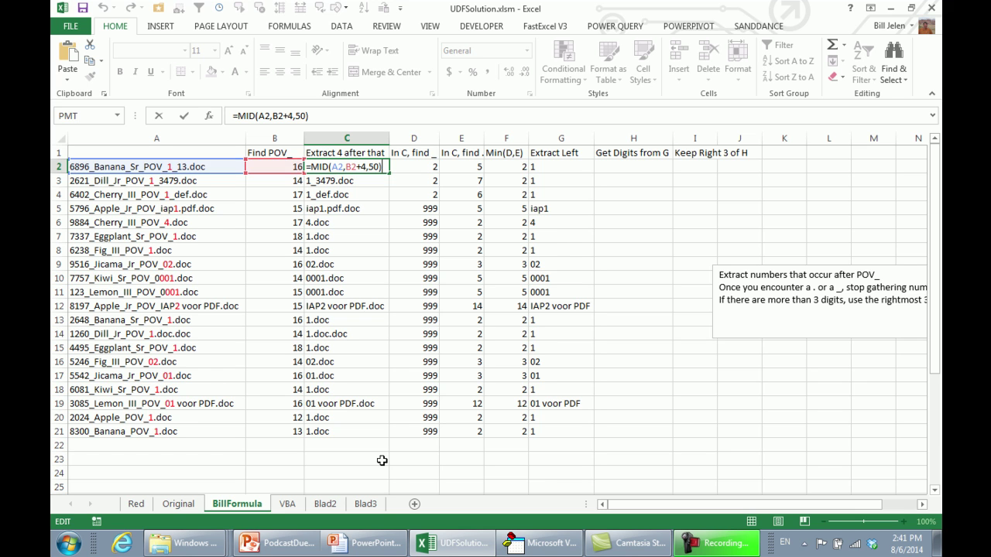
key("Escape")
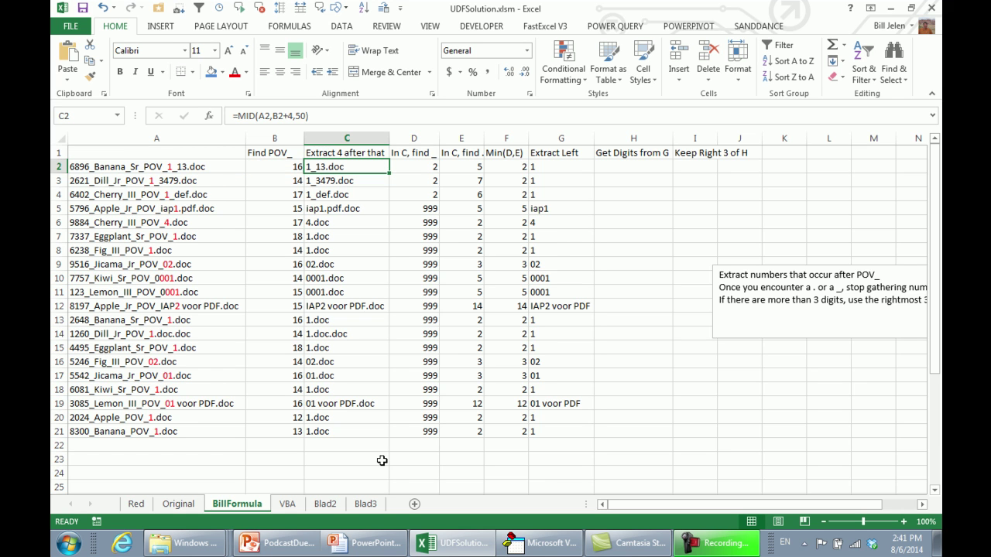
key("Right")
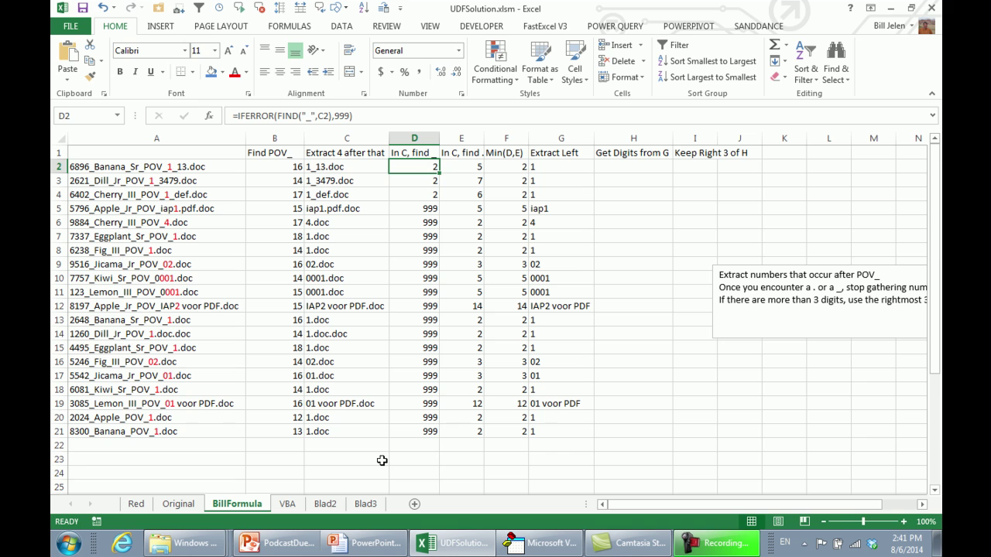
key("F2")
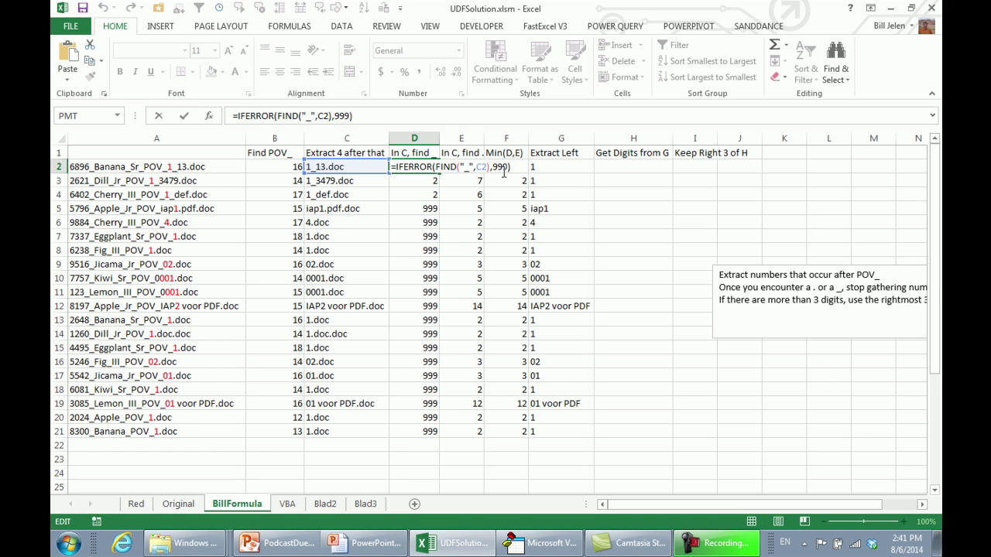
key("Escape")
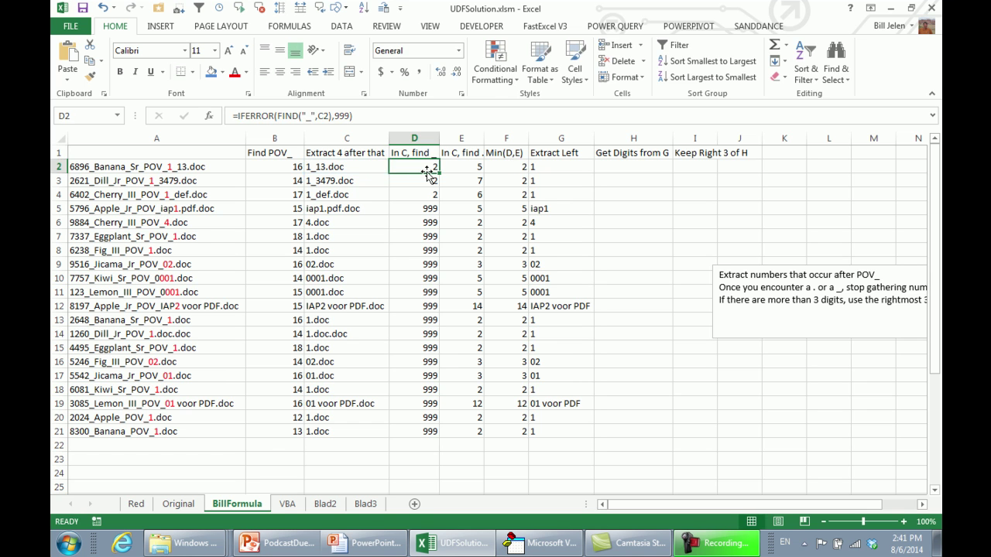
Examine the period FIND formula in E2, the MIN formula in F2 and the LEFT formula in G2
key("Right")
key("F2")
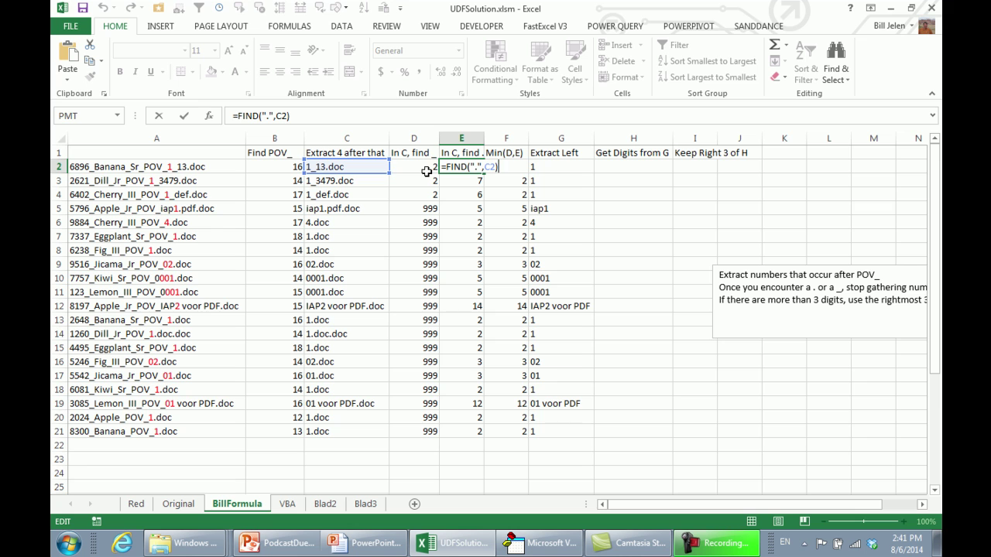
key("ctrl+Return")
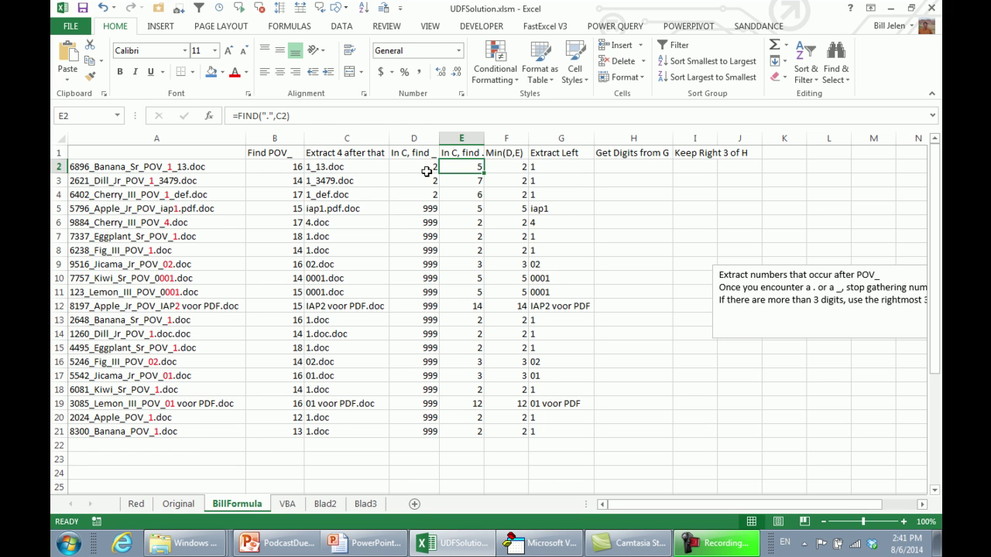
key("Right")
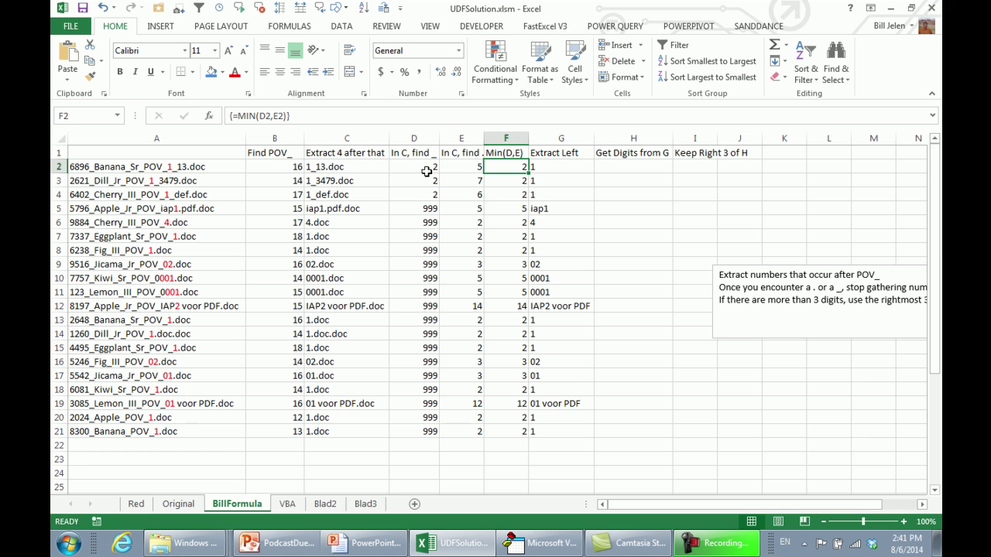
key("Right")
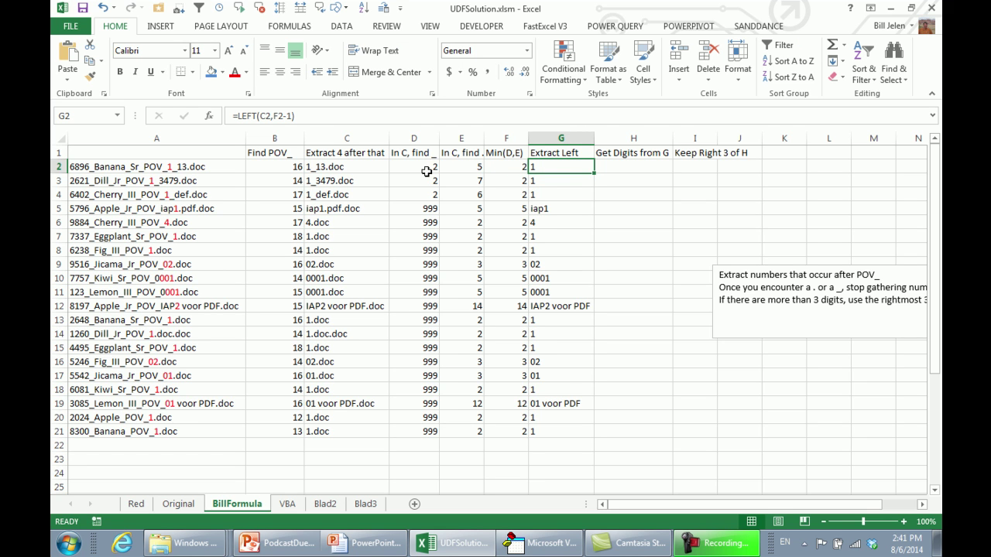
key("F2")
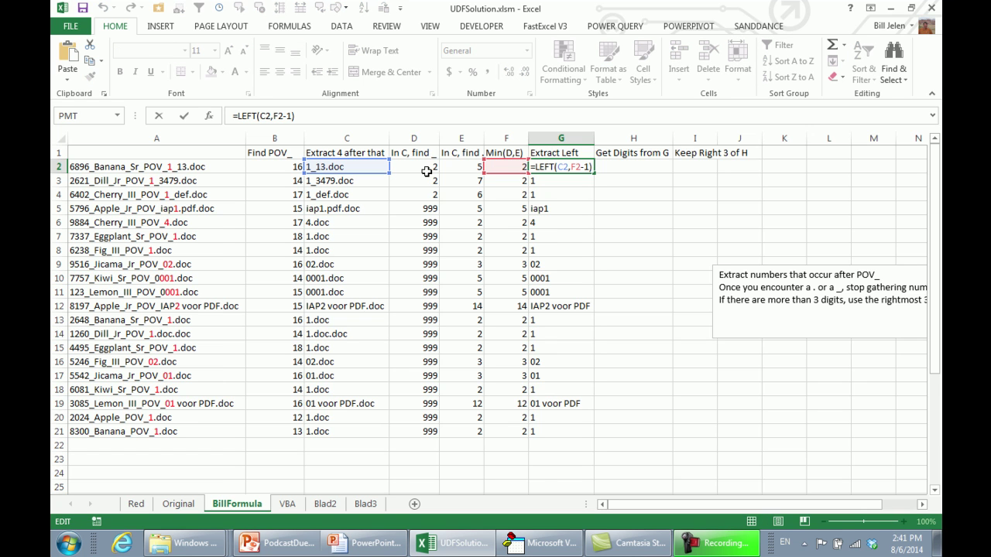
key("Return")
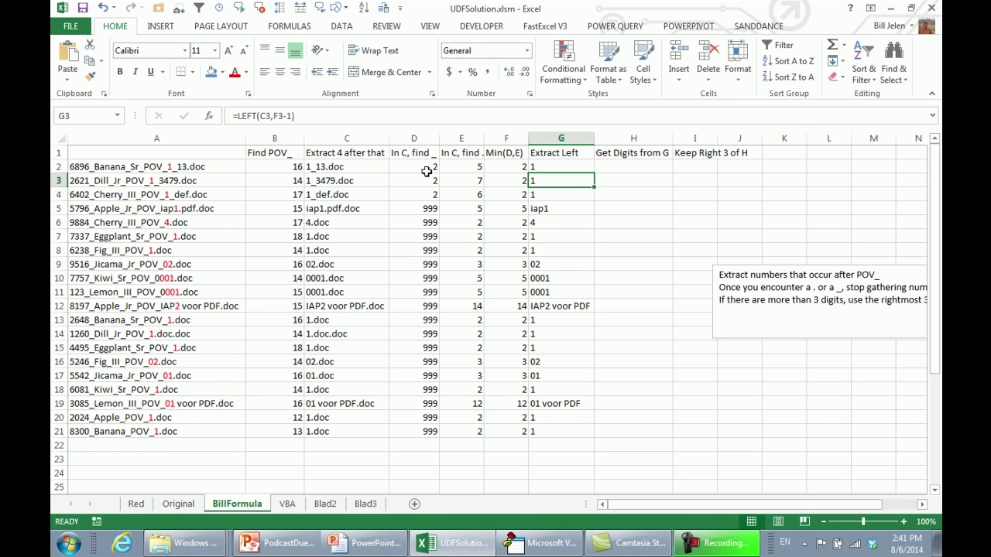
Review the Extract Left results in column G down to row 13, plus the RIGHT formula in I2
key("Down")
key("Down")
key("Down")
key("Down")
key("Down")
key("Down")
key("Down")
key("Down")
key("Down")
key("Down")
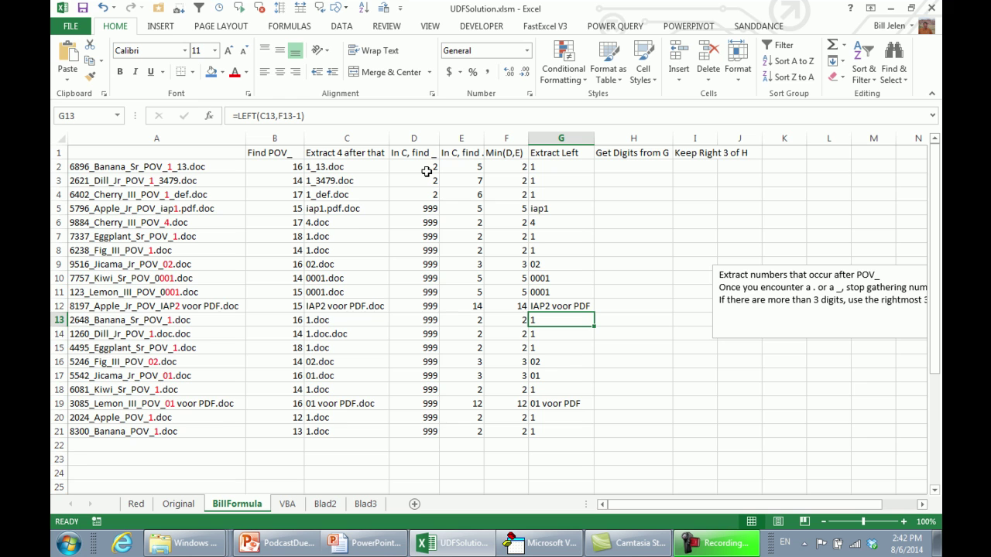
key("Up")
key("Up")
key("Up")
key("Up")
key("Up")
key("Up")
key("Up")
key("Up")
key("Up")
key("Up")
key("Up")
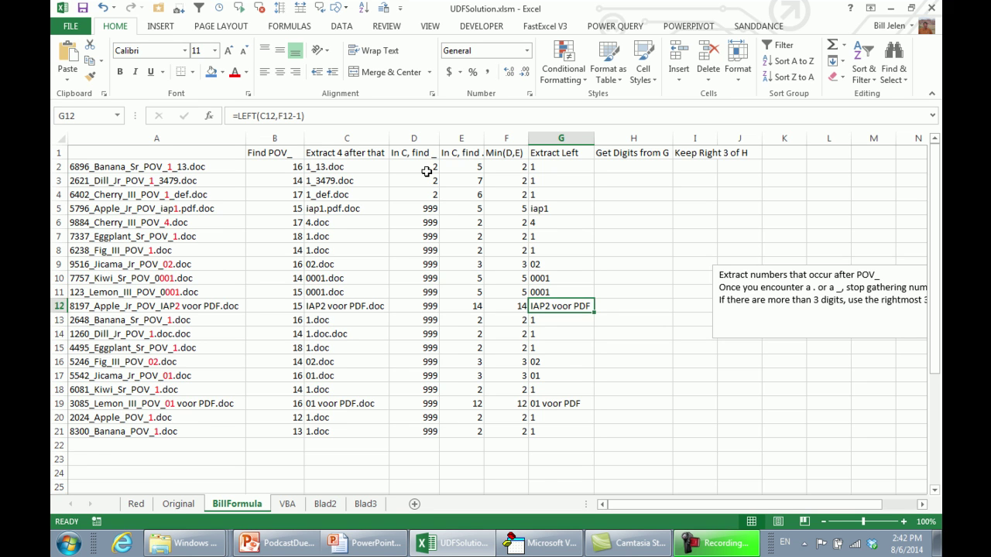
key("Right")
key("Right")
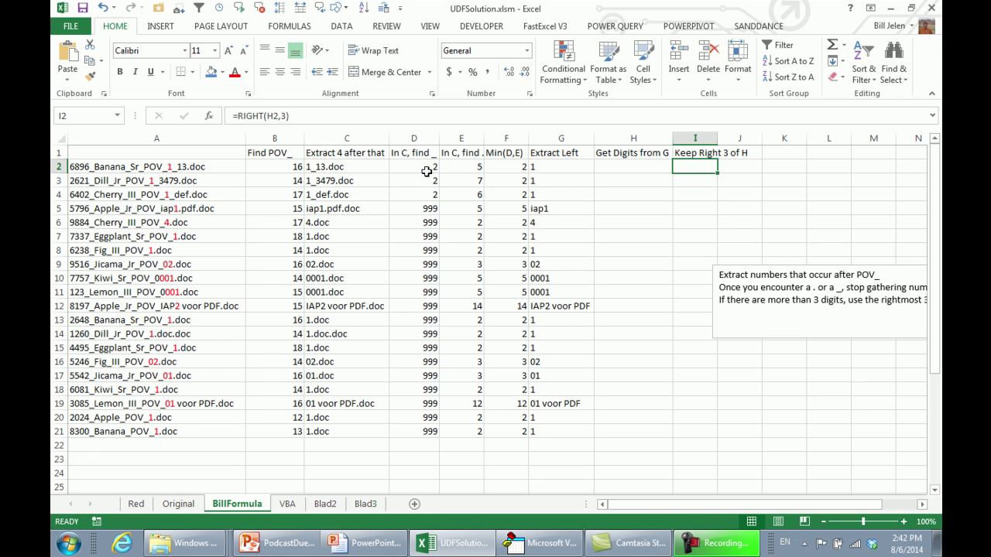
Open the Visual Basic editor and examine the Nums function in Module2 beside the file names, then return to the worksheet
key("alt+F11")
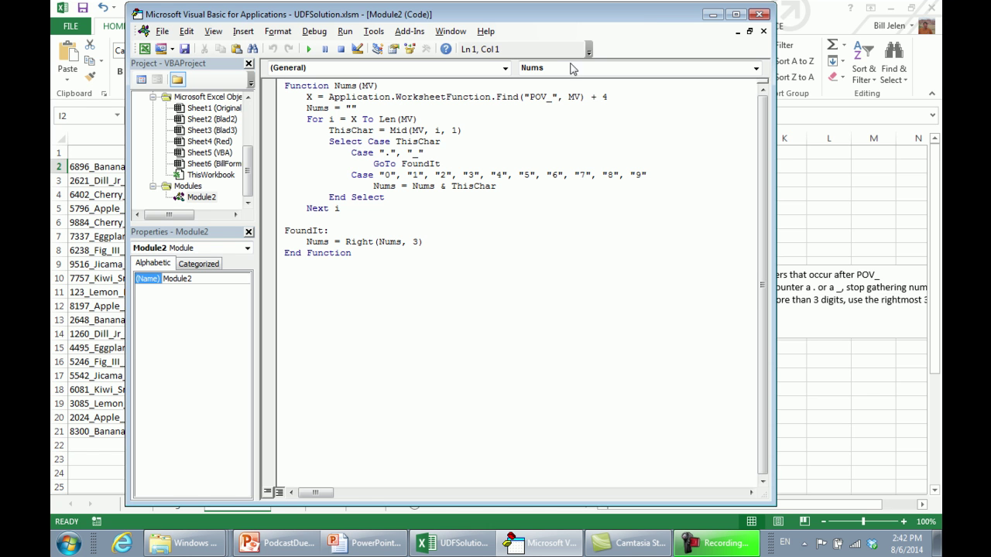
left_click_drag(505, 21, 673, 21)
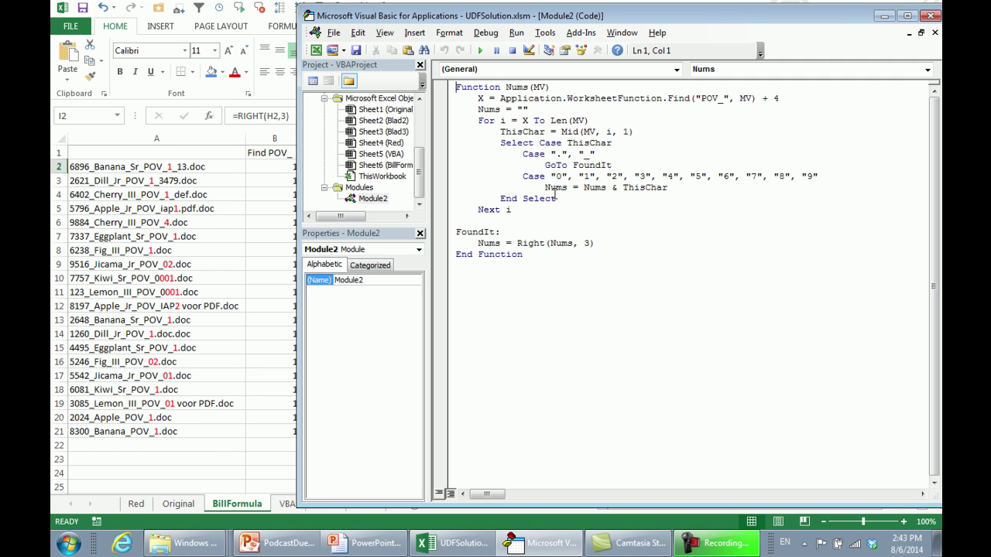
left_click(202, 233)
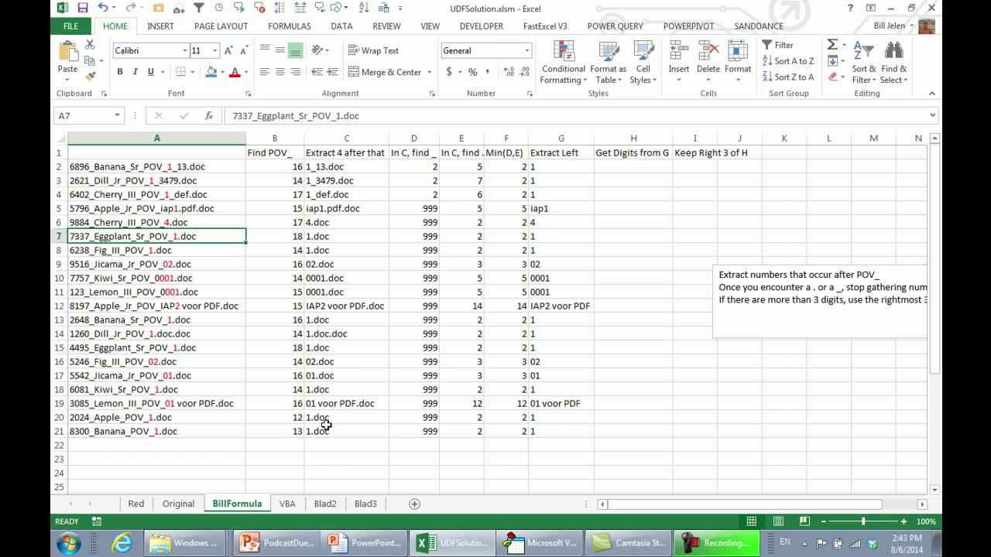
Examine the nums formula in cell B2 of the VBA sheet
left_click(288, 504)
key("F2")
key("ctrl+Return")
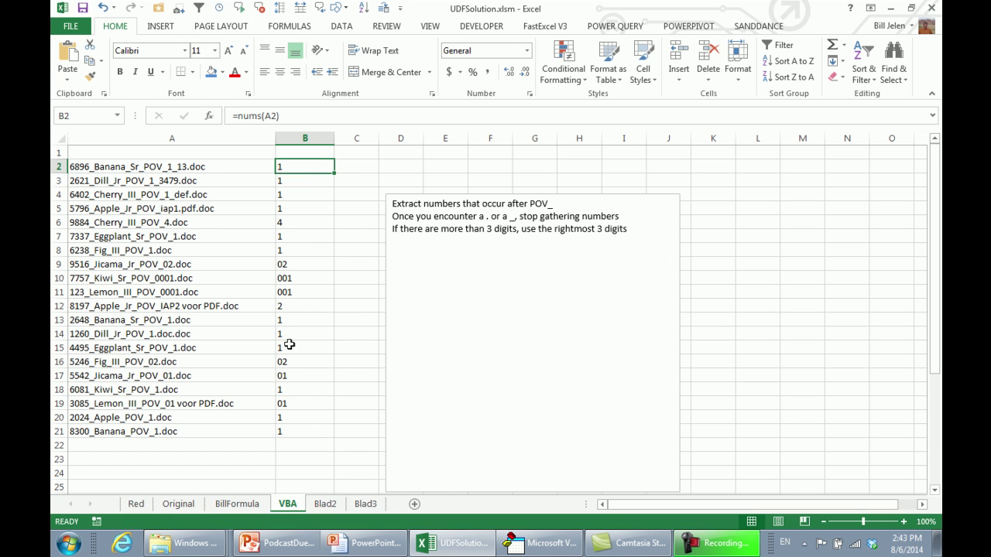
Return to the BillFormula sheet and check cells H2 and I2 of the digit extraction columns
left_click(251, 504)
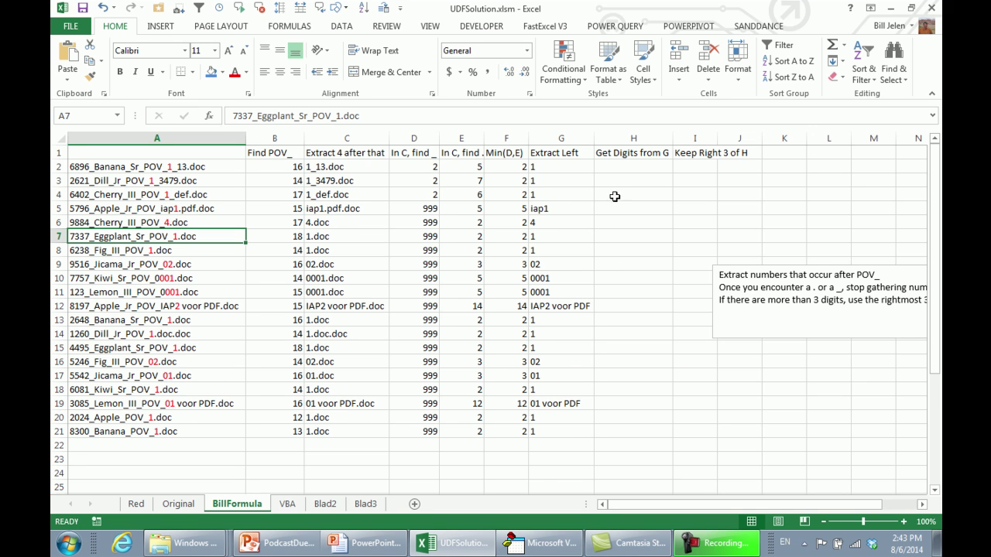
left_click(611, 167)
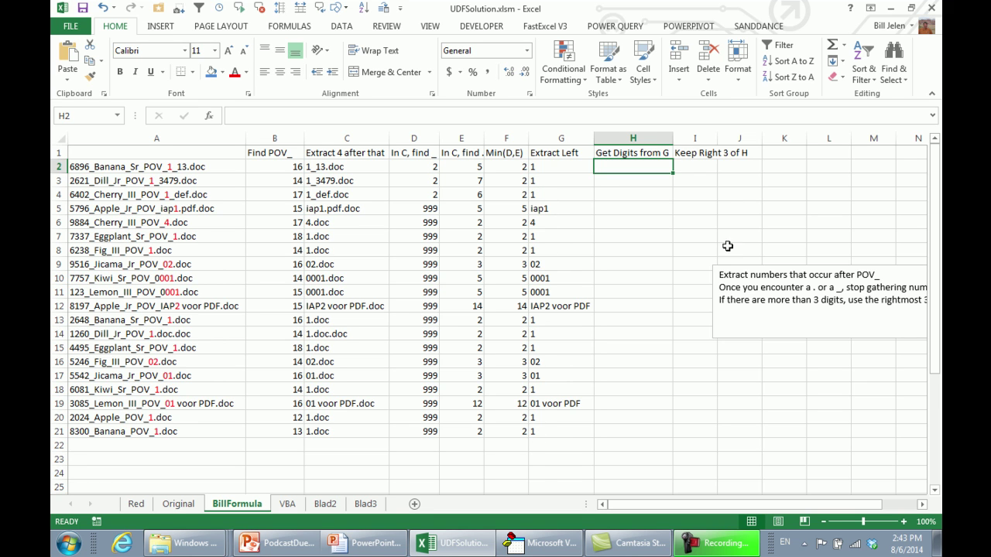
left_click(687, 168)
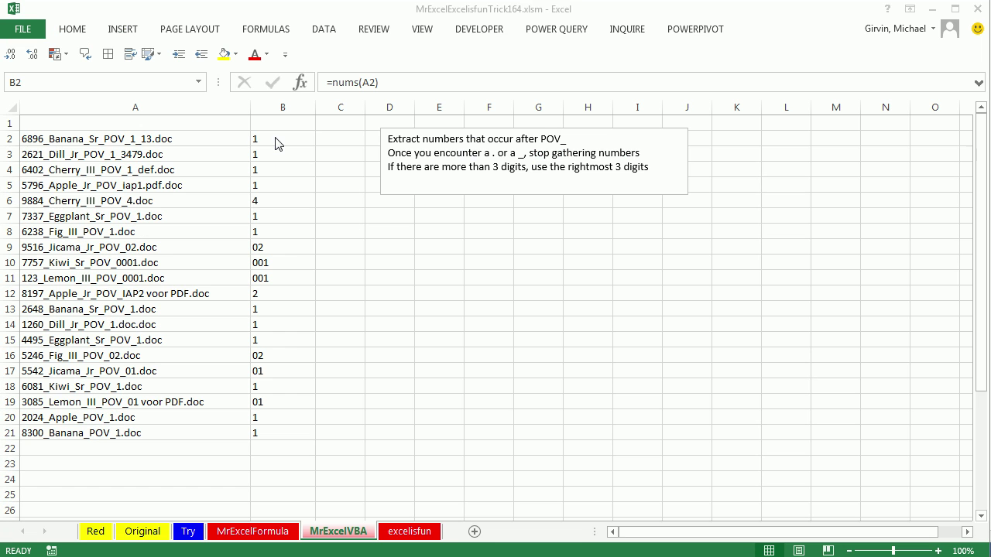
Examine the nums formula in B2 of the MrExcelVBA sheet and the LEFT formula in G12 of the MrExcelFormula sheet
double_click(276, 142)
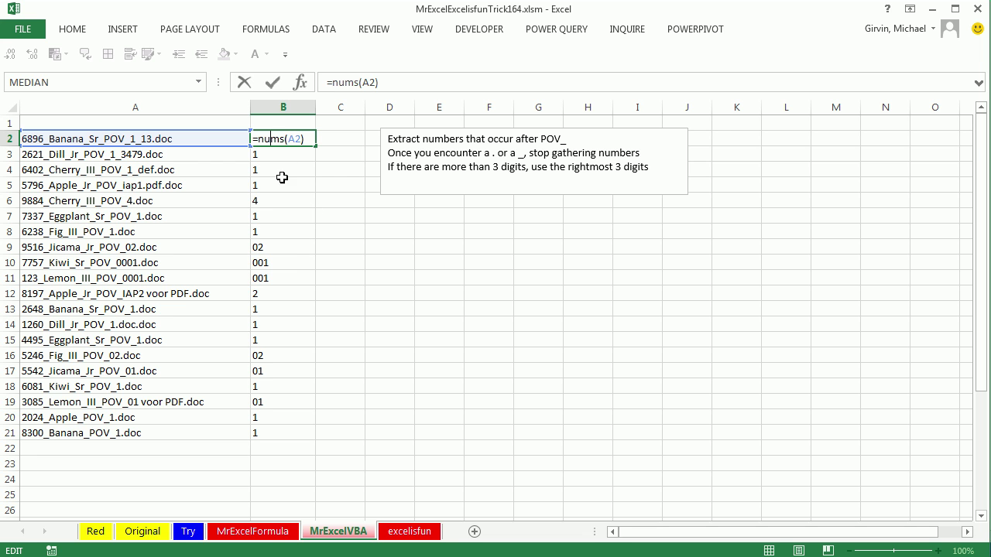
key("ctrl+Return")
left_click(266, 533)
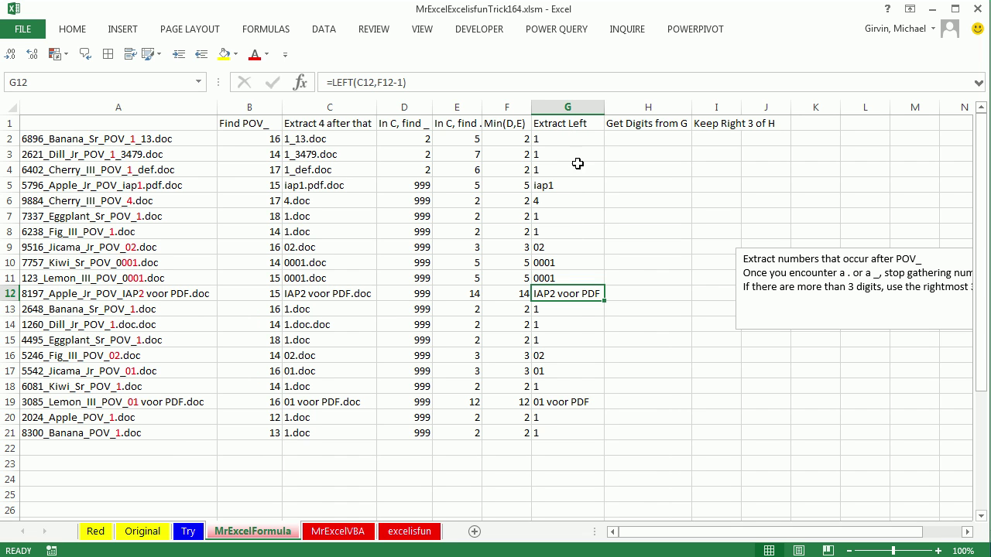
double_click(565, 294)
key("Escape")
On the excelisfun sheet, examine the Start column formulas in B2 and B12
left_click(394, 534)
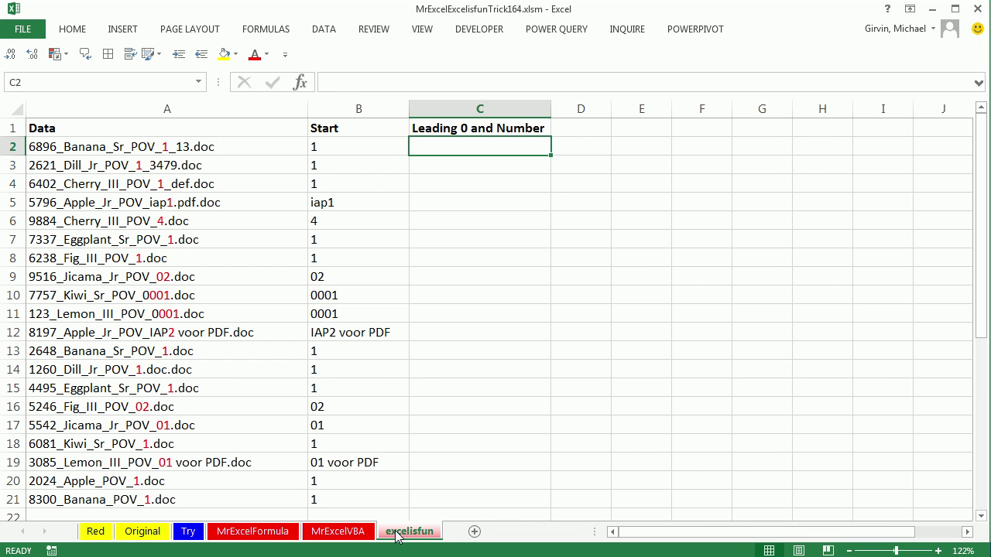
double_click(331, 146)
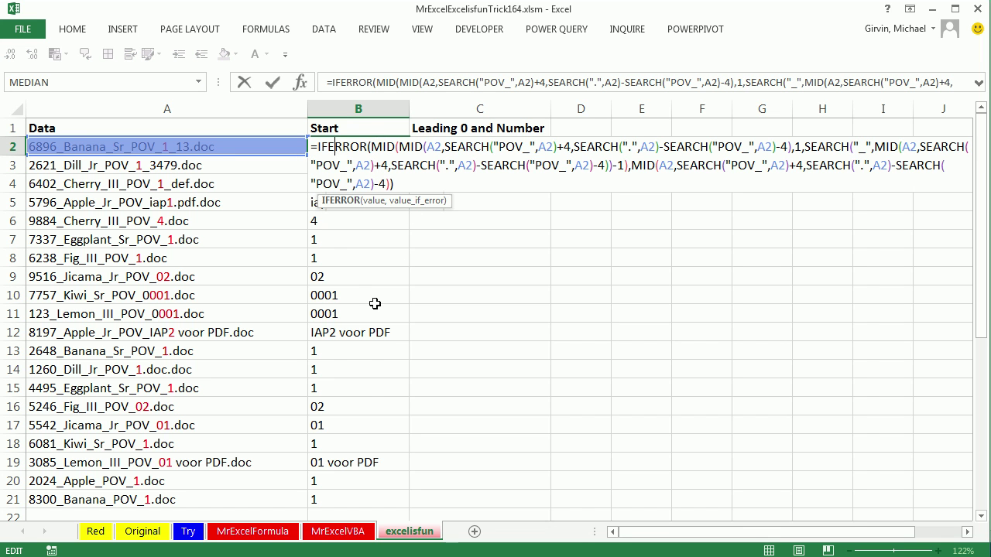
key("Escape")
left_click(347, 334)
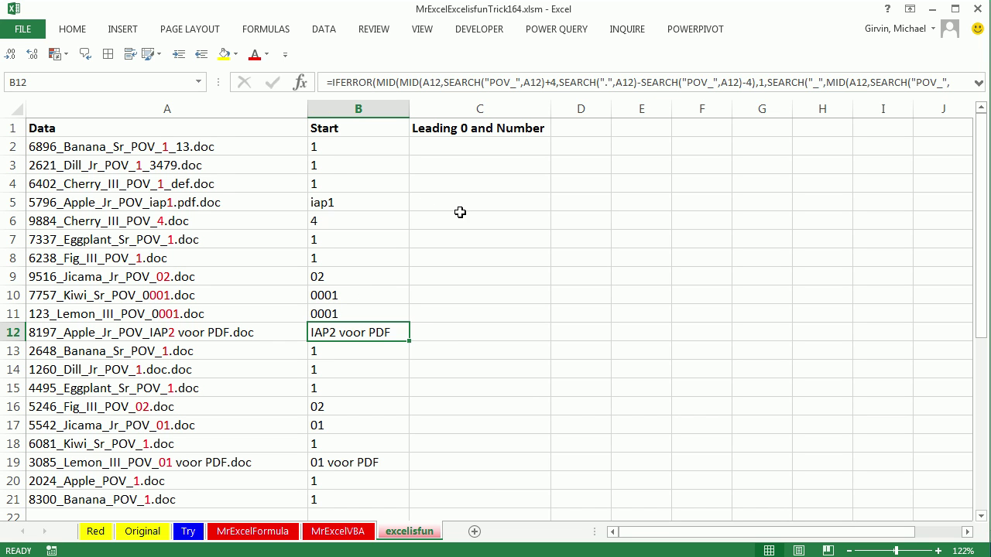
In C12, begin a MID formula on B12 with ROW(INDIRECT("1:"&LEN(B12))) as the start number
left_click(455, 330)
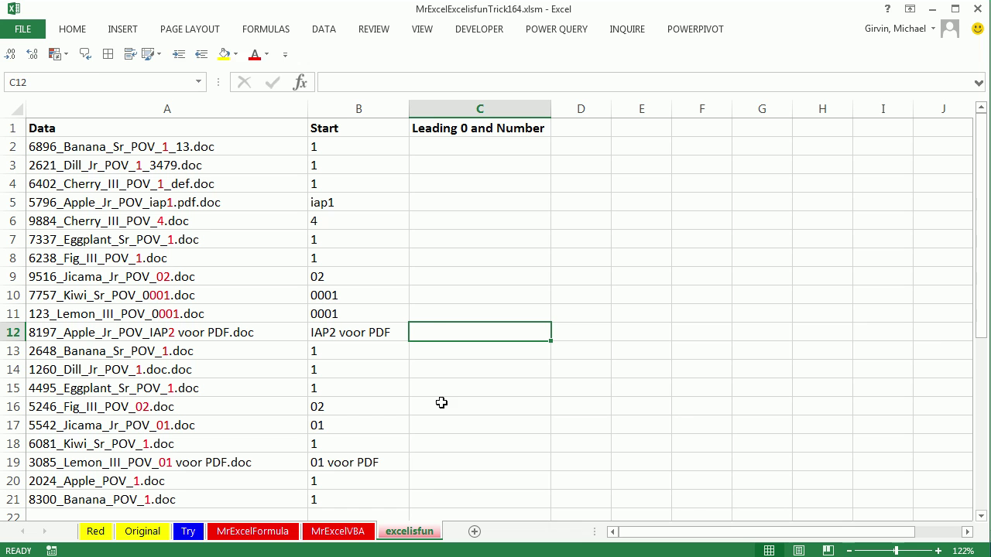
type("=mi")
key("Tab")
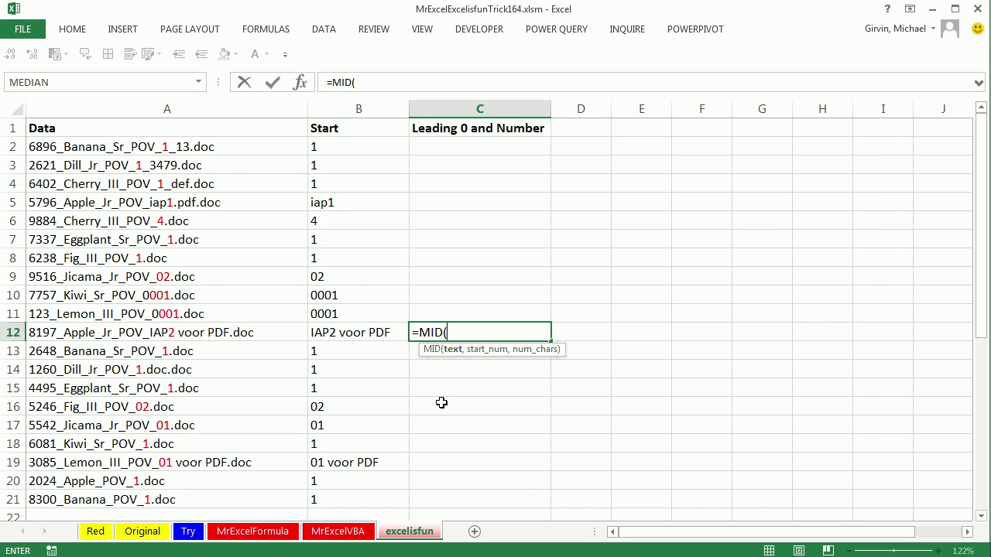
left_click(362, 333)
type(",\"1:")
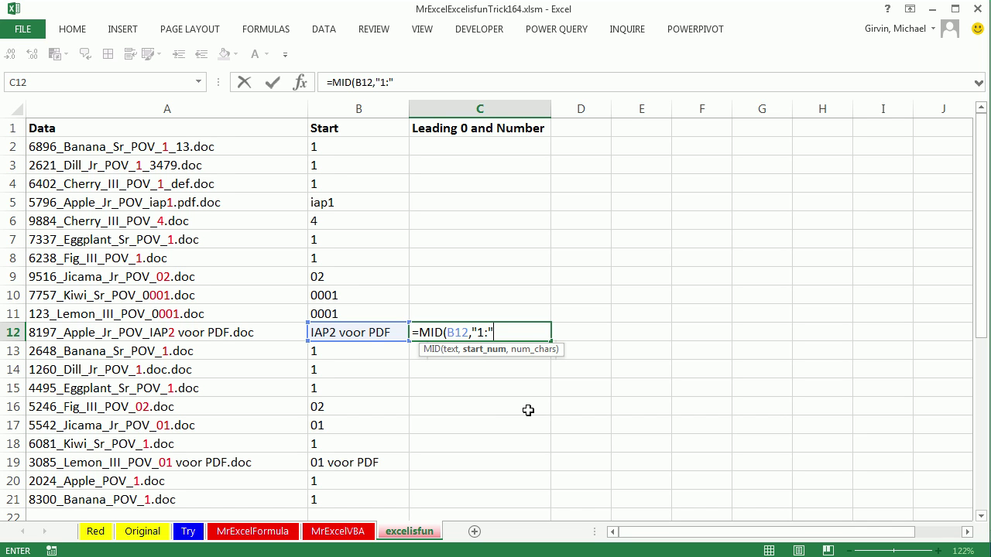
type("&le")
key("Tab")
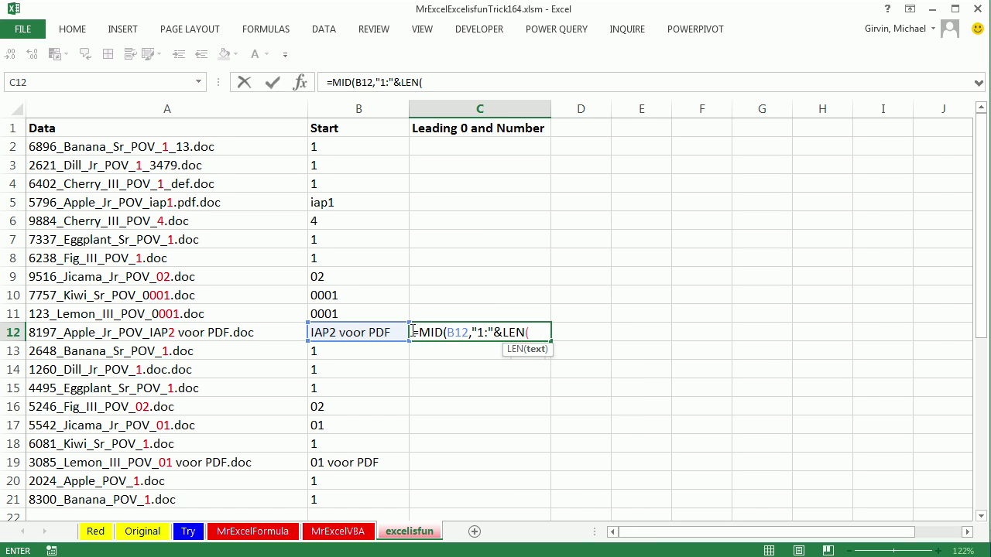
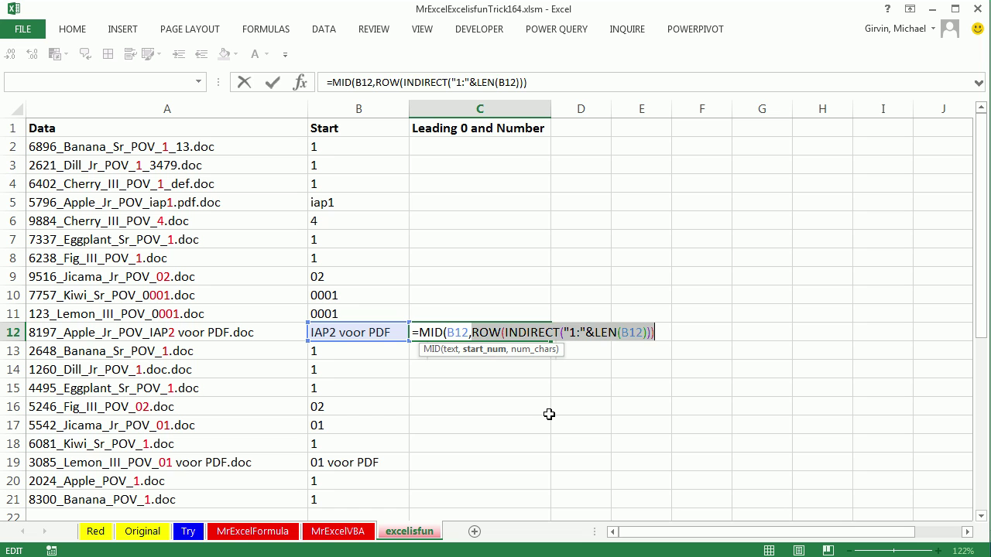
Preview the start number array, restore the formula, and complete MID with 1 as the number of characters
key("F9")
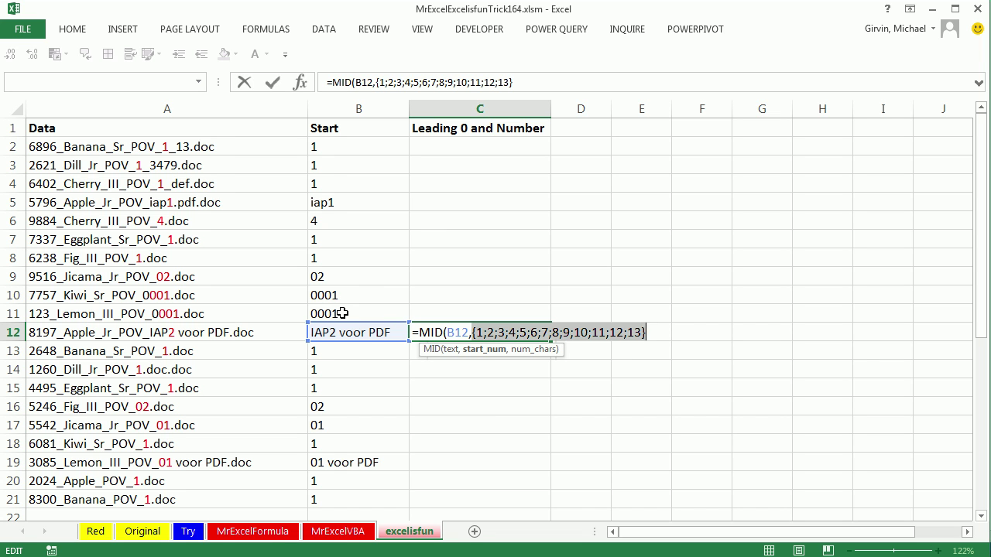
key("ctrl+z")
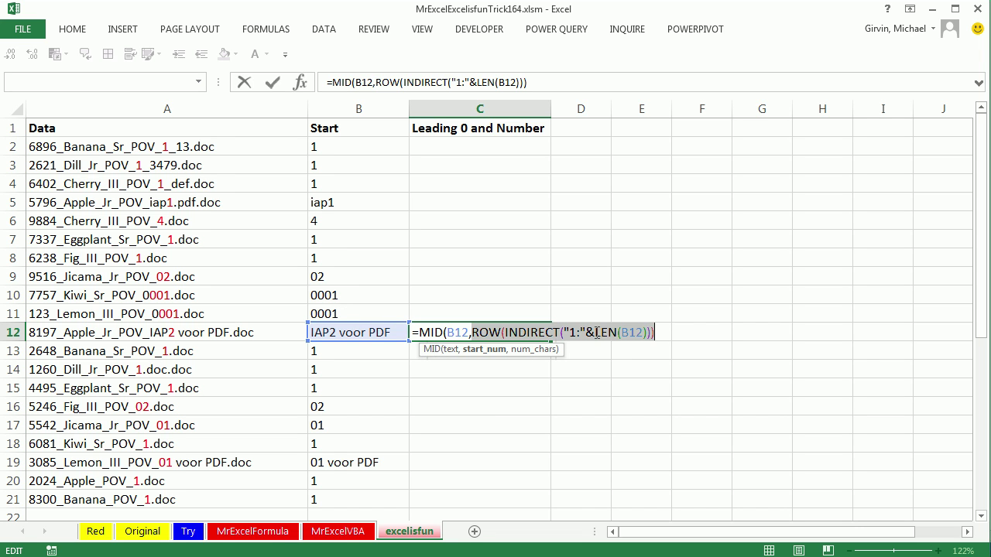
left_click(661, 334)
type(",")
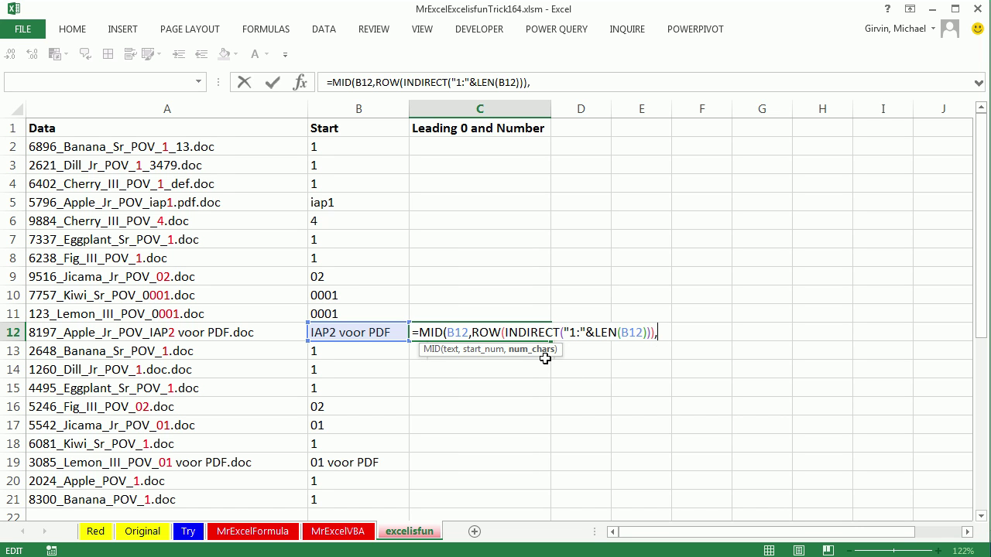
type("1)")
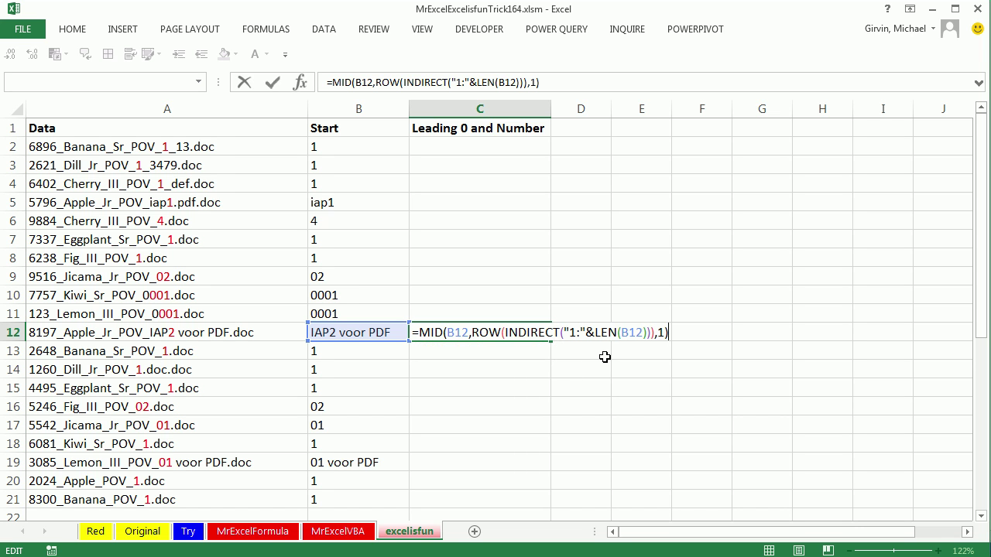
Evaluate the whole MID expression in C12 to inspect its character array, then restore the formula
left_click(471, 332)
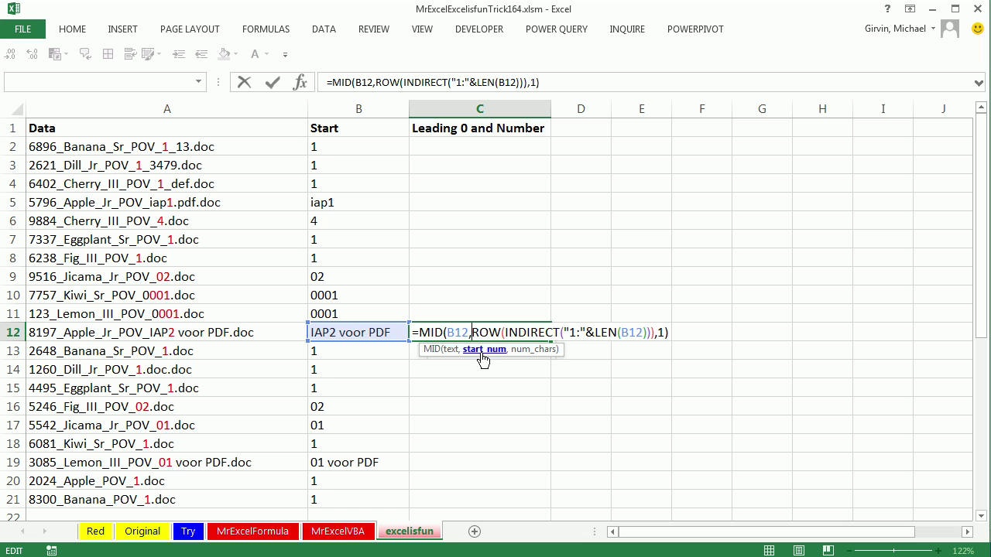
left_click_drag(416, 333, 669, 333)
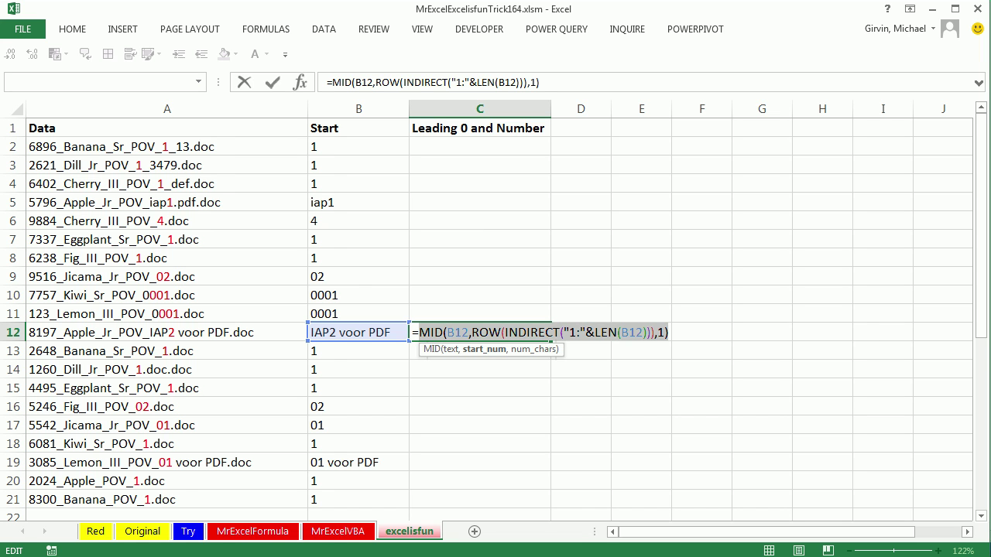
key("F9")
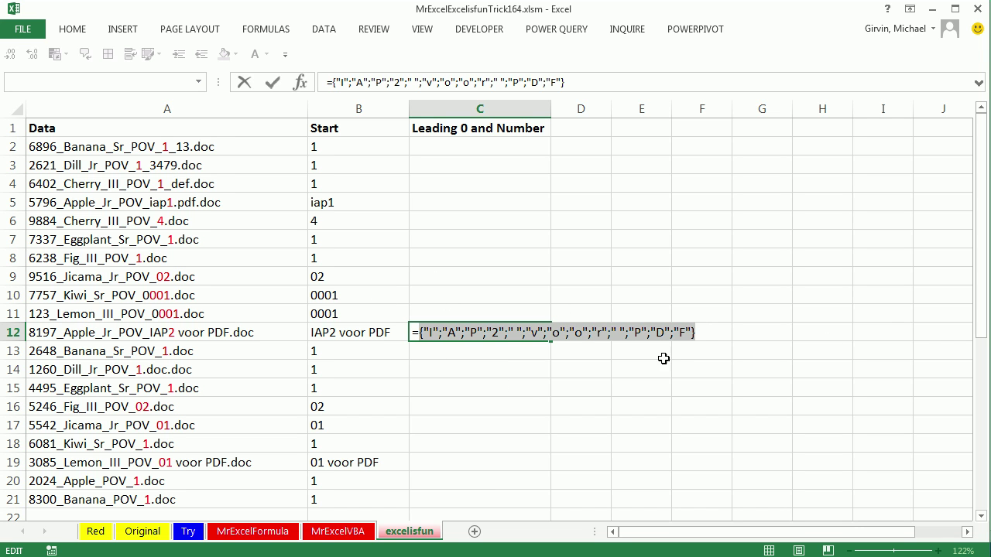
key("ctrl+z")
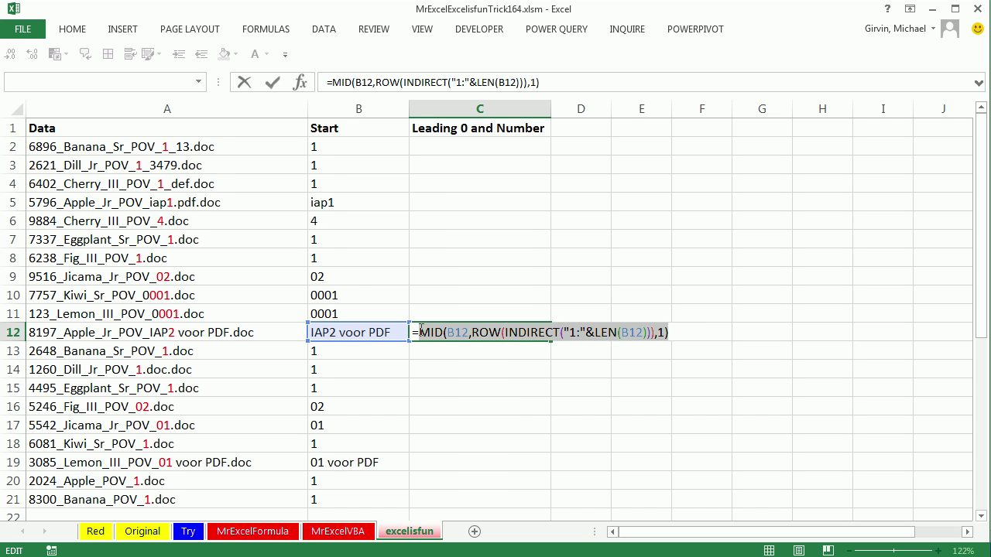
Add a double negative (--) before MID in C12 and preview the converted array before restoring the formula
left_click(420, 332)
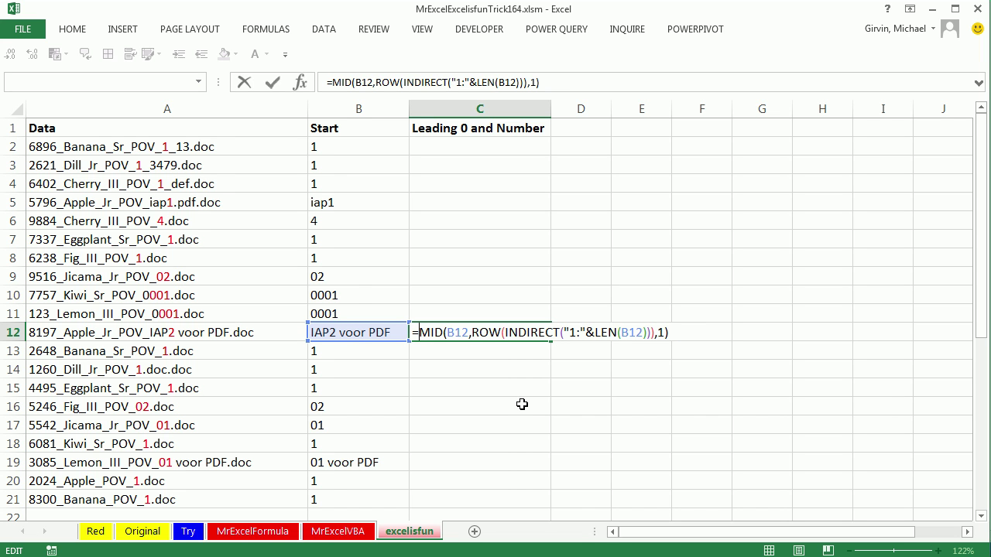
type("--")
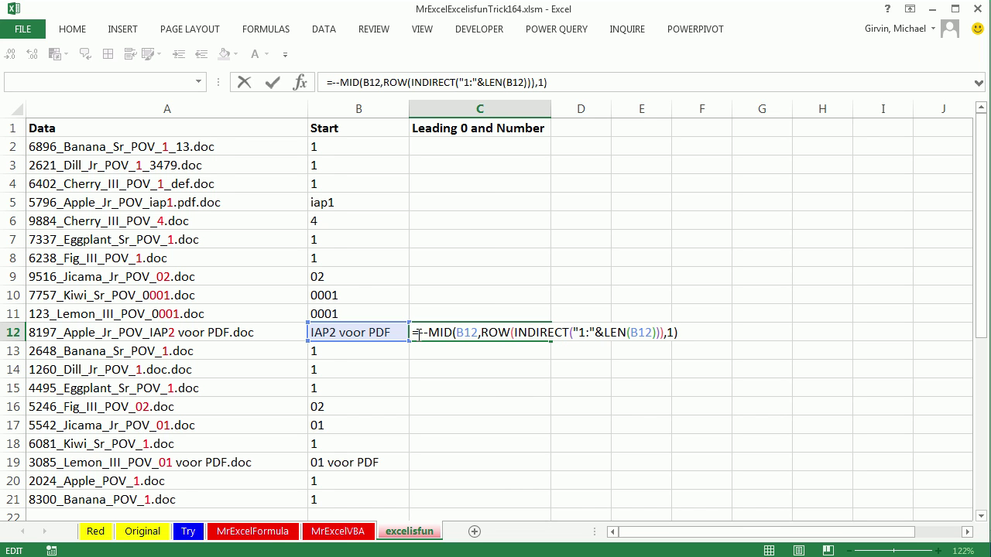
left_click_drag(418, 333, 726, 348)
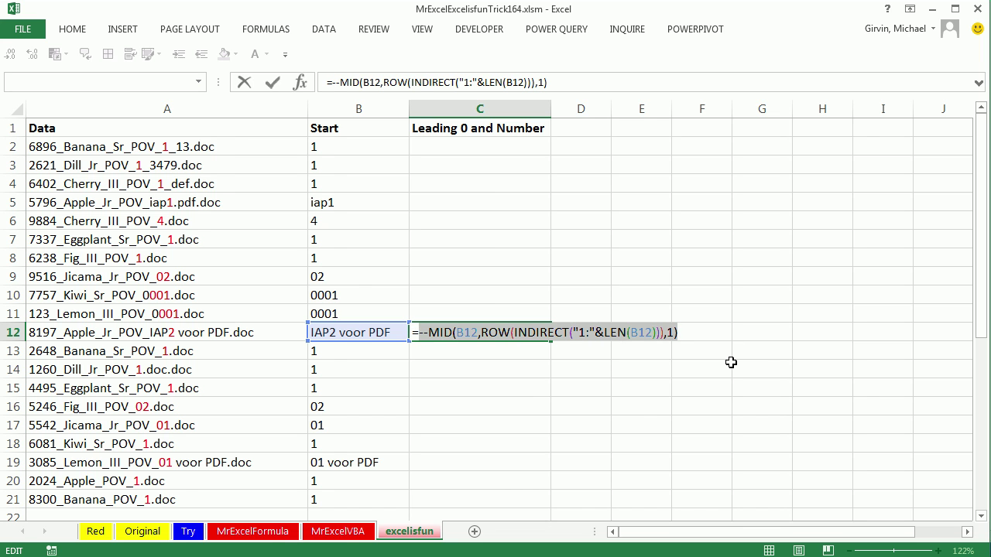
key("F9")
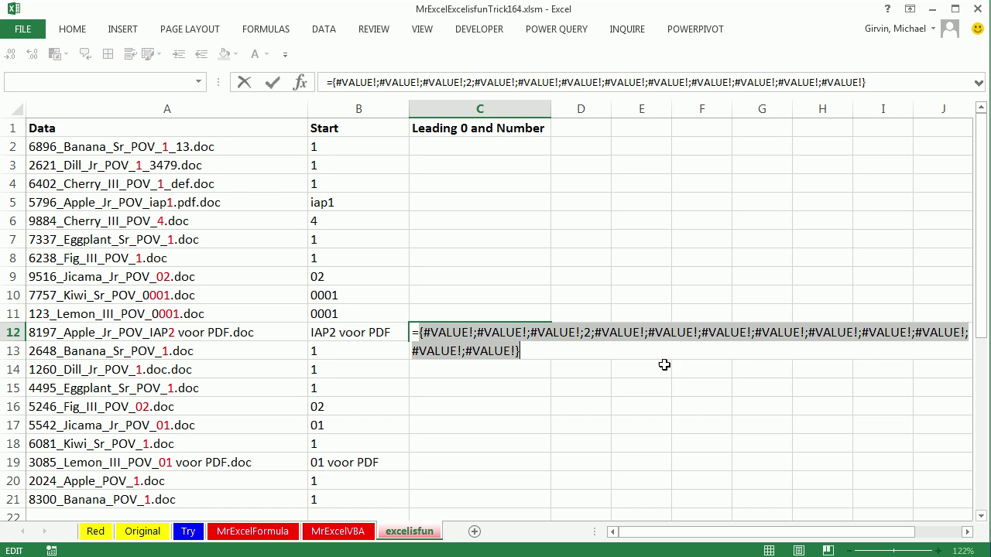
key("ctrl+z")
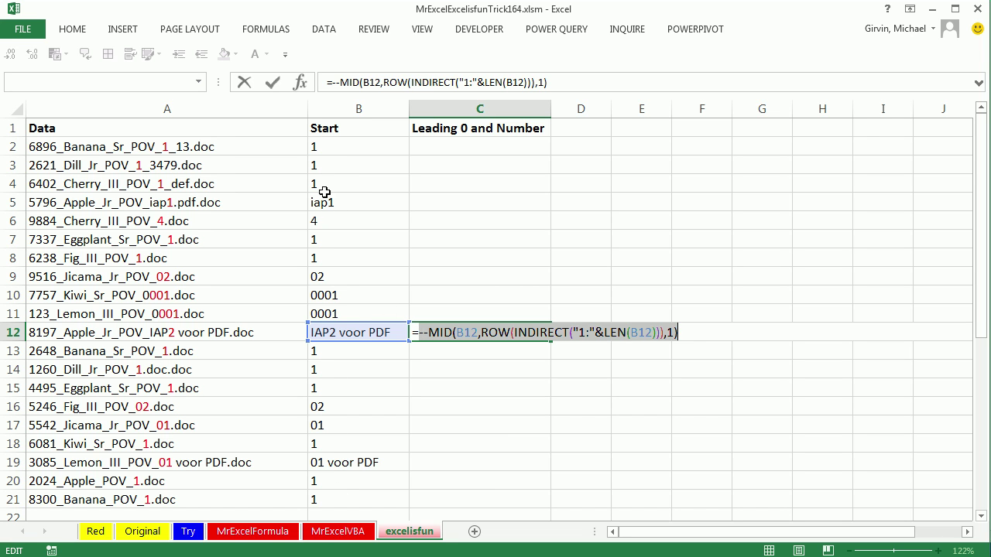
Wrap the C12 expression in AGGREGATE using function number 14 - LARGE
left_click(416, 333)
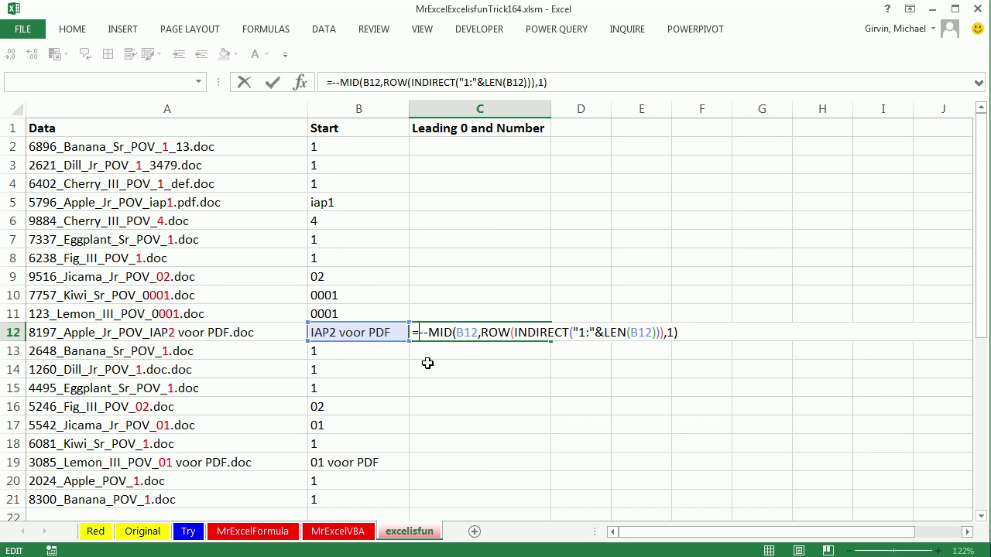
type("ag")
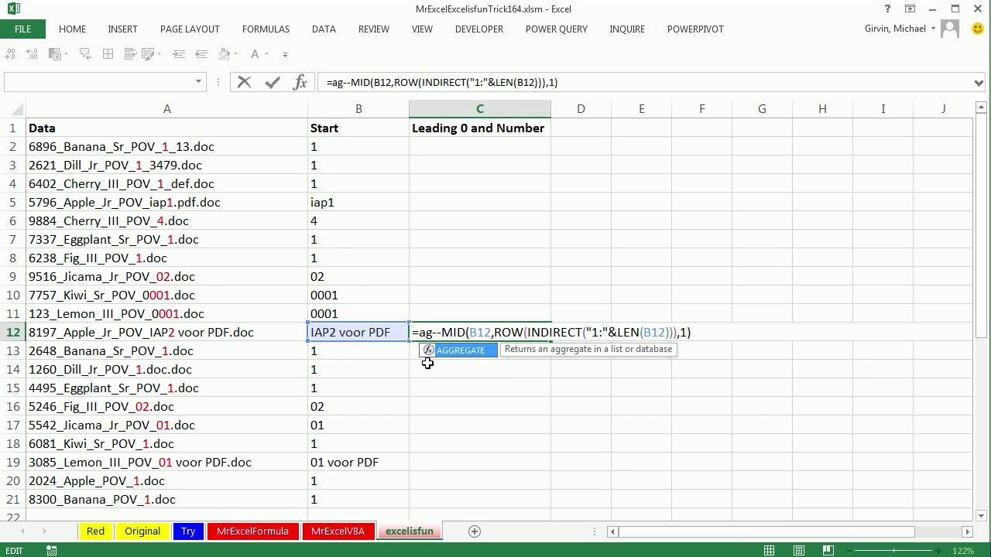
key("Tab")
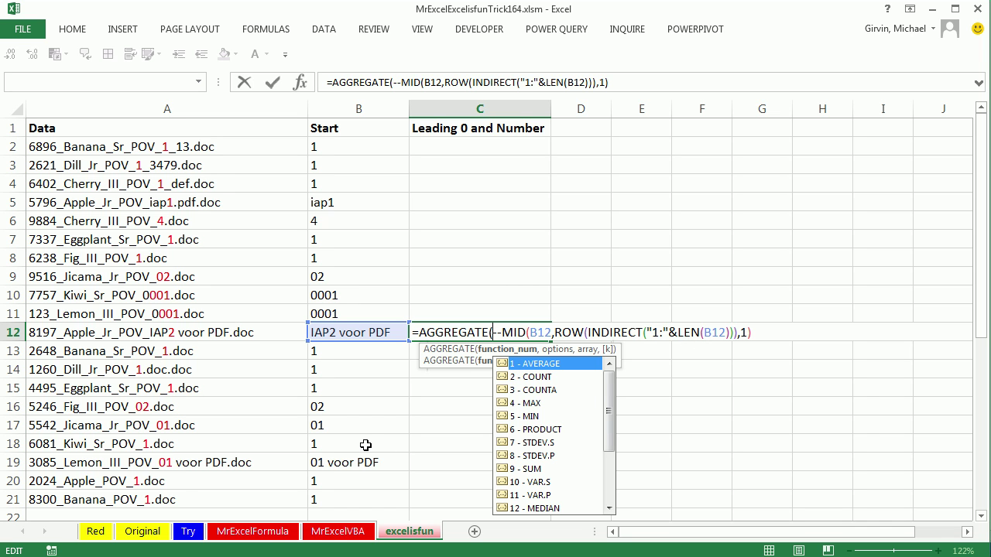
key("Down")
key("Down")
key("Down")
key("Down")
key("Down")
key("Down")
key("Down")
key("Down")
key("Down")
key("Down")
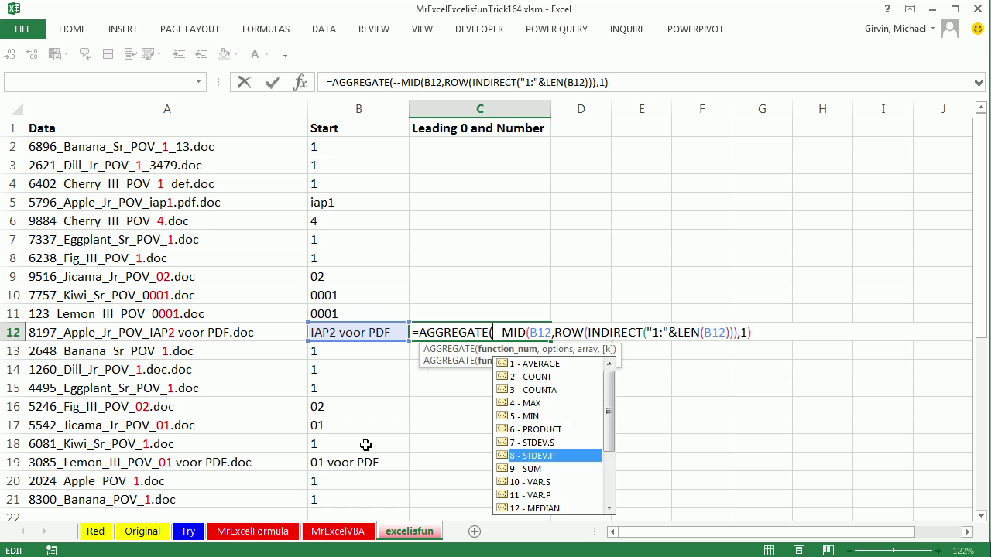
key("Down")
key("Down")
key("Down")
key("Down")
key("Down")
key("Down")
key("Down")
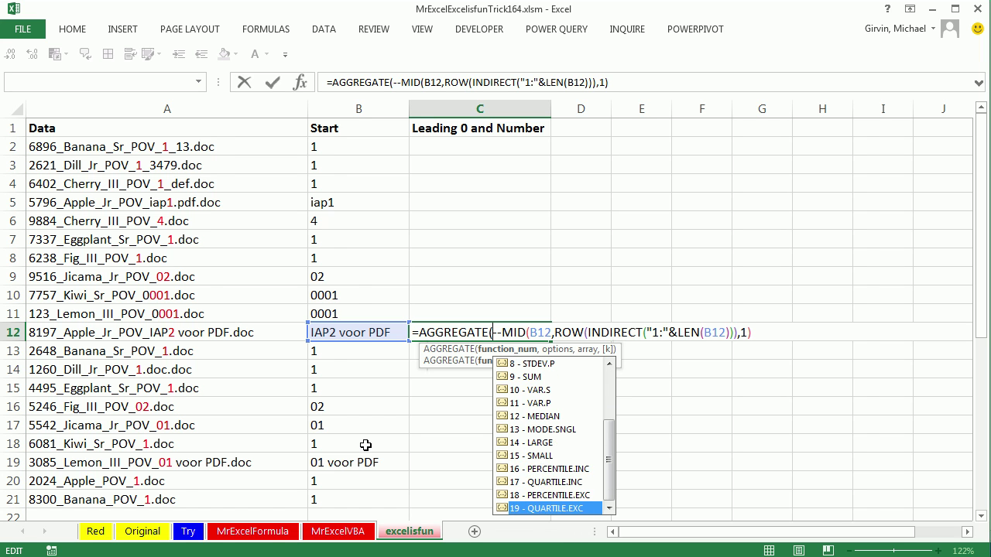
key("Up")
key("Up")
key("Up")
key("Up")
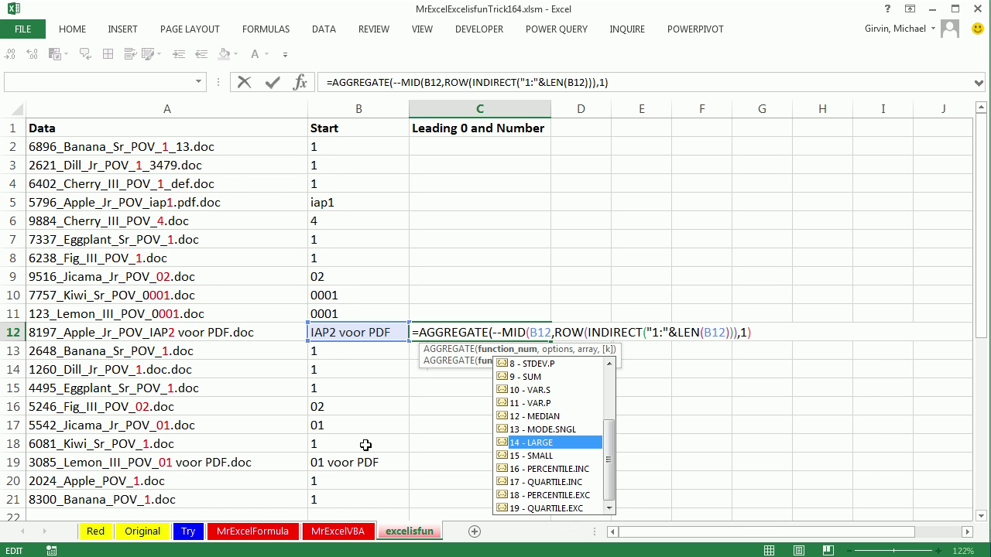
key("Tab")
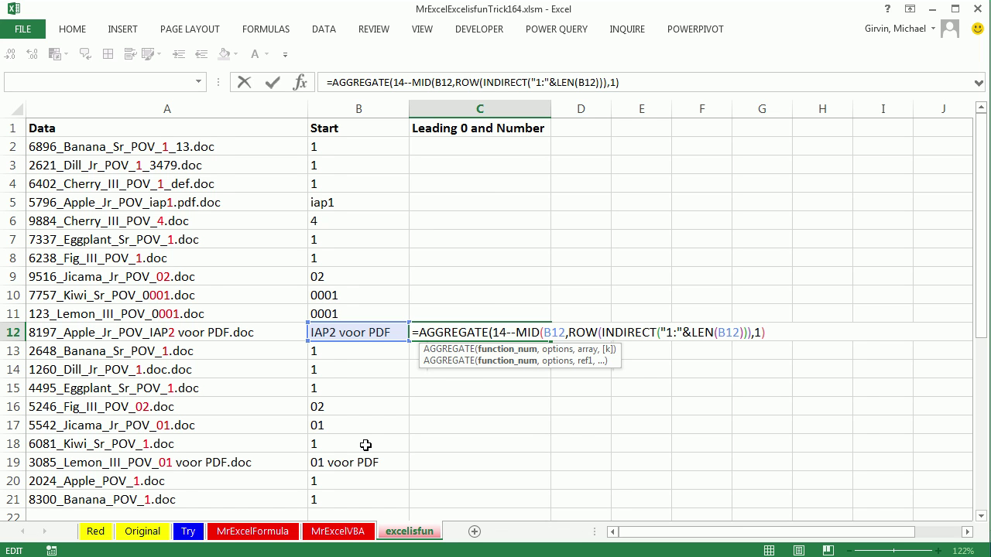
Complete the AGGREGATE formula in C12 with option 6 - Ignore error values and k of 1, and enter it
type(",")
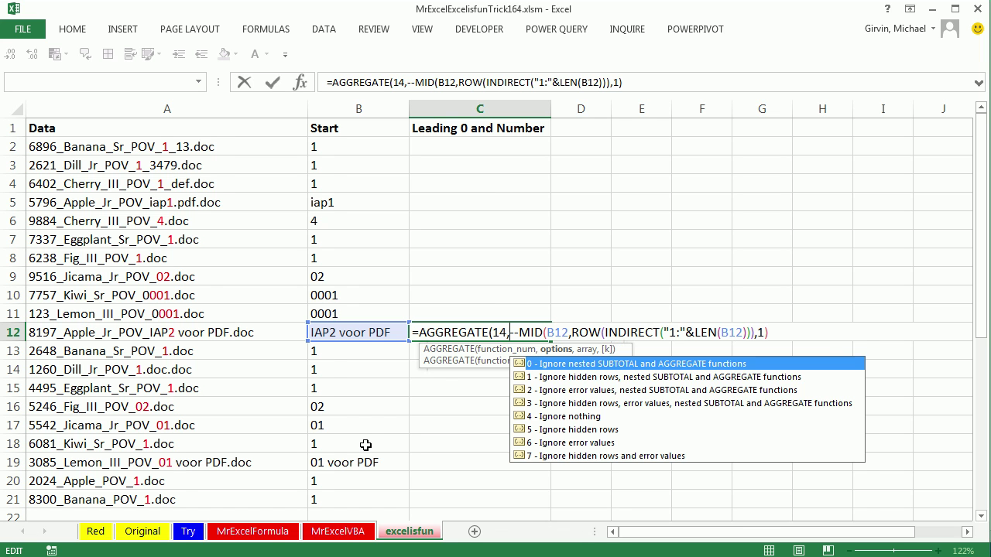
double_click(539, 445)
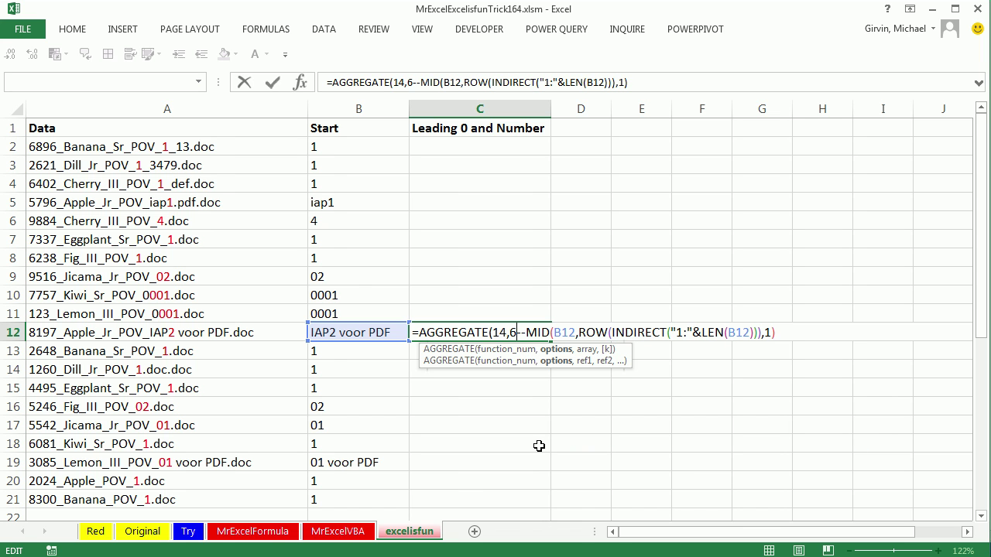
type(",")
left_click(587, 350)
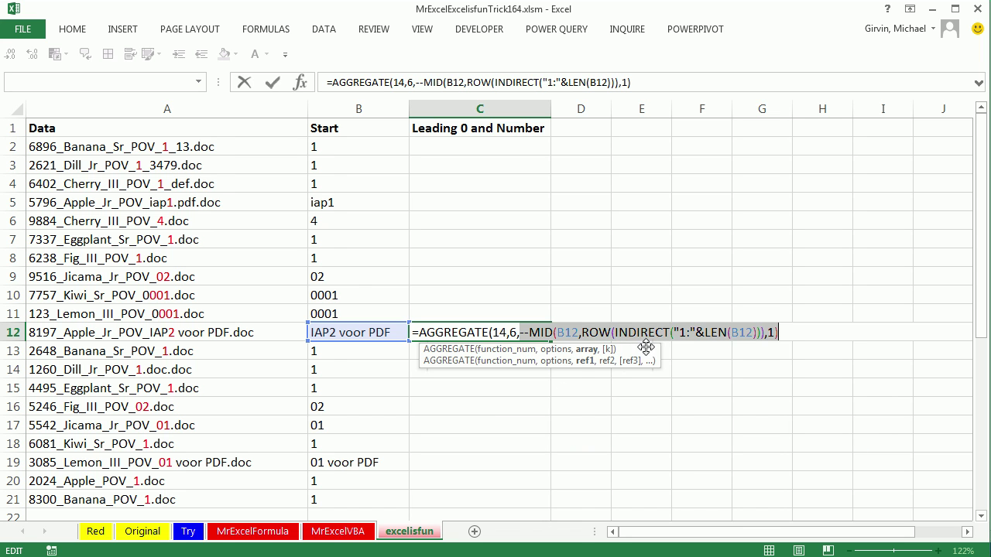
left_click(783, 332)
type(",")
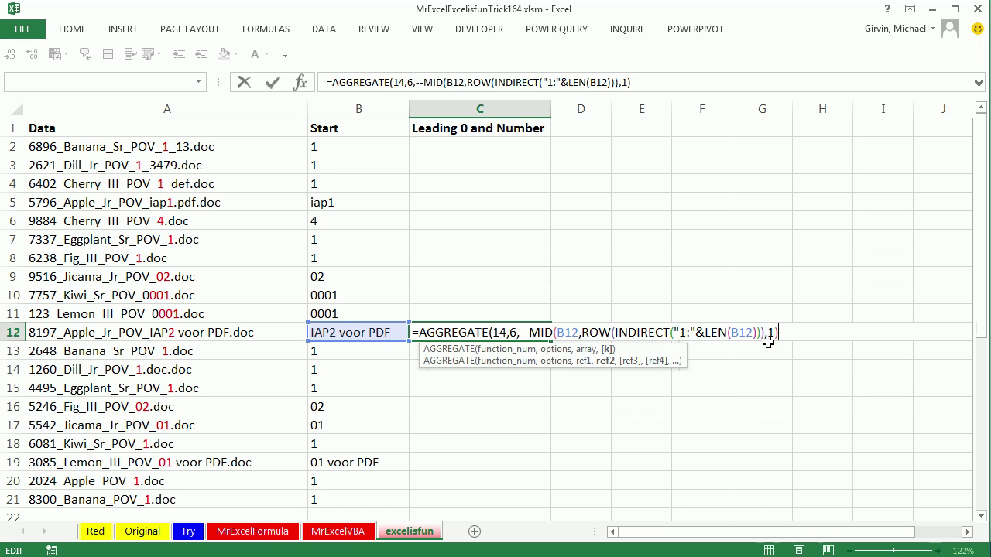
type("1)")
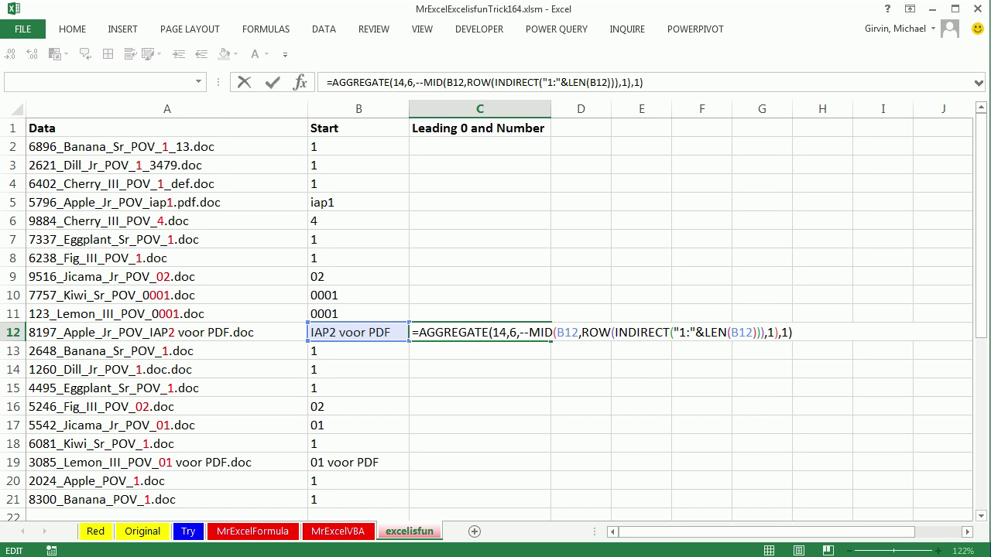
key("ctrl+Return")
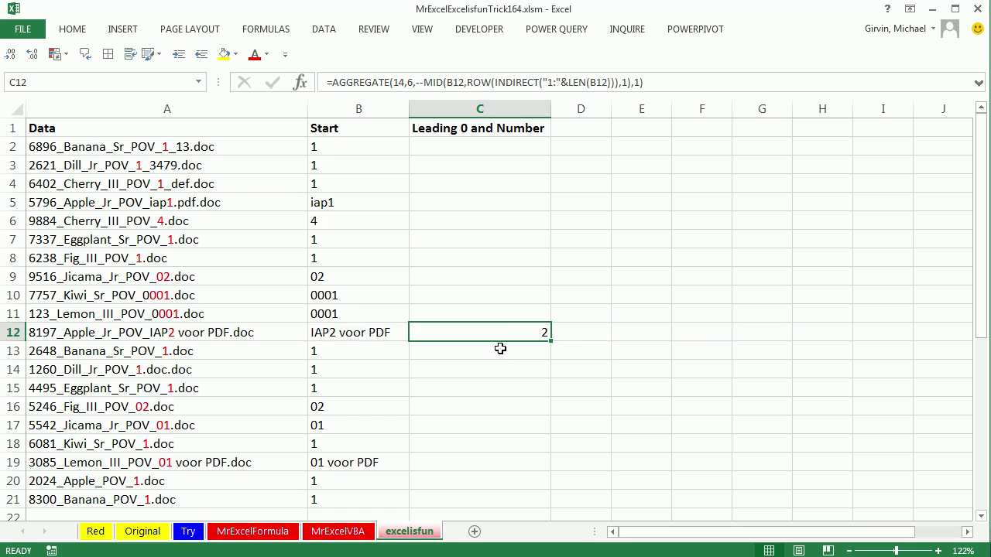
Copy the C12 formula down to C21 and up to C2
double_click(552, 342)
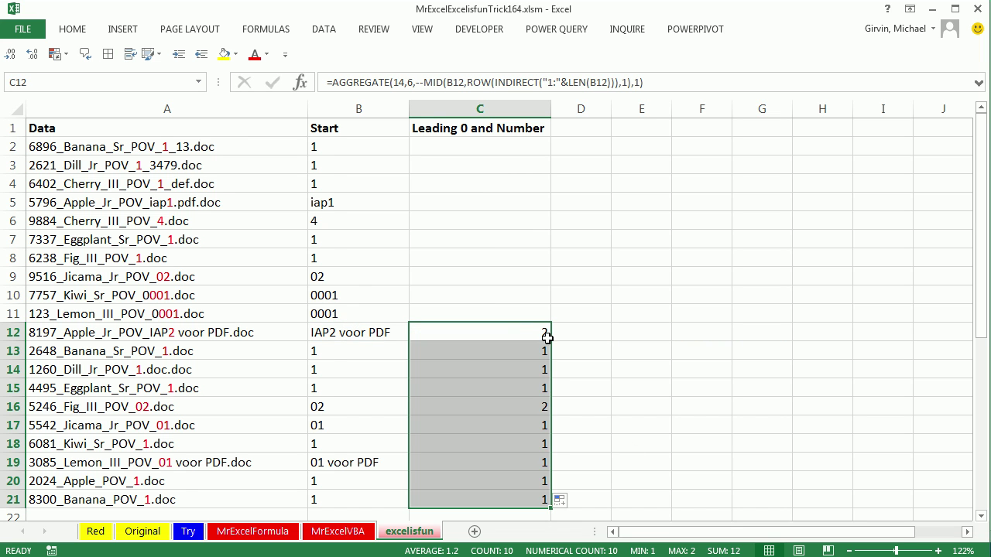
left_click_drag(551, 340, 550, 146)
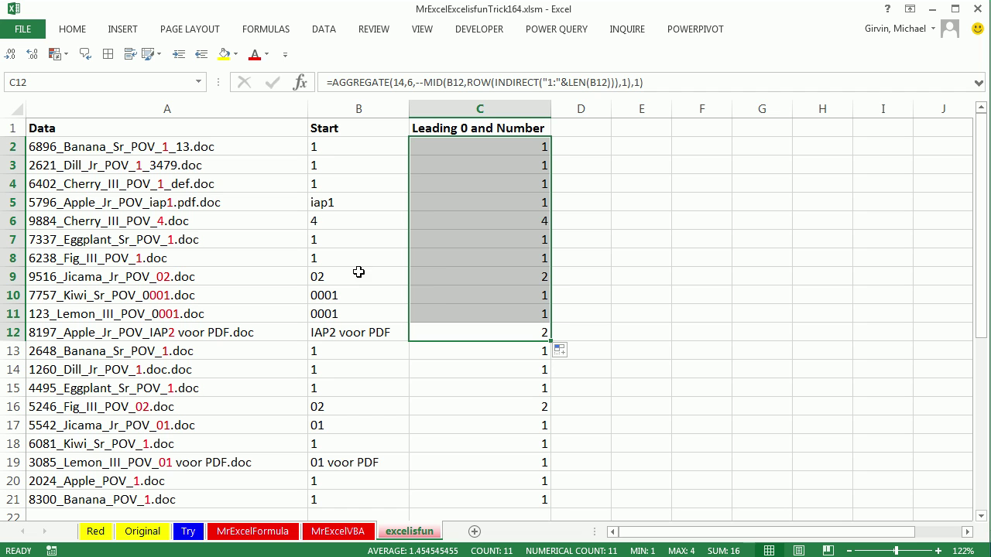
Copy the array argument --MID(B2,ROW(INDIRECT("1:"&LEN(B2))),1) from the C2 formula and start a new formula in D2 with it
left_click(586, 149)
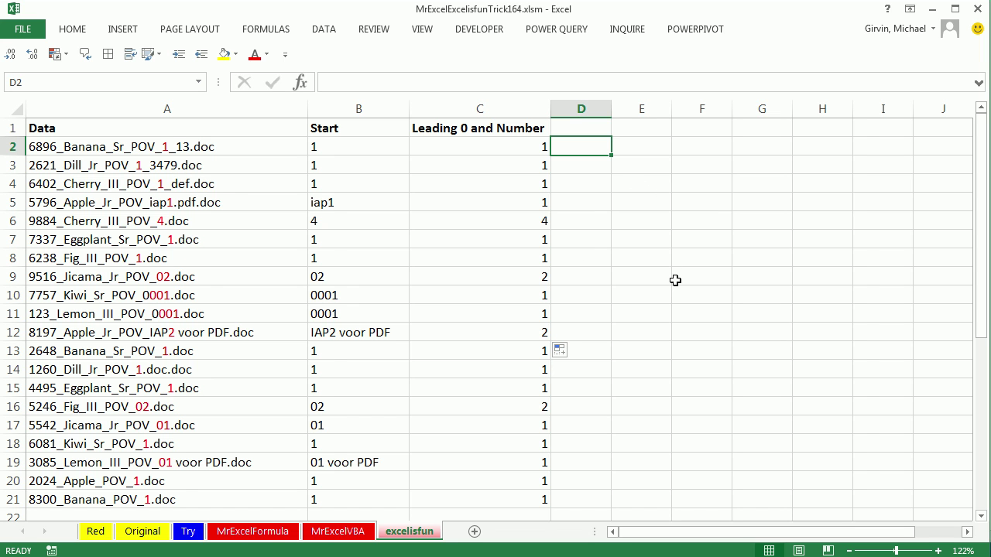
double_click(467, 146)
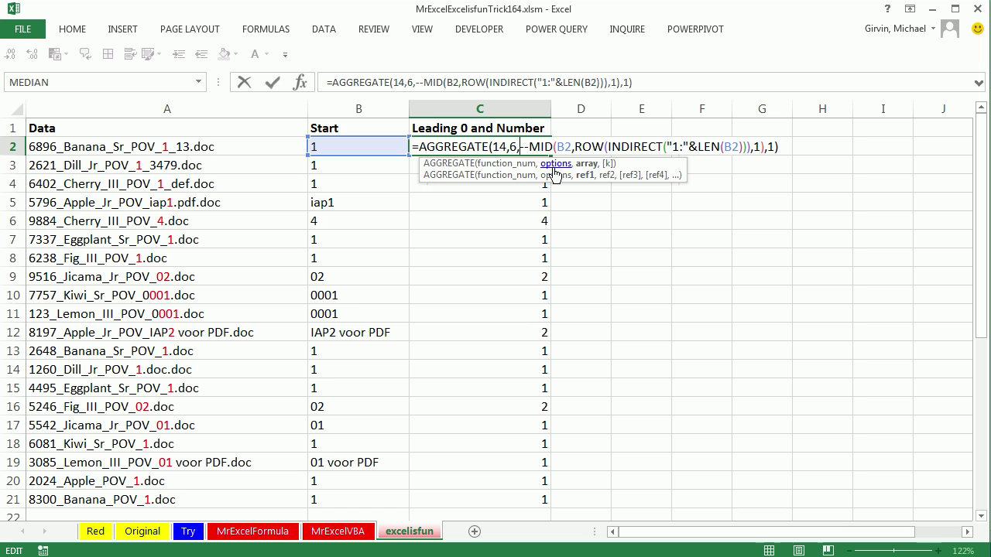
left_click(583, 164)
key("ctrl+c")
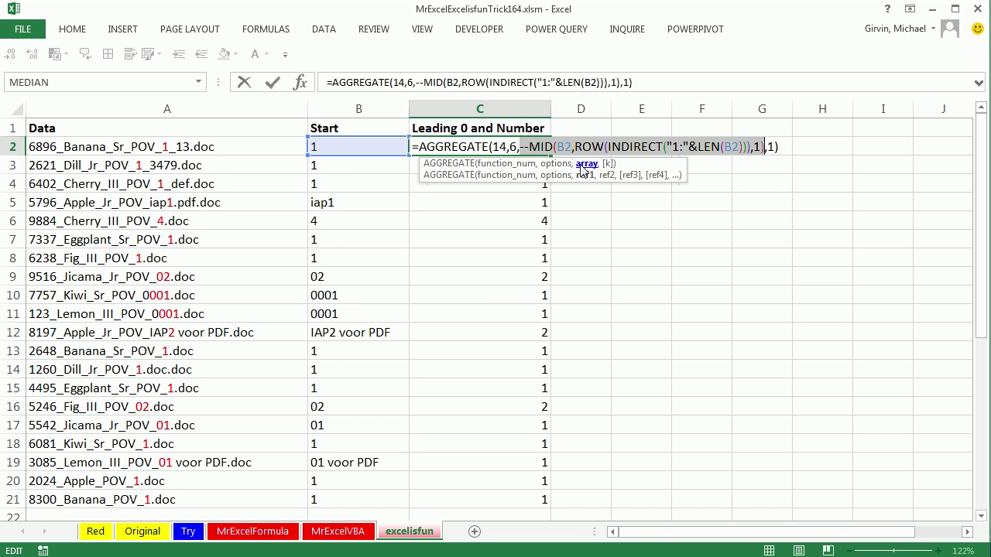
key("Escape")
left_click(569, 146)
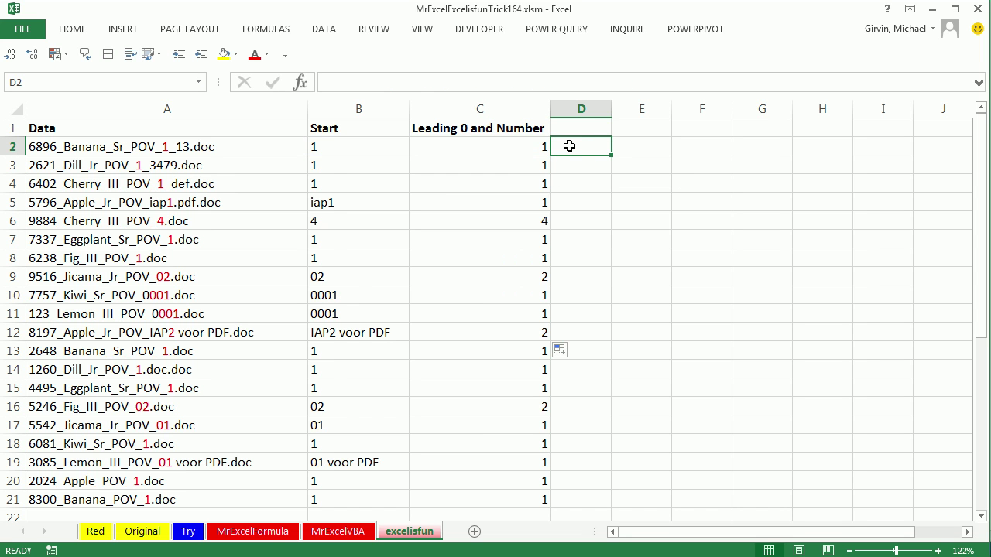
type("=")
key("ctrl+v")
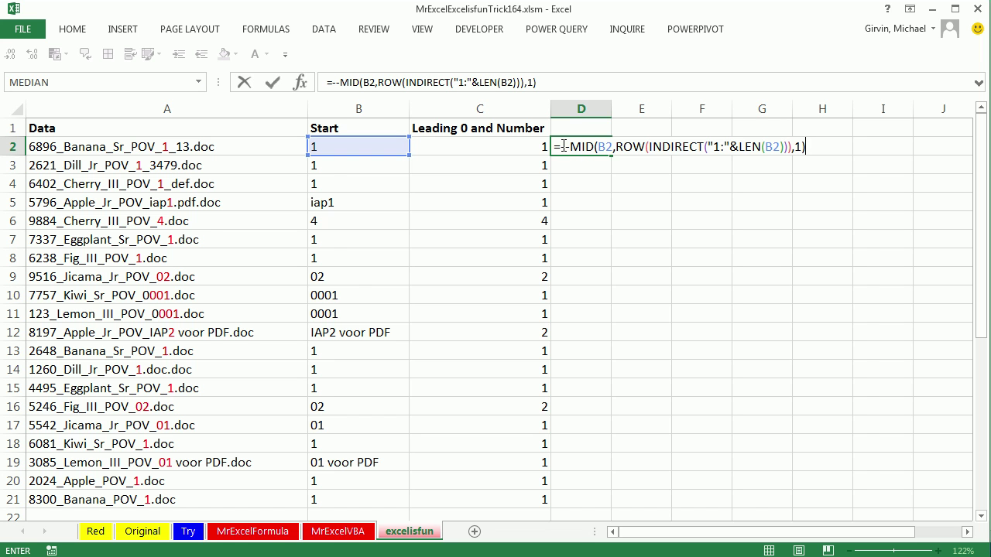
Wrap the D2 expression in ISNUMBER, enter it, and copy the formula down to D21
left_click(561, 145)
type("ISNUMBER(")
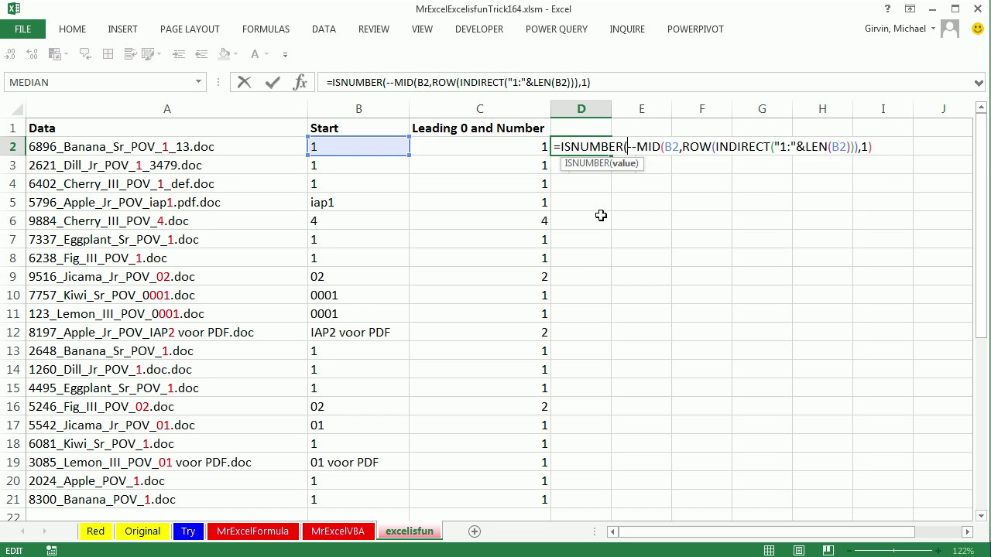
left_click(881, 145)
type(")")
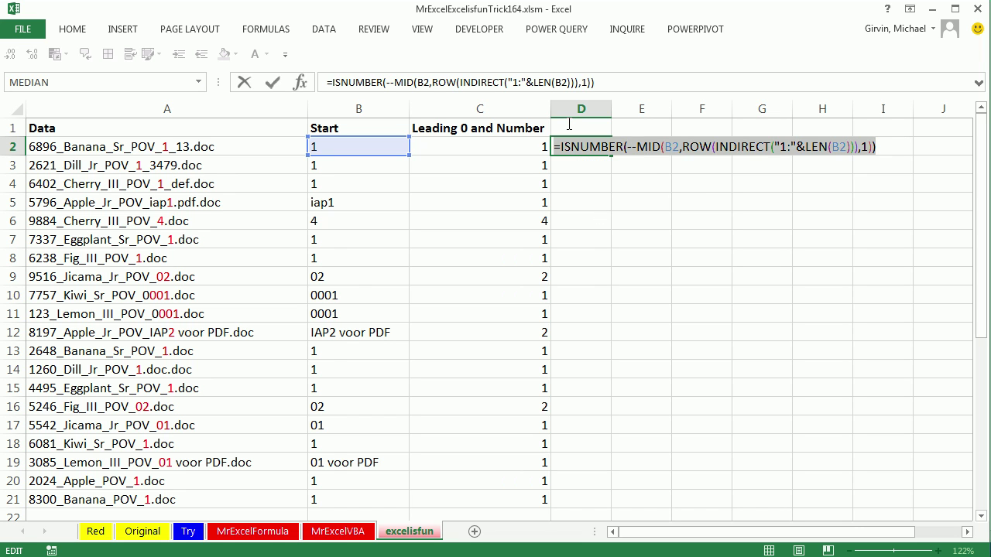
key("ctrl+Return")
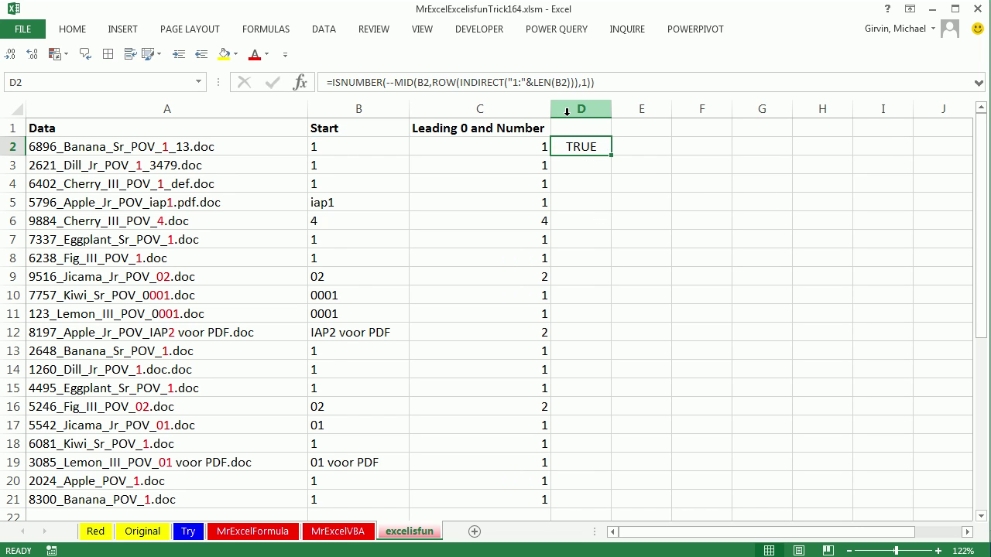
double_click(612, 154)
Preview the array that the whole ISNUMBER formula in D11 evaluates to, leaving the formula intact
double_click(577, 310)
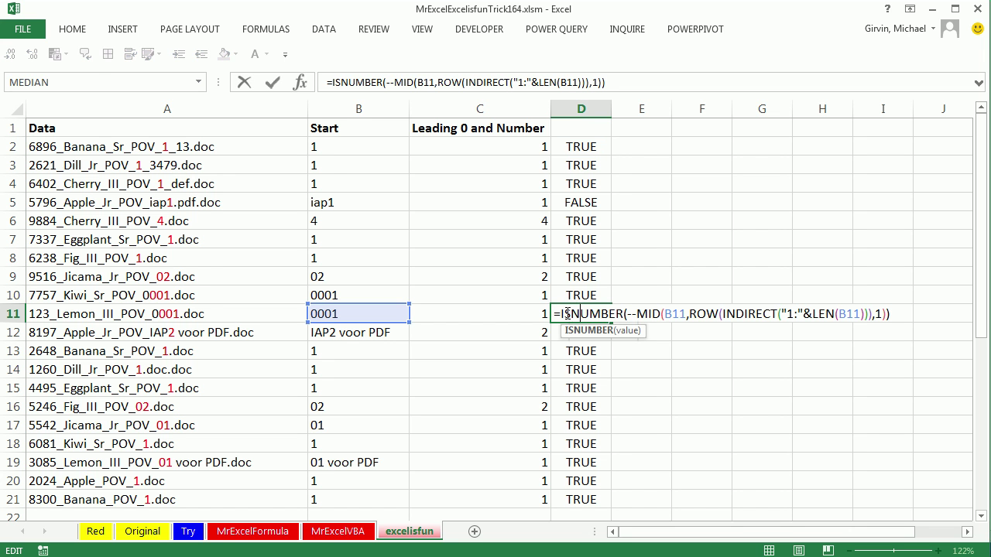
left_click_drag(556, 313, 966, 328)
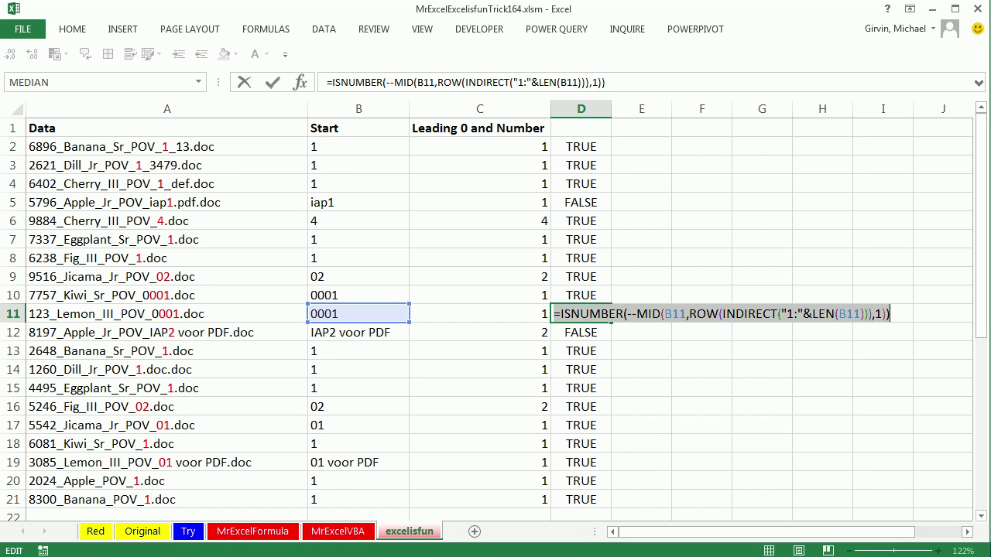
key("F9")
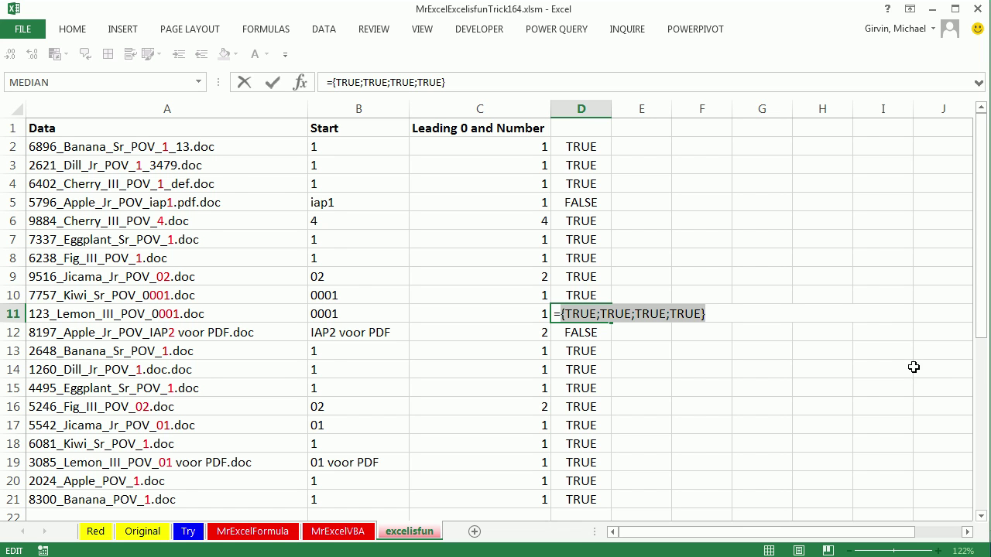
key("Escape")
Wrap the D2 formula in SUMPRODUCT with a double negative (--) before ISNUMBER, enter it, and copy it down to D21
left_click(590, 146)
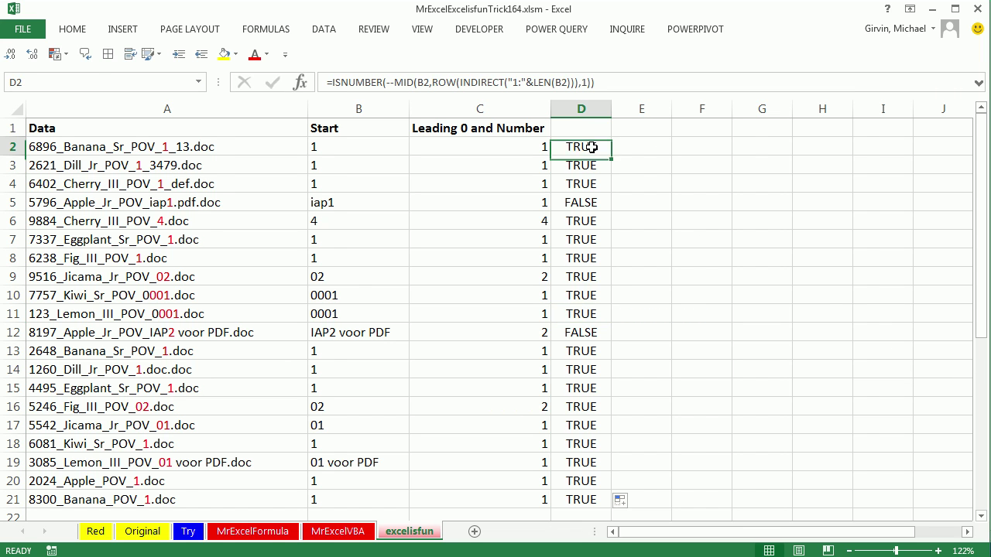
double_click(592, 146)
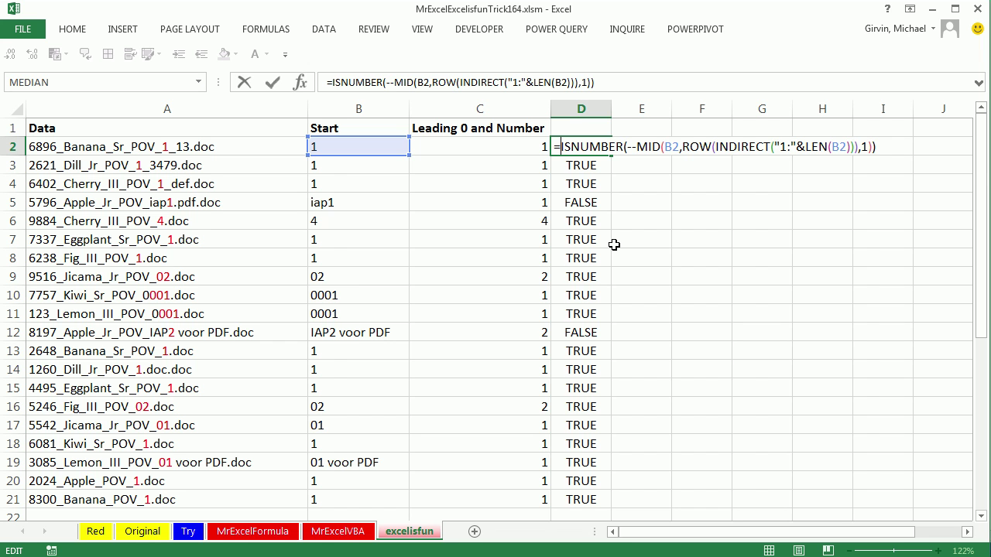
type("sump")
key("Tab")
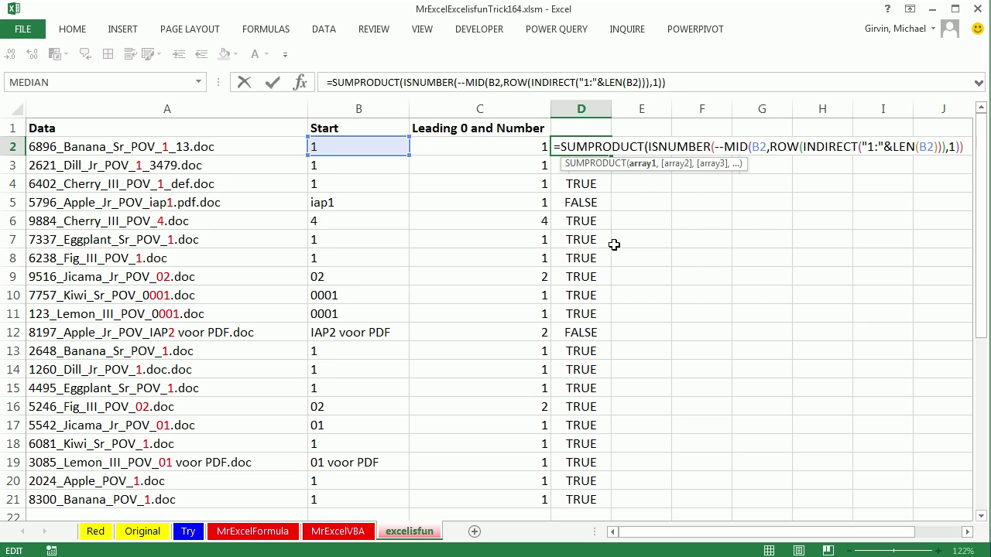
type("--")
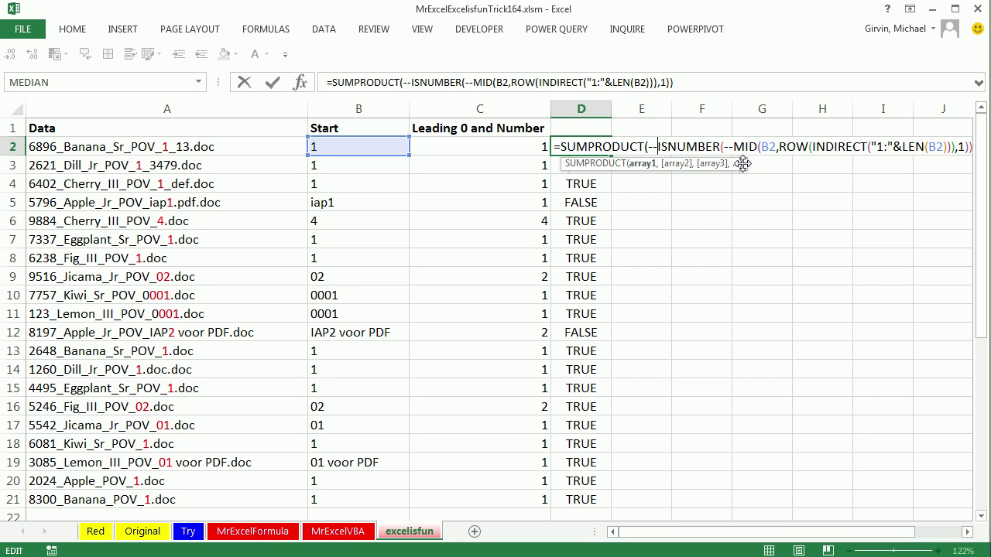
left_click_drag(739, 164, 767, 206)
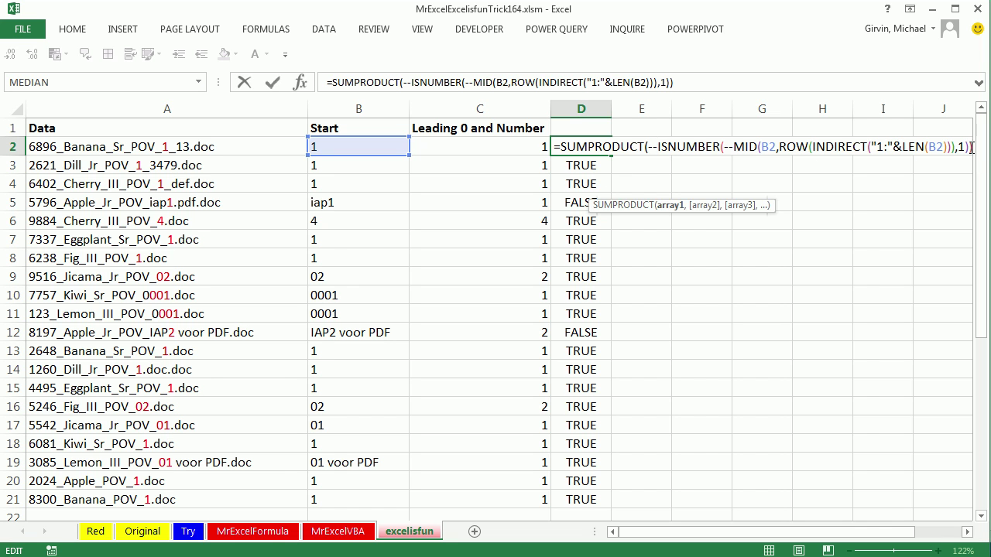
key("End")
type(")")
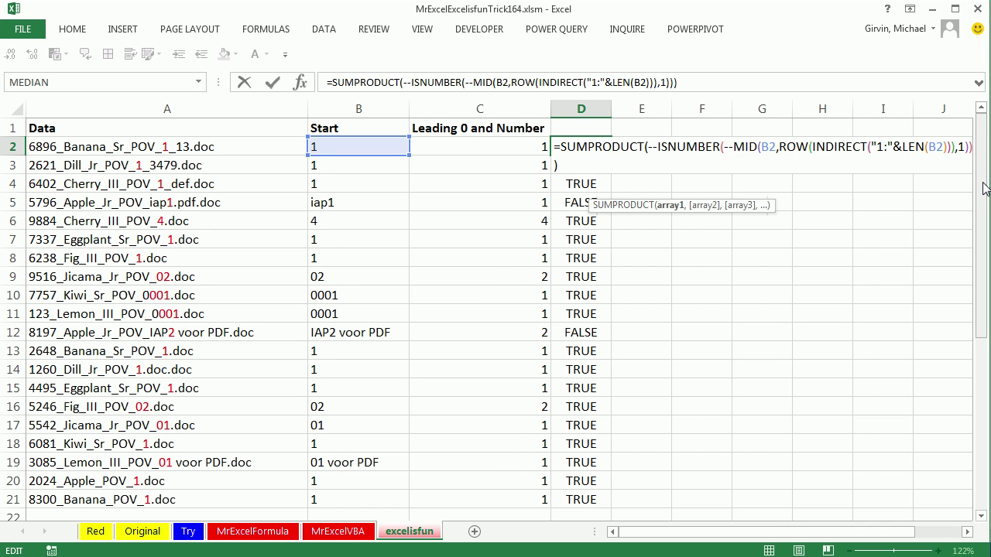
key("ctrl+Return")
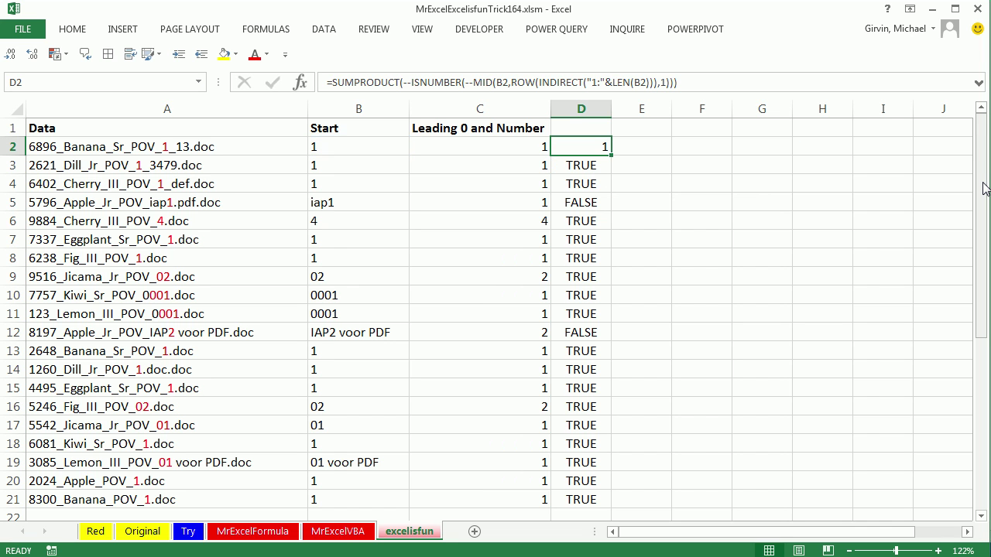
double_click(610, 156)
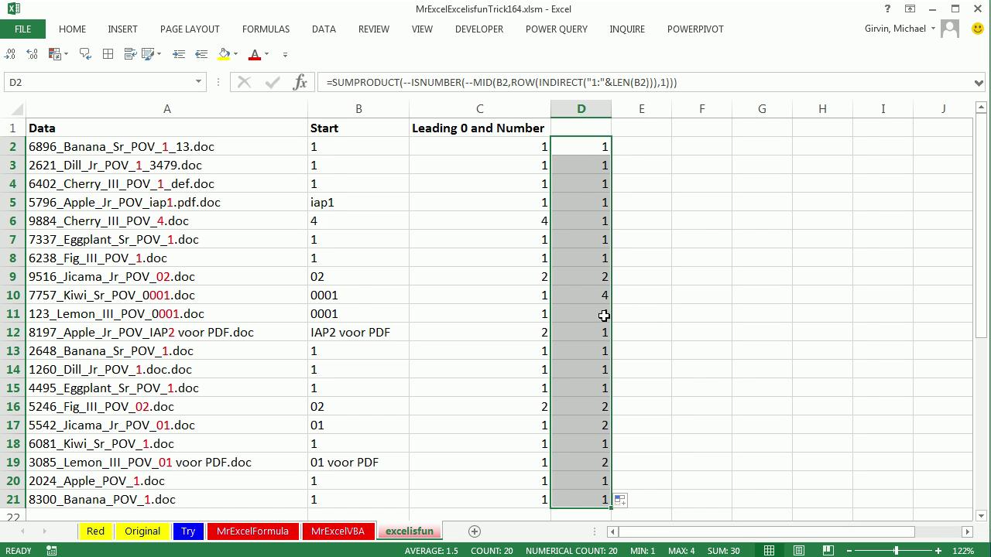
Wrap the D2 formula in MIN with 3 as the second number, enter it, and copy it down to D21
double_click(586, 146)
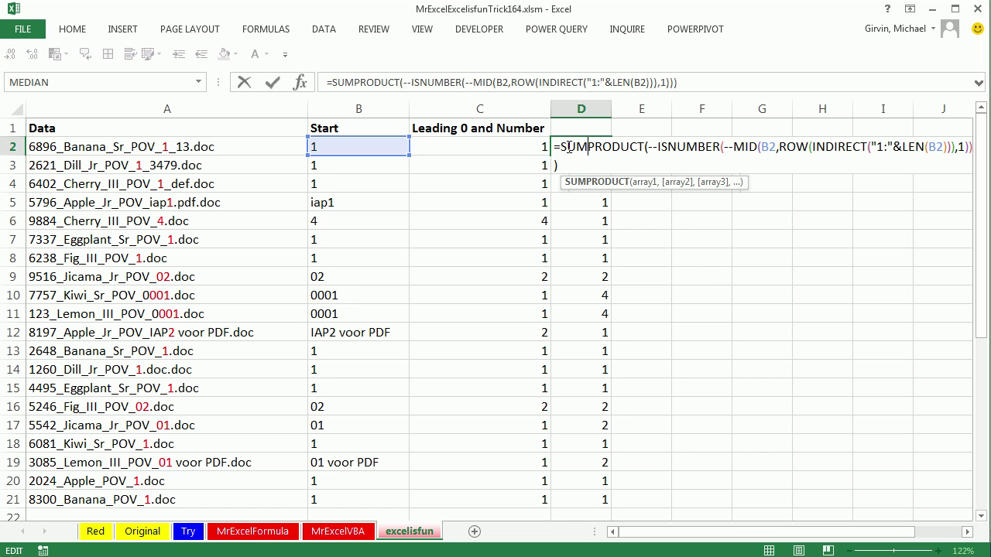
left_click(561, 147)
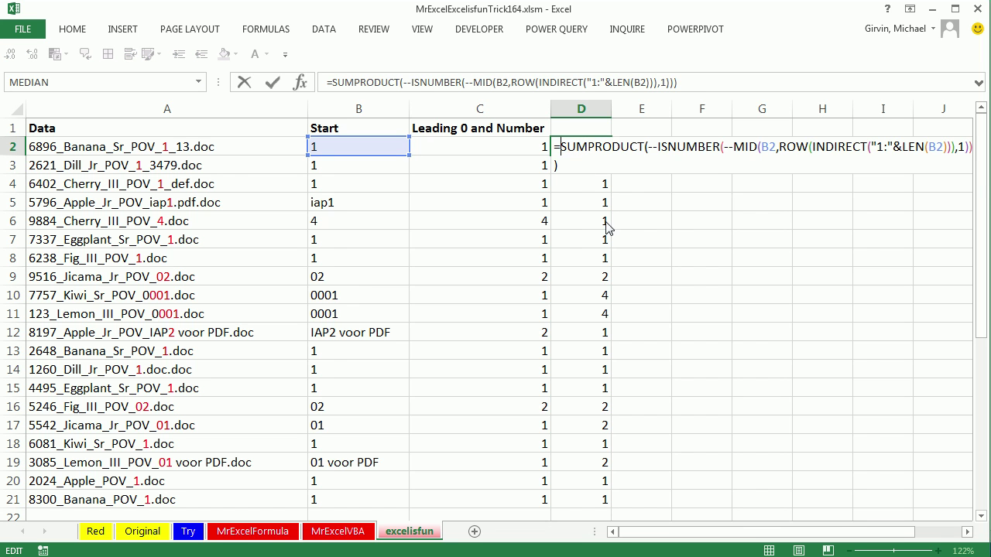
type("min")
key("Tab")
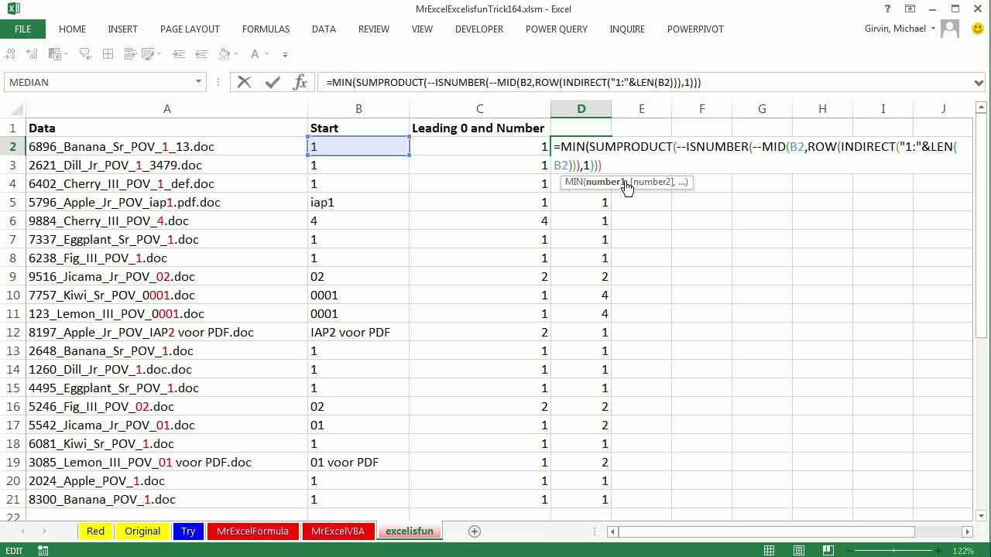
left_click(600, 183)
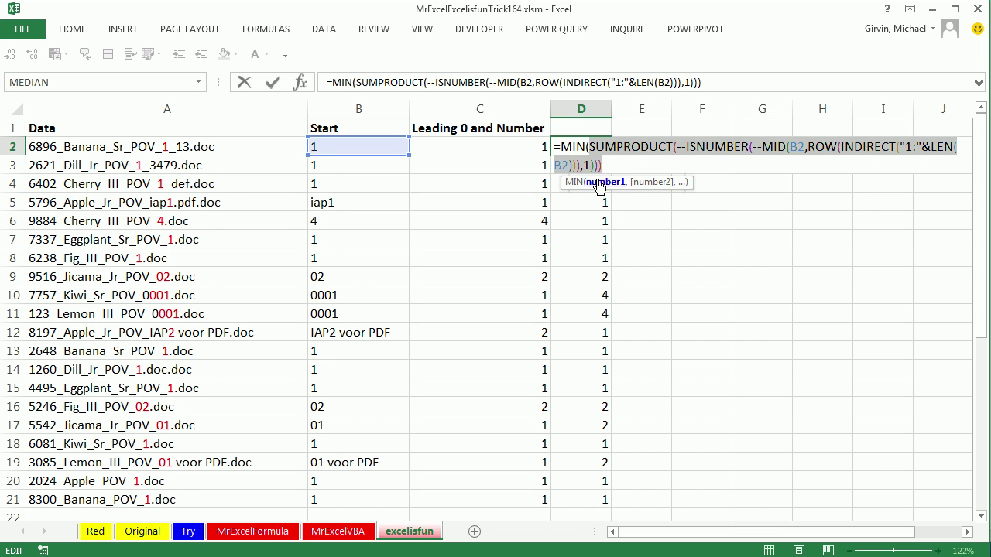
key("Right")
type(",3")
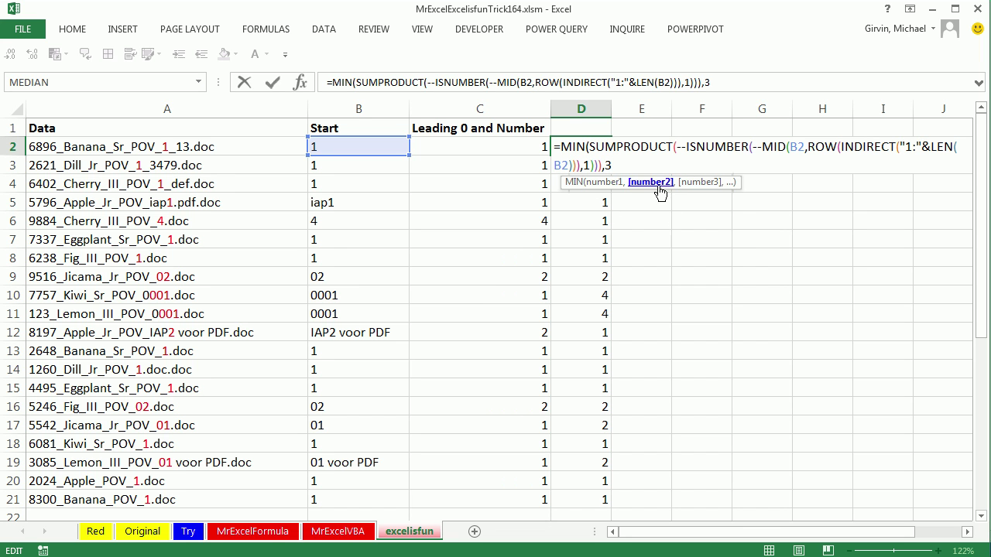
type(")")
key("ctrl+Return")
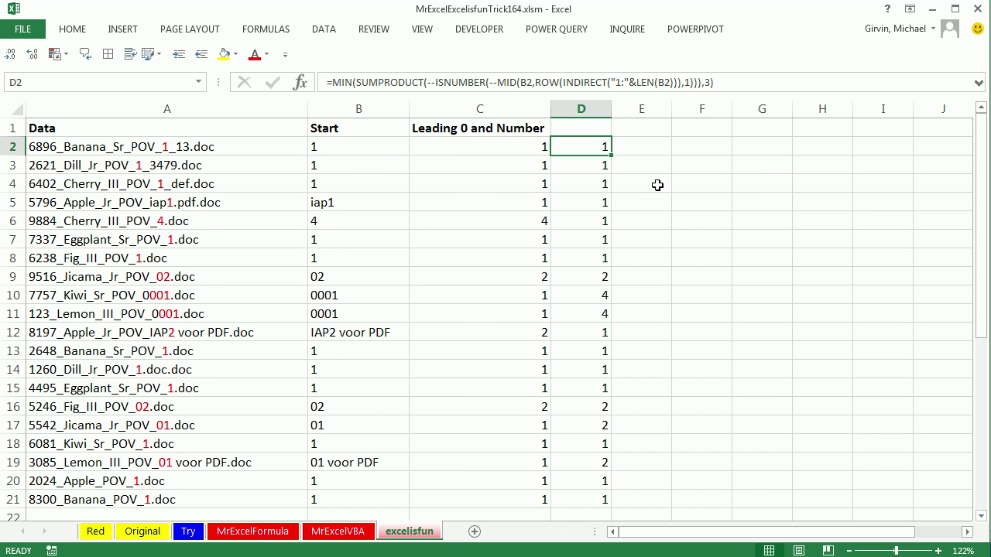
double_click(611, 155)
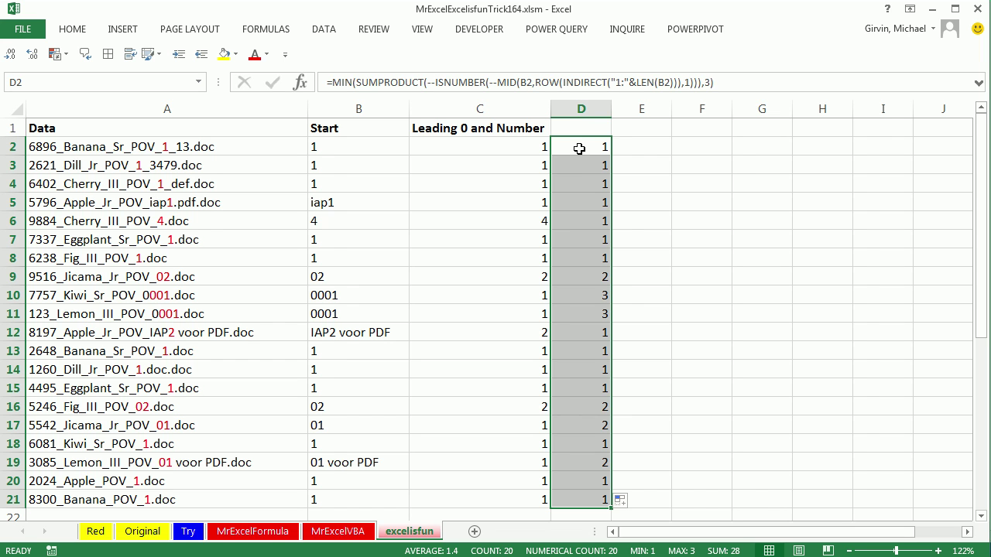
Copy the D2 formula text from MIN to the closing parenthesis, without the equals sign, and leave the cell unchanged
double_click(579, 148)
left_click_drag(560, 147, 685, 165)
key("ctrl+c")
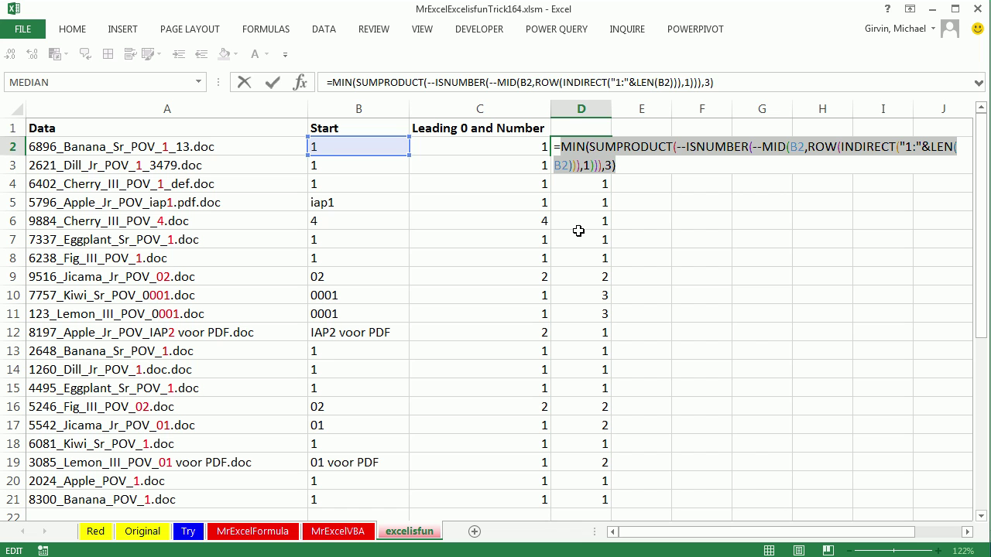
key("Escape")
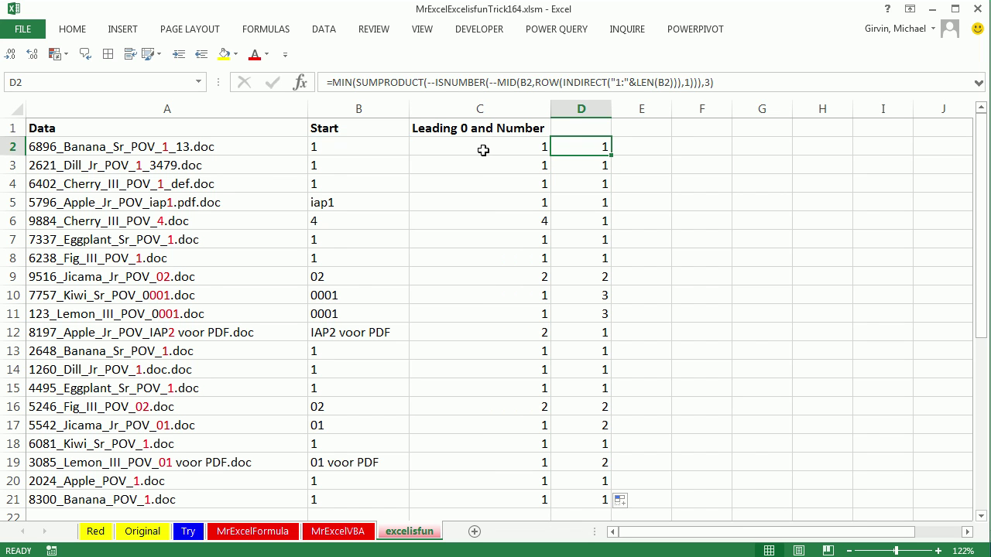
In C2, insert a REPT function before AGGREGATE that repeats 0, with the copied MIN expression as the number of times
double_click(483, 150)
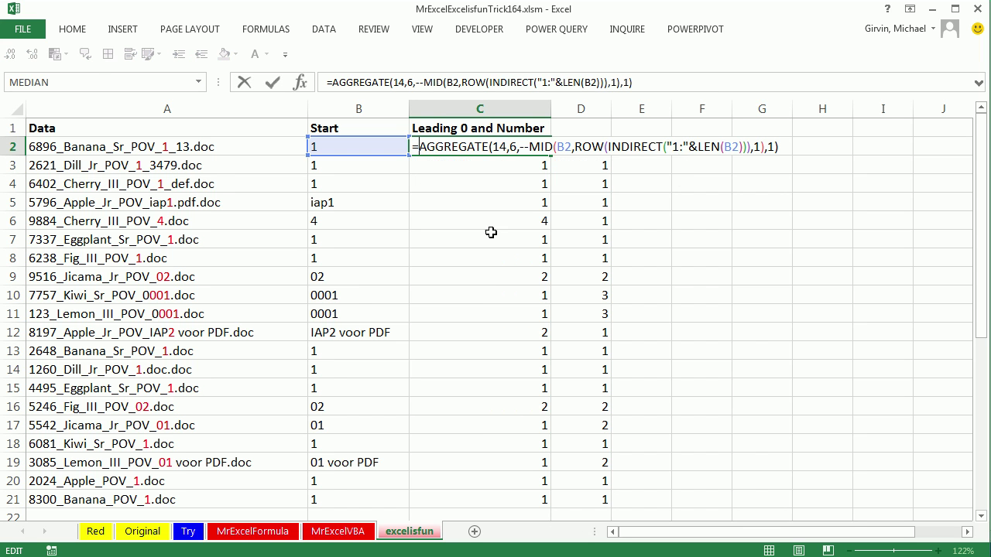
type("r")
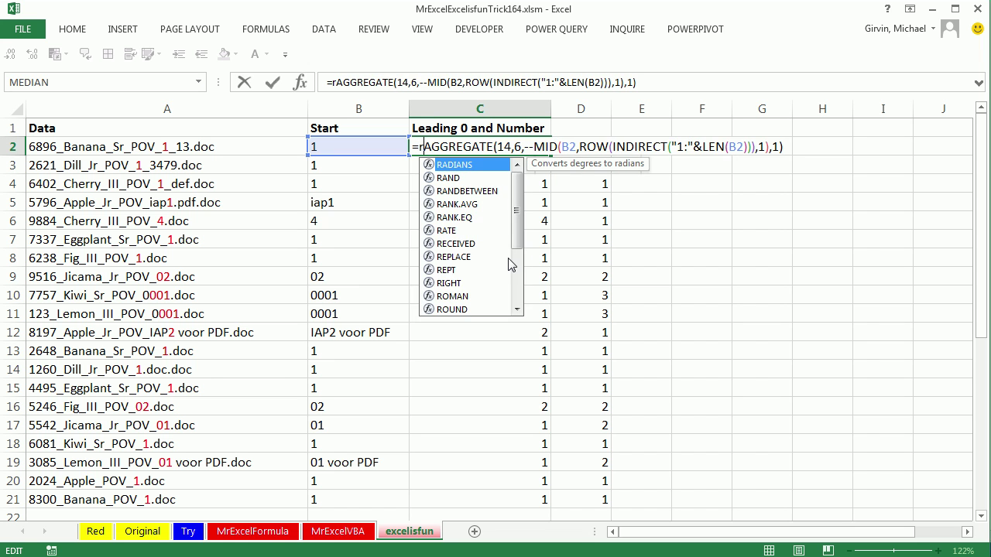
type("ep")
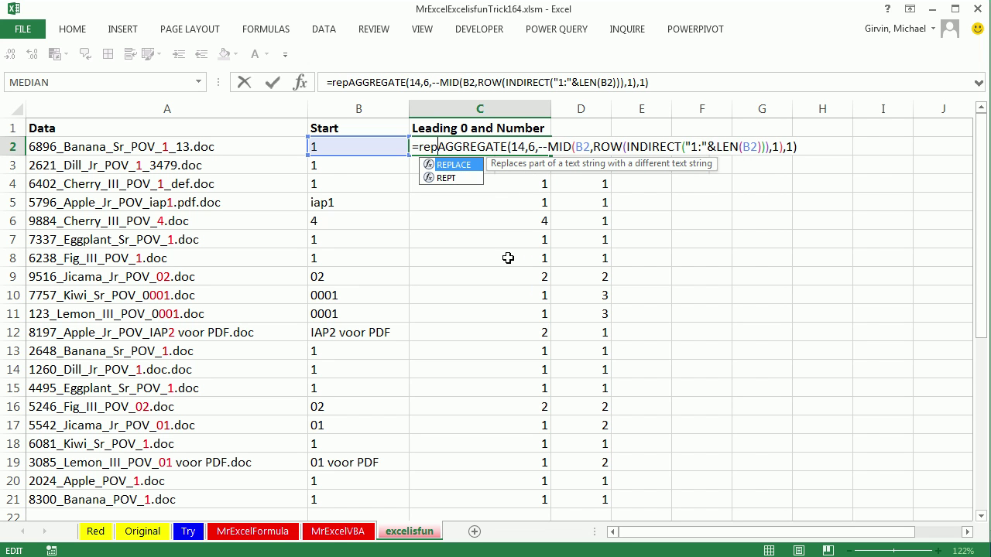
type("t")
key("Tab")
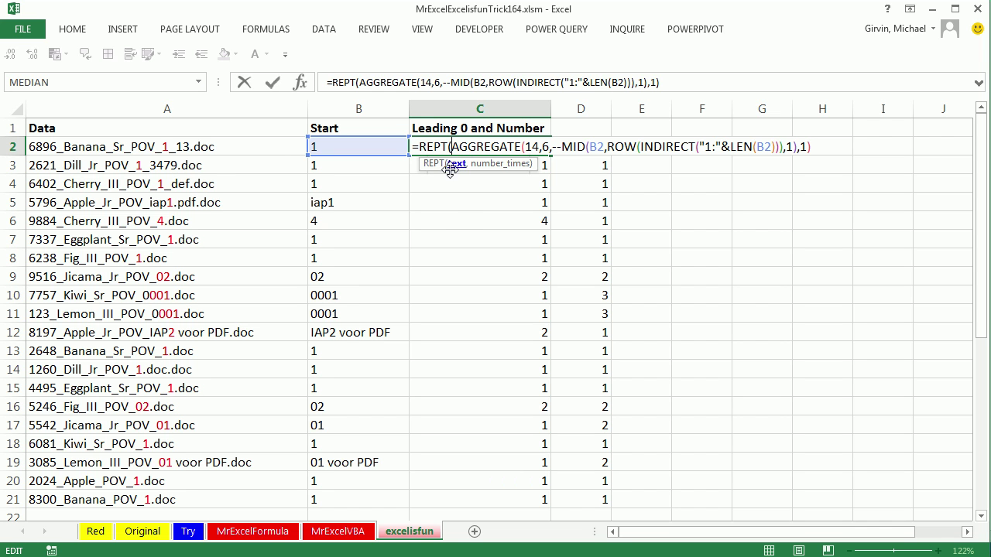
type("0,")
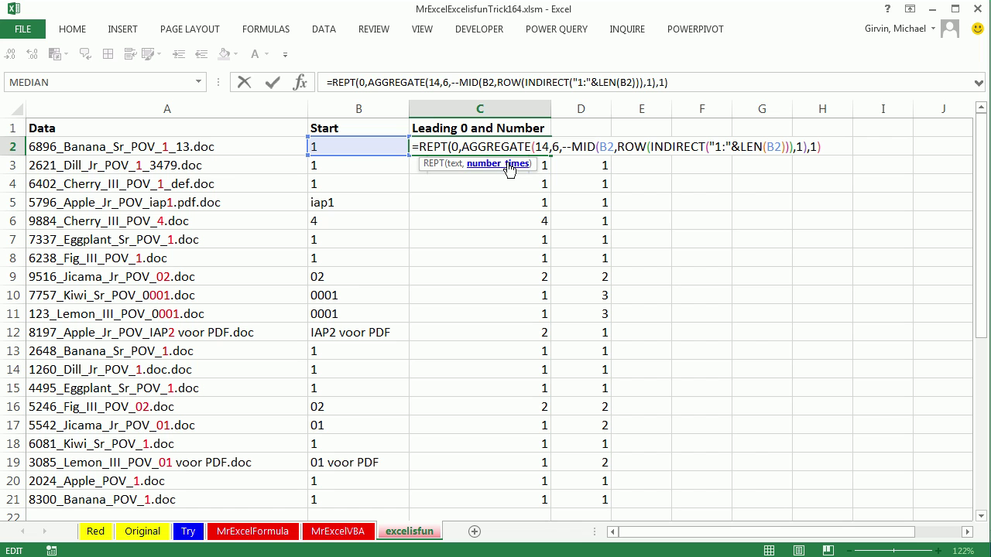
key("ctrl+v")
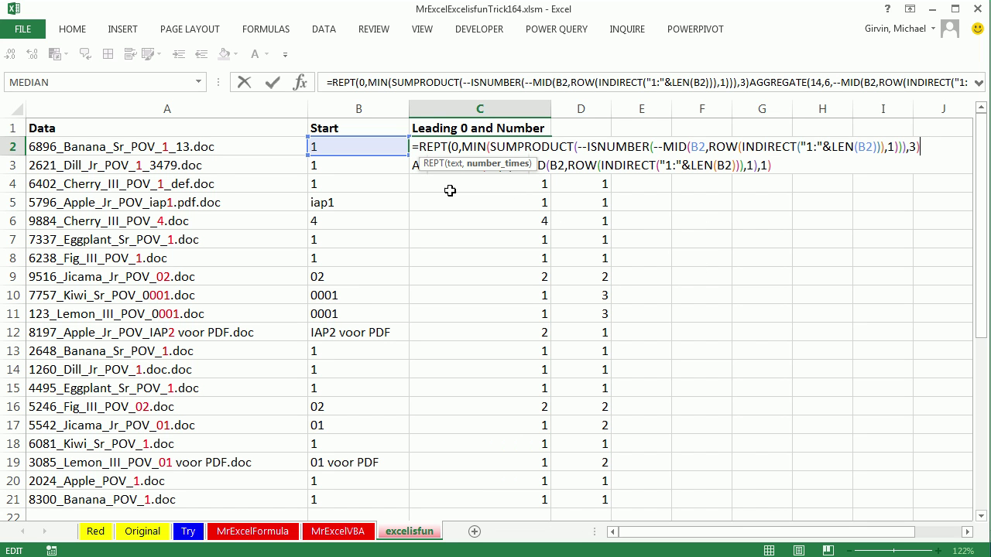
left_click_drag(421, 164, 681, 194)
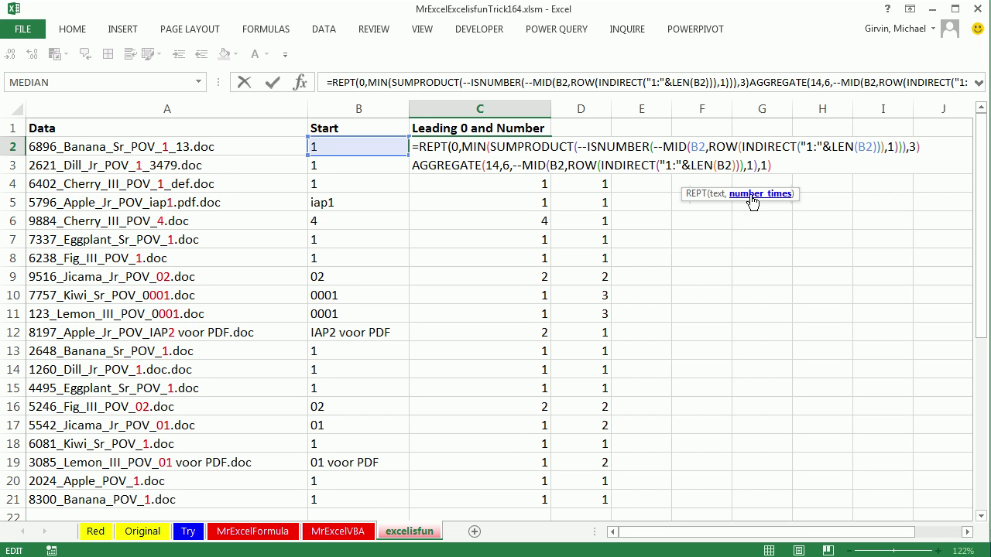
type(")")
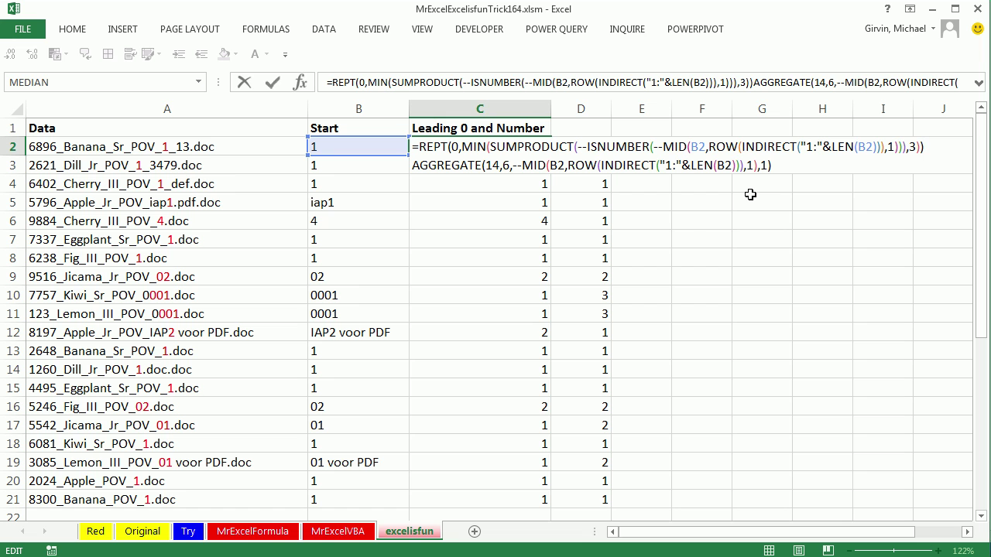
Join the REPT and AGGREGATE parts of the C2 formula with &, enter it, and copy it down to C21
left_click(419, 151, "shift")
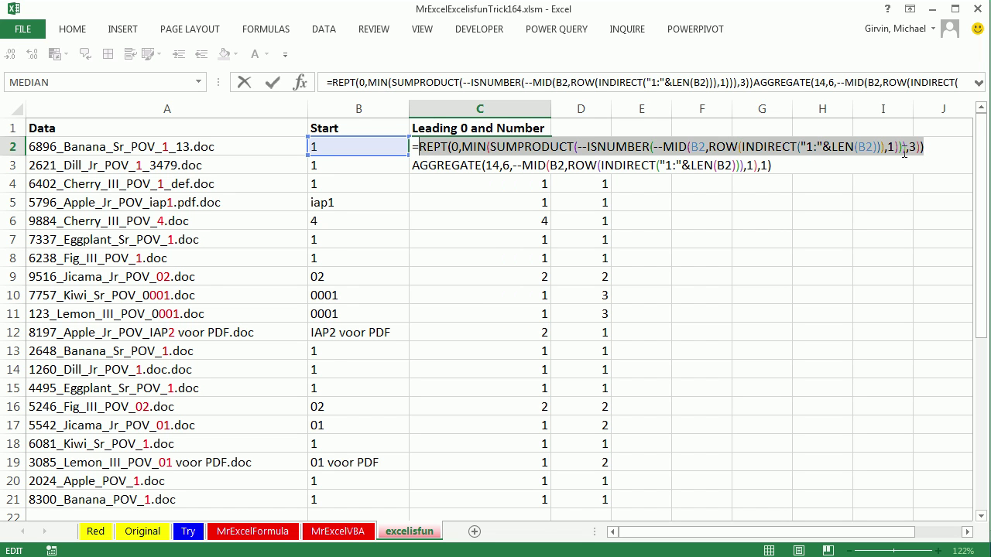
left_click(933, 146)
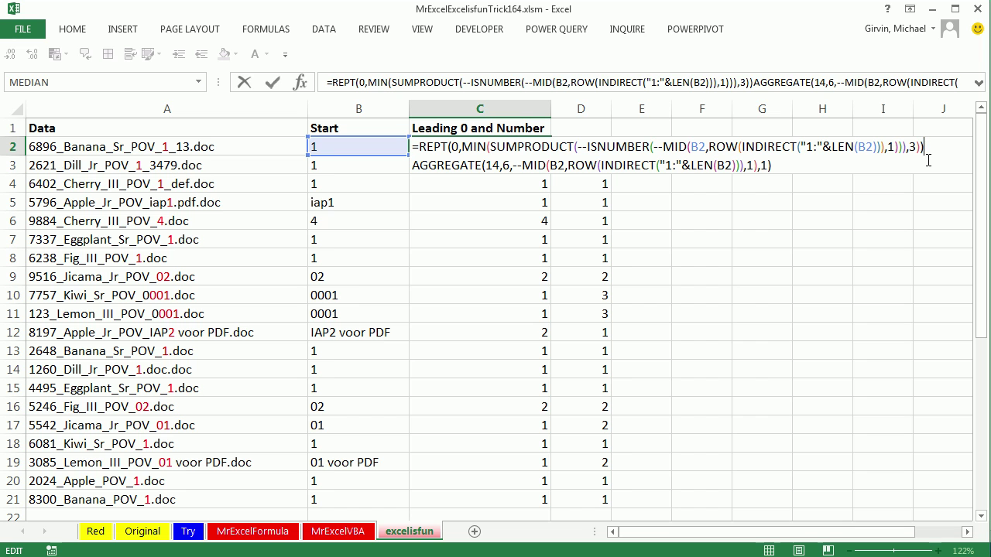
type("&")
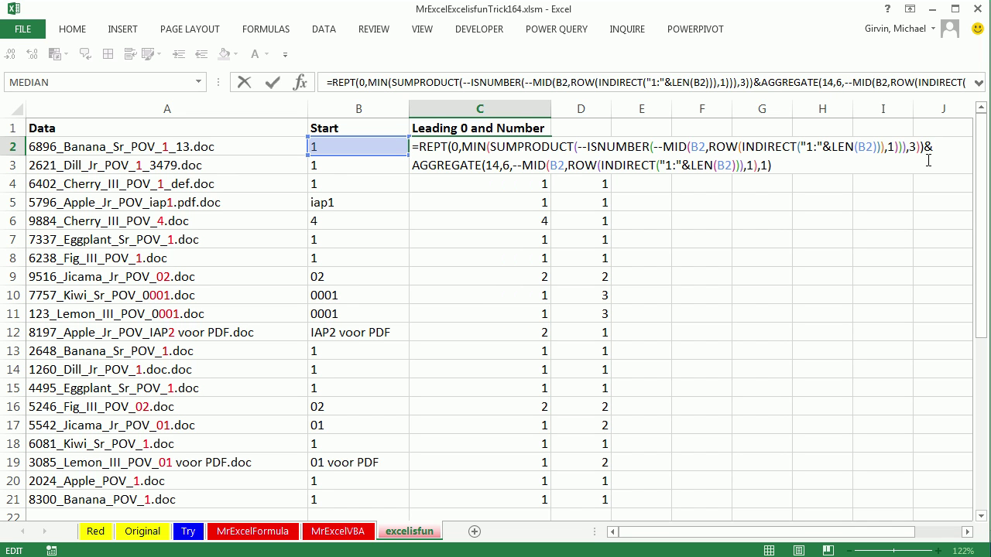
key("ctrl+Return")
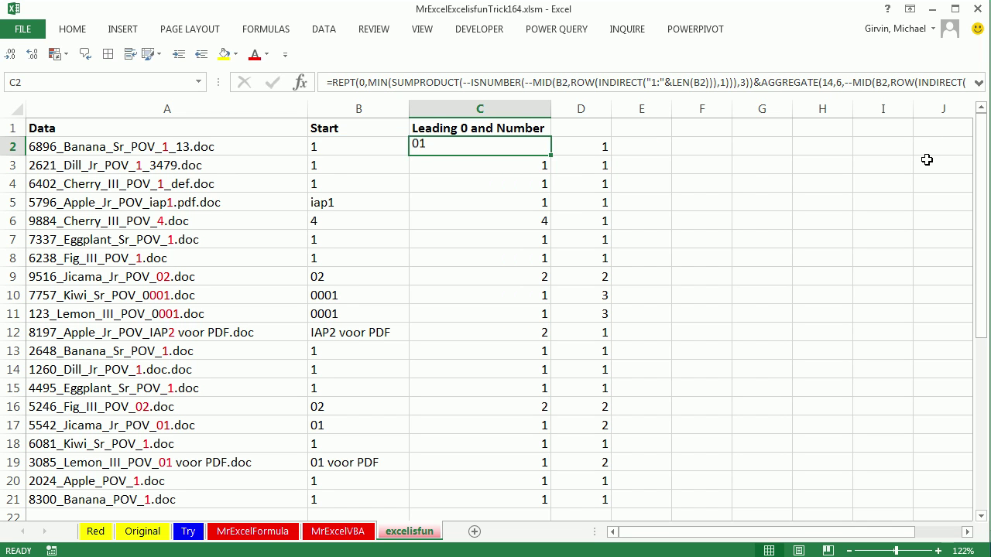
double_click(549, 157)
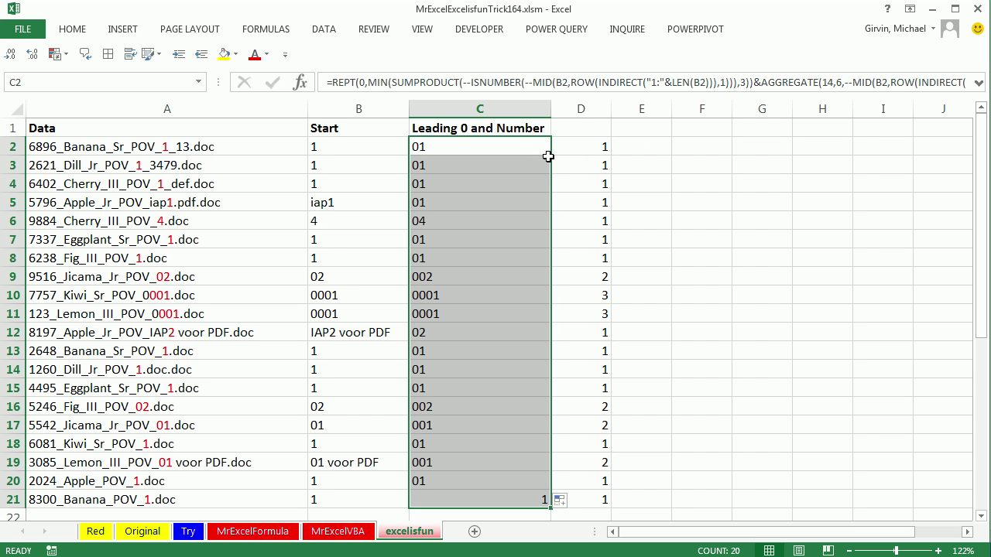
Subtract 1 from the MIN result in REPT's number_times argument in C2, enter the formula, and copy it down to C21
double_click(446, 147)
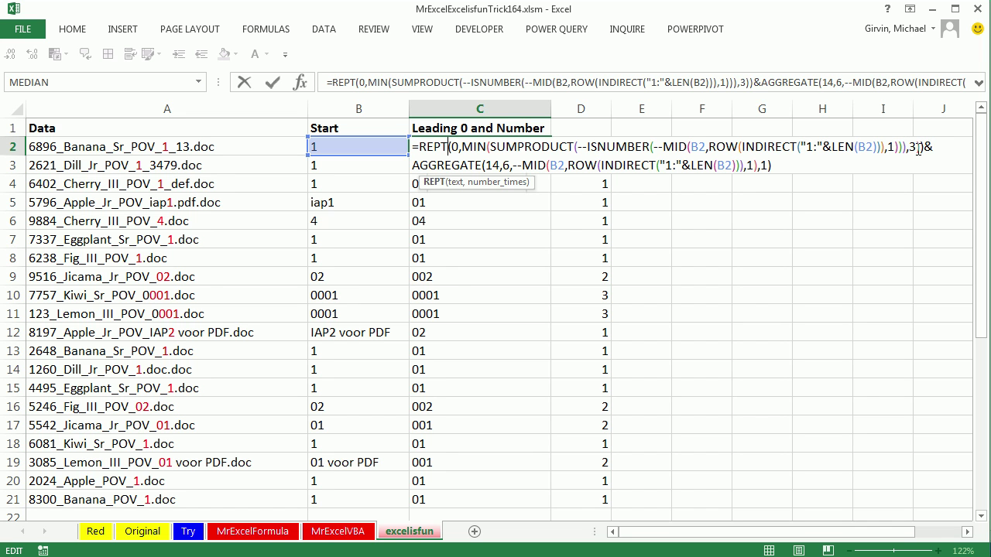
left_click(488, 147)
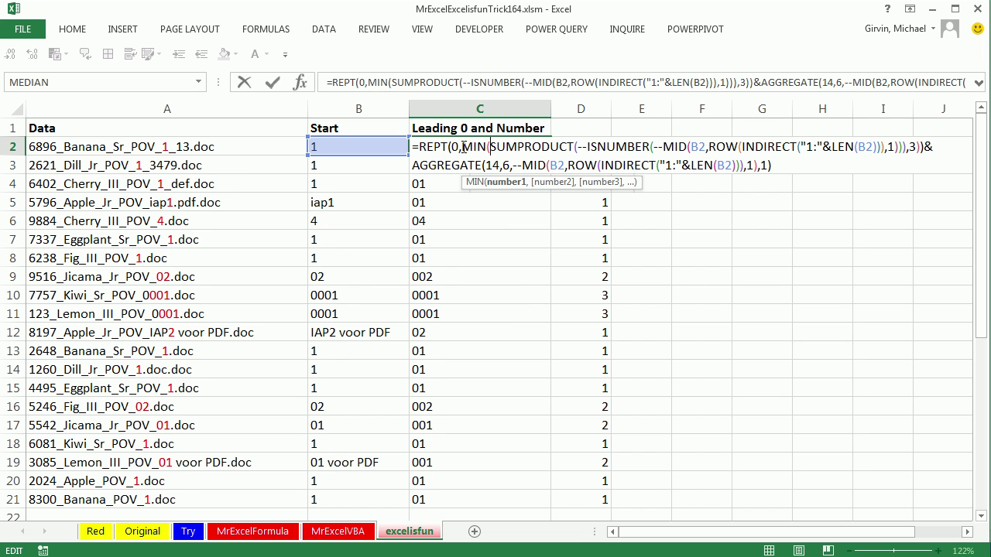
left_click(469, 147)
left_click(495, 186)
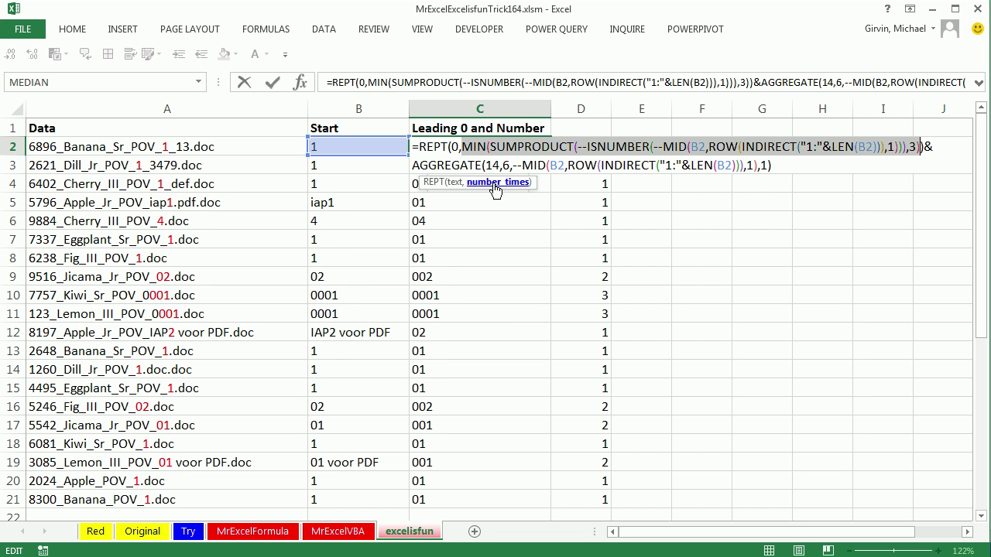
left_click(921, 148)
type("-1")
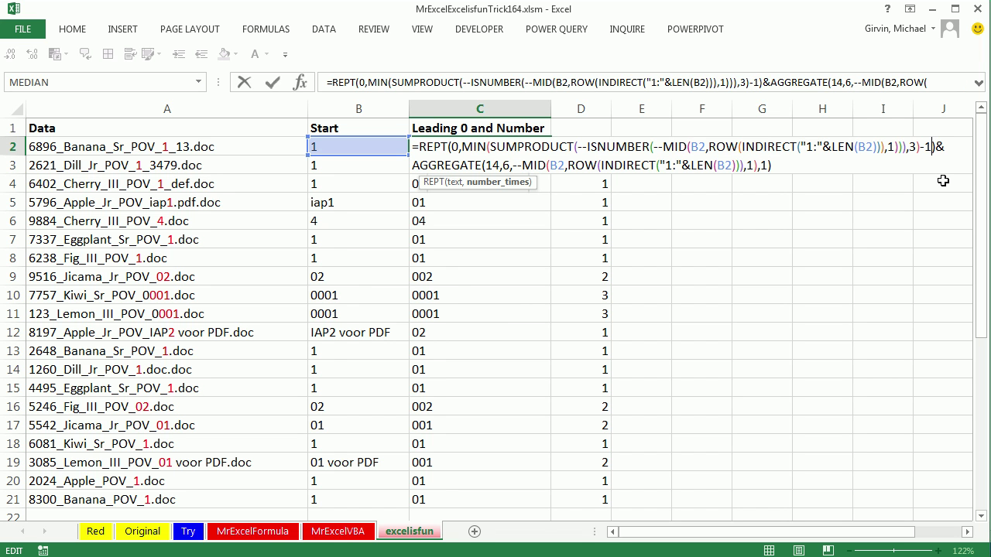
key("ctrl+Return")
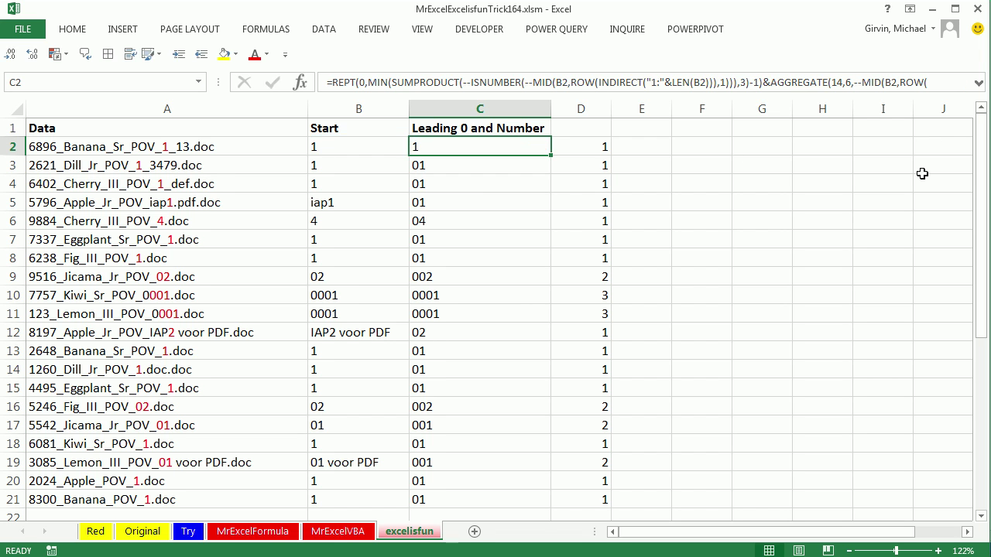
double_click(552, 156)
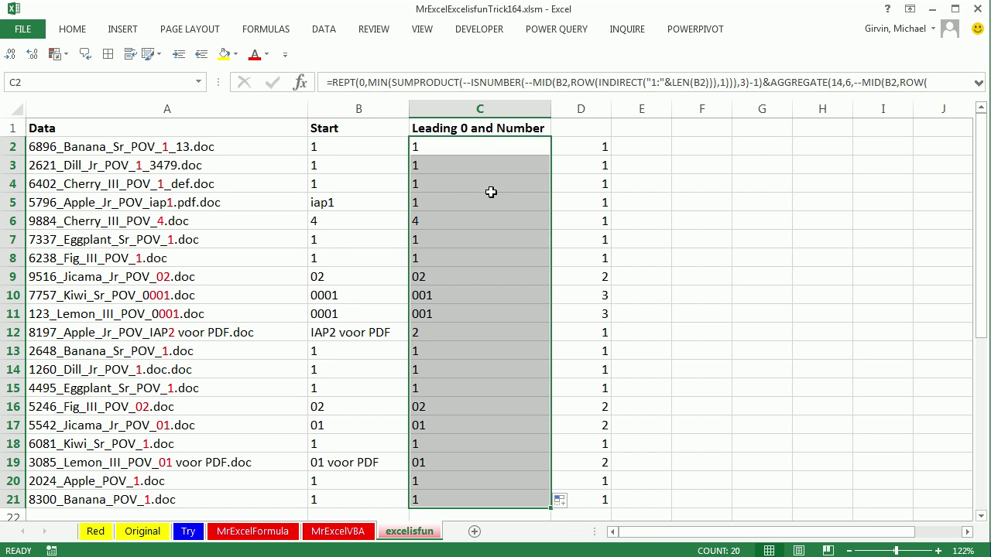
Examine the extraction formulas in B10 and C10 without changing them
double_click(462, 298)
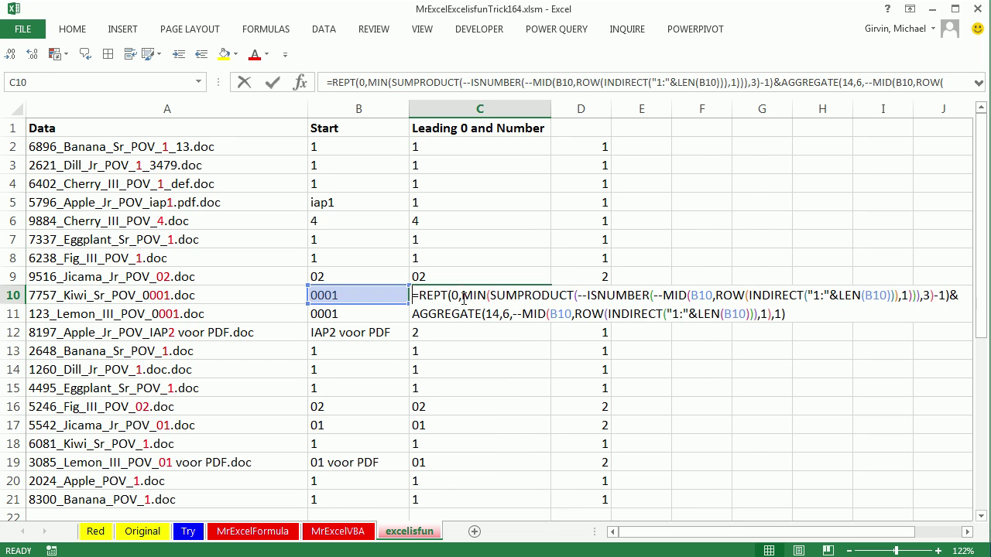
left_click(387, 292)
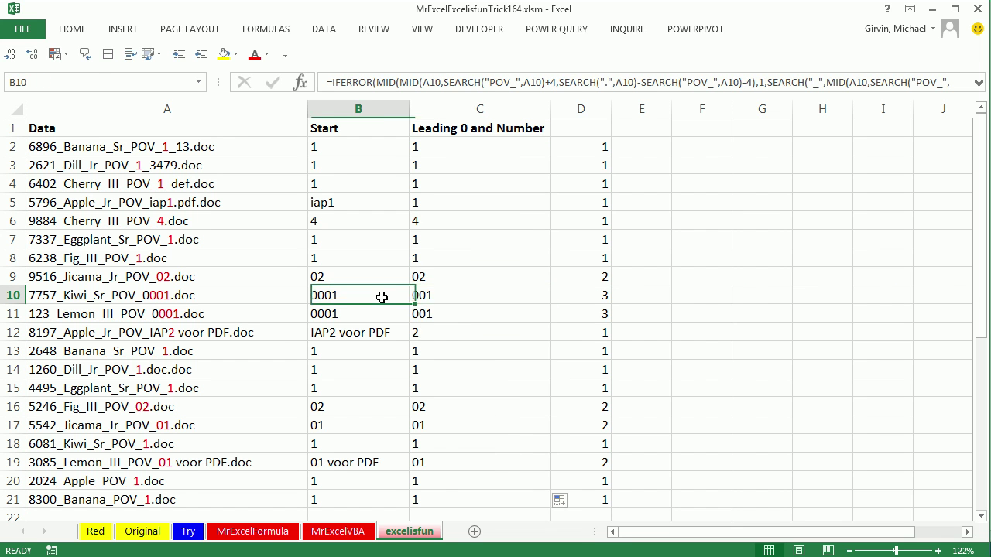
double_click(381, 296)
key("Escape")
left_click(494, 294)
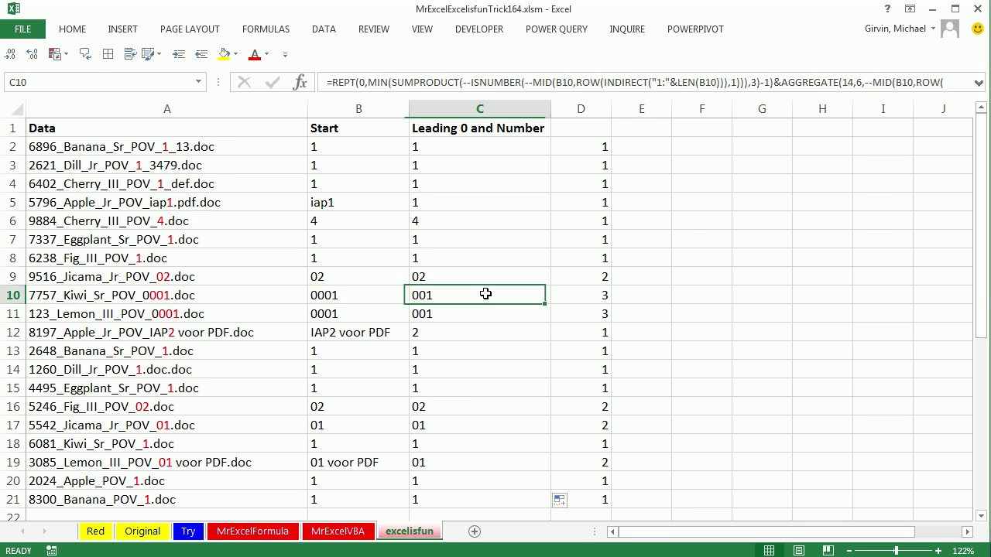
double_click(486, 292)
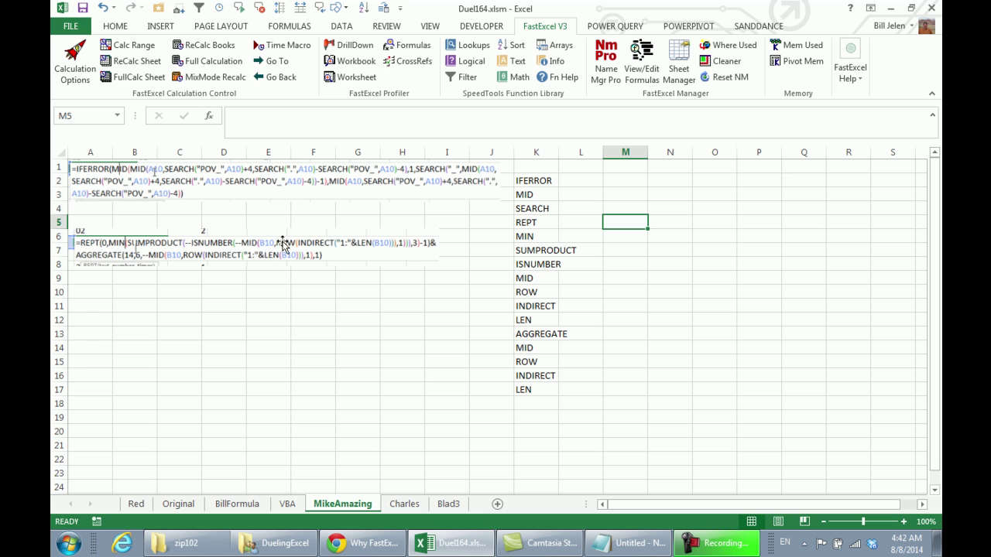
Show the Charles sheet and open the FastExcel list of text functions for the Get Digits from G column, H2:H21
left_click(405, 504)
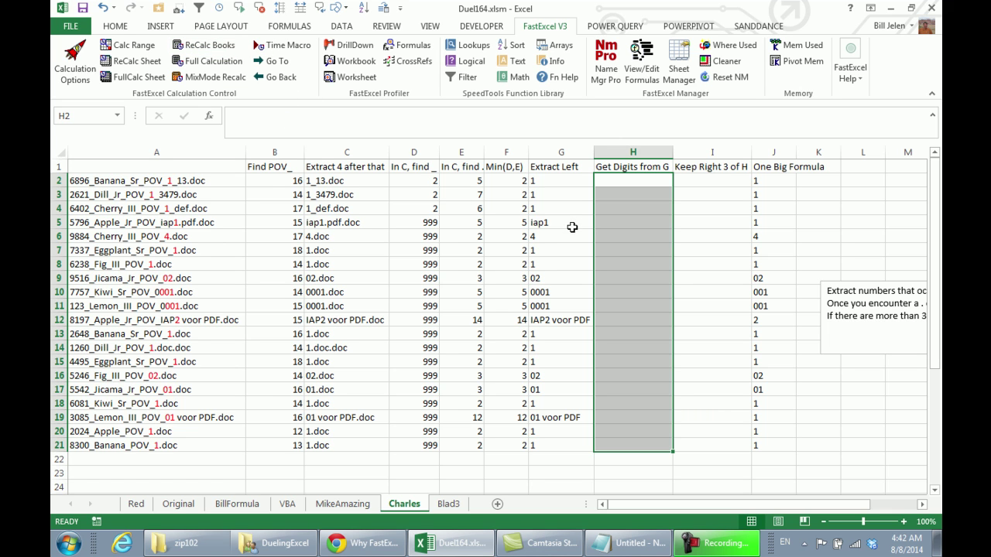
left_click(516, 62)
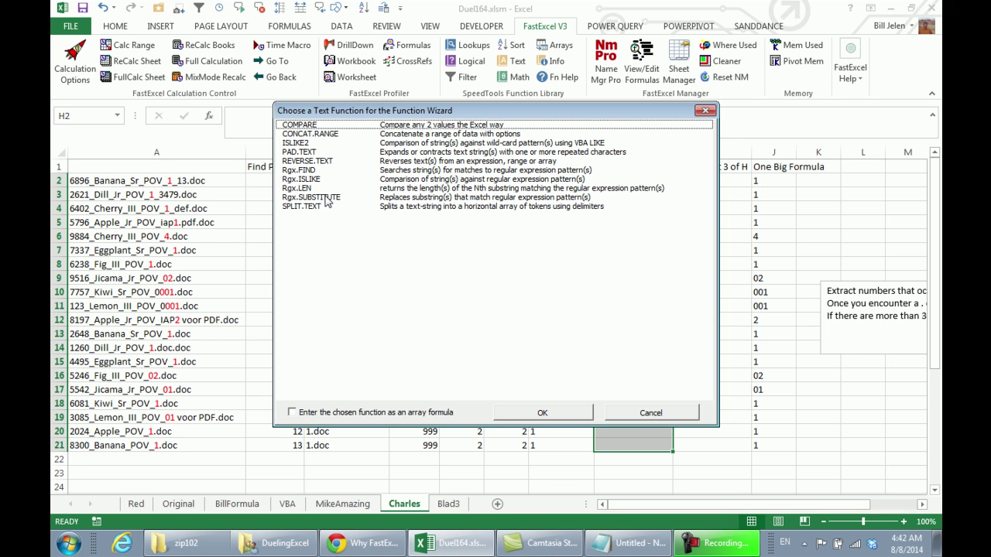
Switch to Chrome to view the Why FastExcel V3 page and Wikipedia's Regular expression article, and return to Excel
key("alt+Tab")
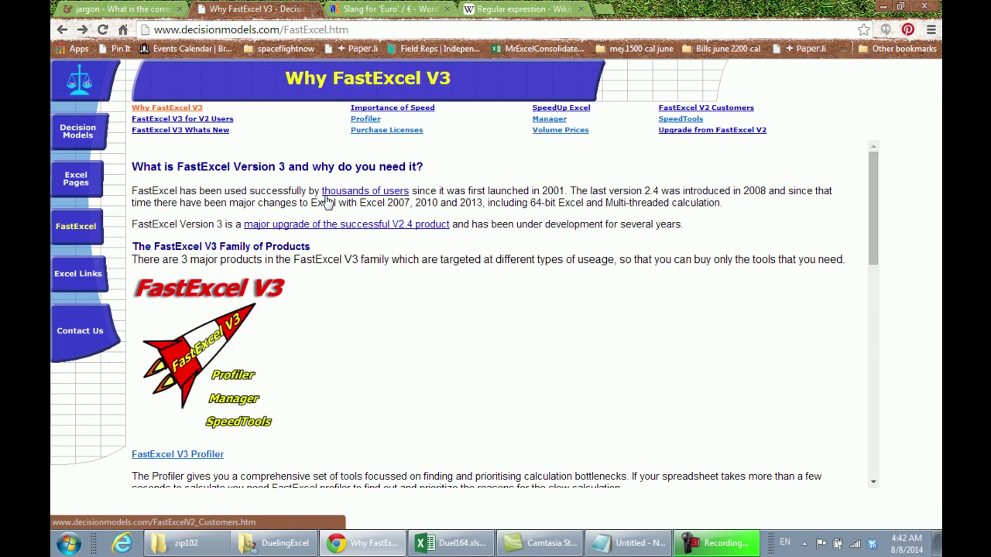
left_click(503, 12)
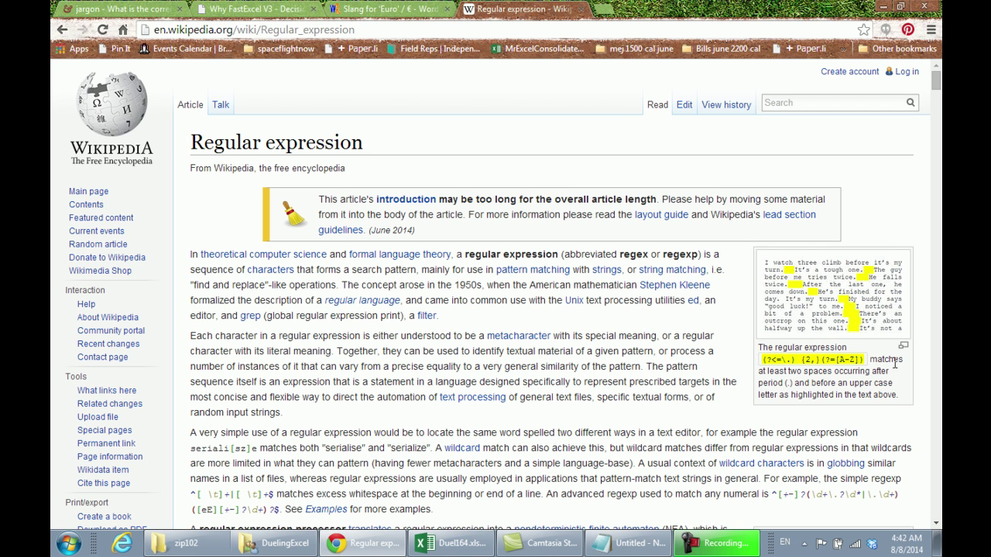
key("alt+Tab")
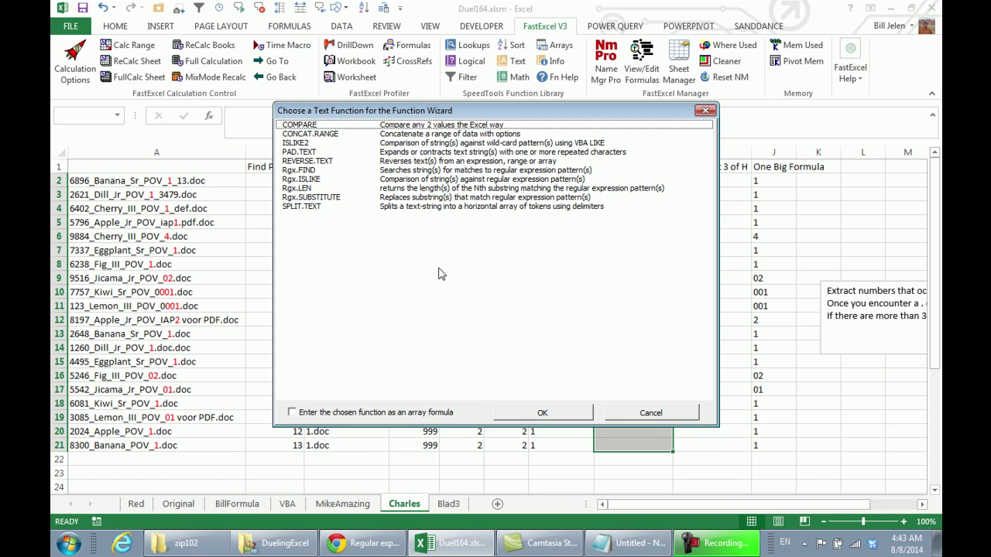
Insert FastExcel's Rgx.SUBSTITUTE function in H2 with cell G2 as its Text argument
left_click(319, 198)
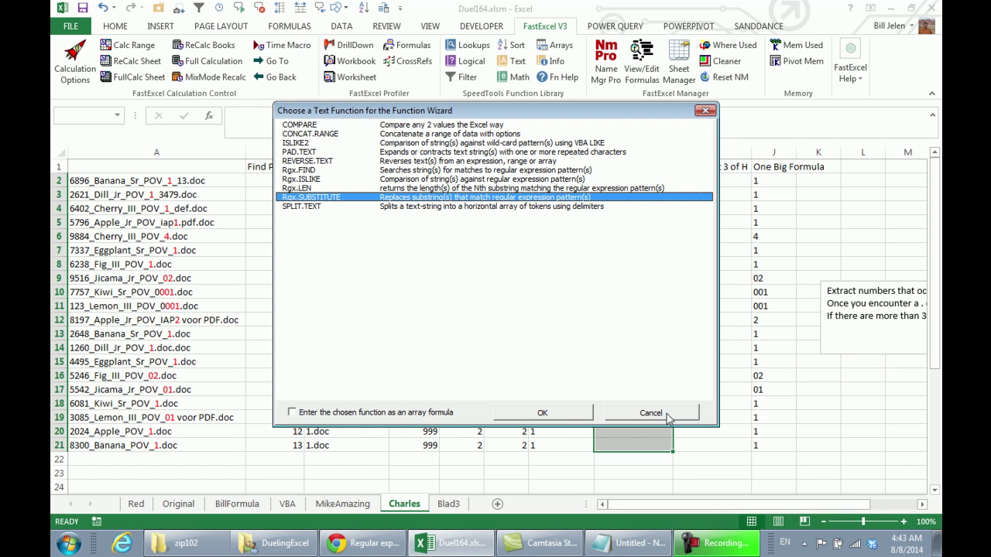
left_click(573, 414)
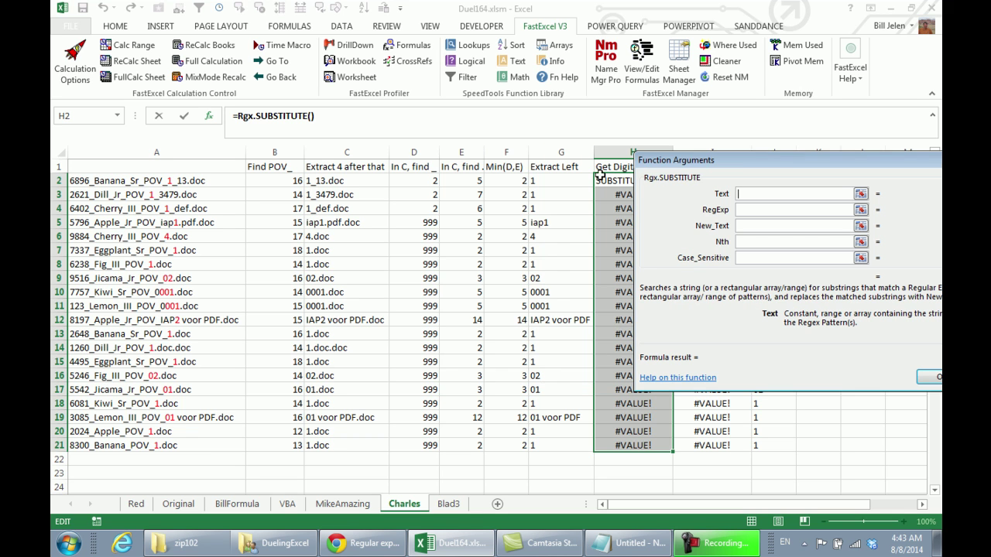
left_click(560, 181)
Set the RegExp argument to "[a-z]", enter the Rgx.SUBSTITUTE formula in H2, and copy it down to H21
left_click(747, 210)
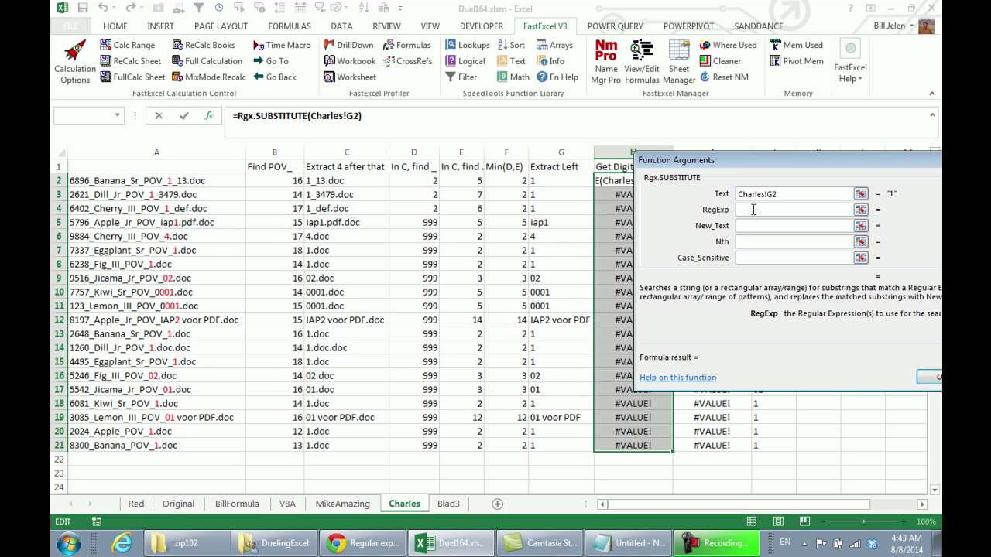
type("\"[a-z")
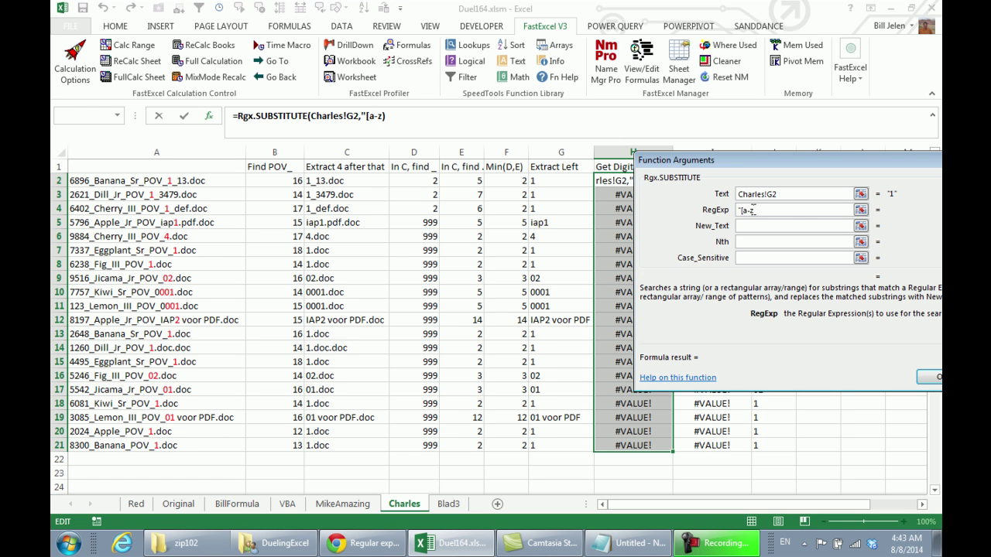
type("]\"")
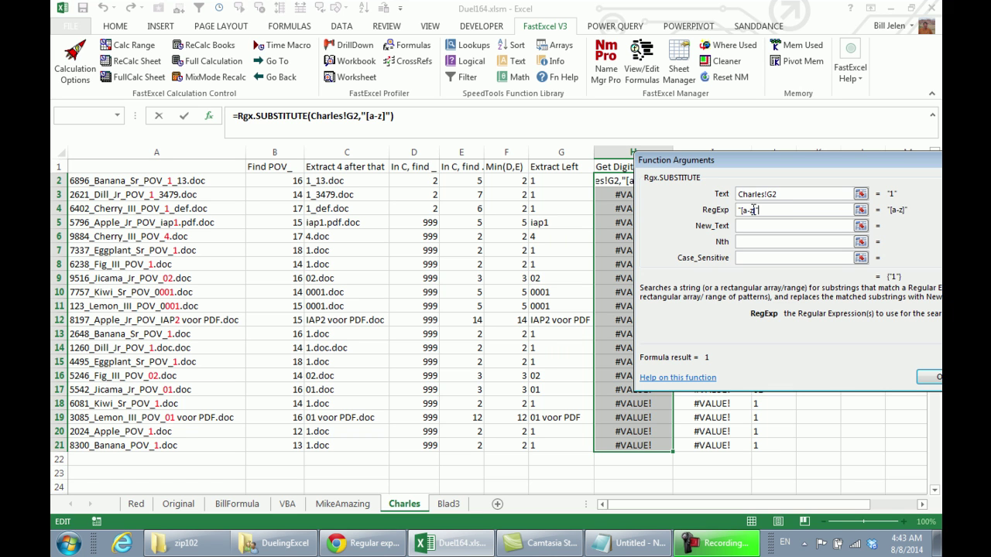
left_click(757, 258)
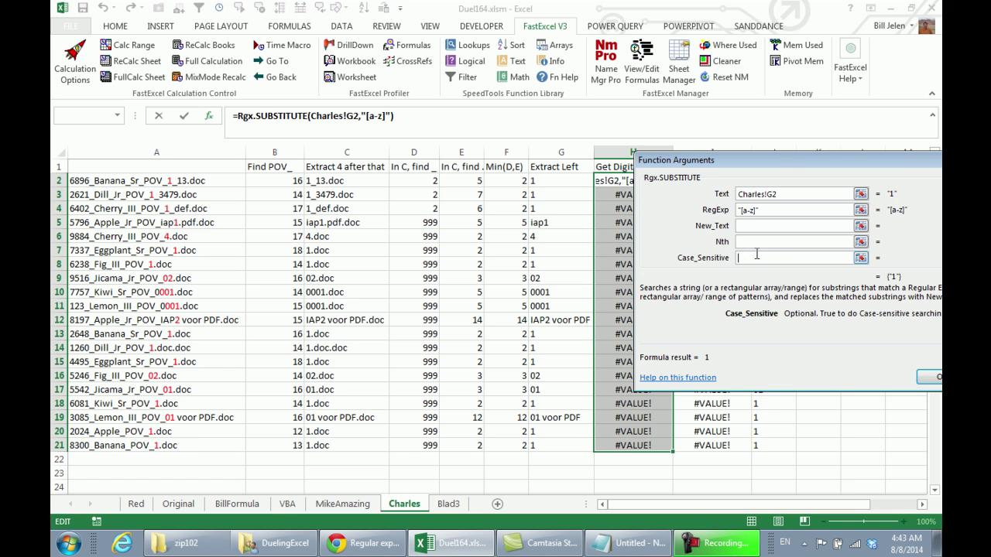
left_click_drag(764, 166, 511, 149)
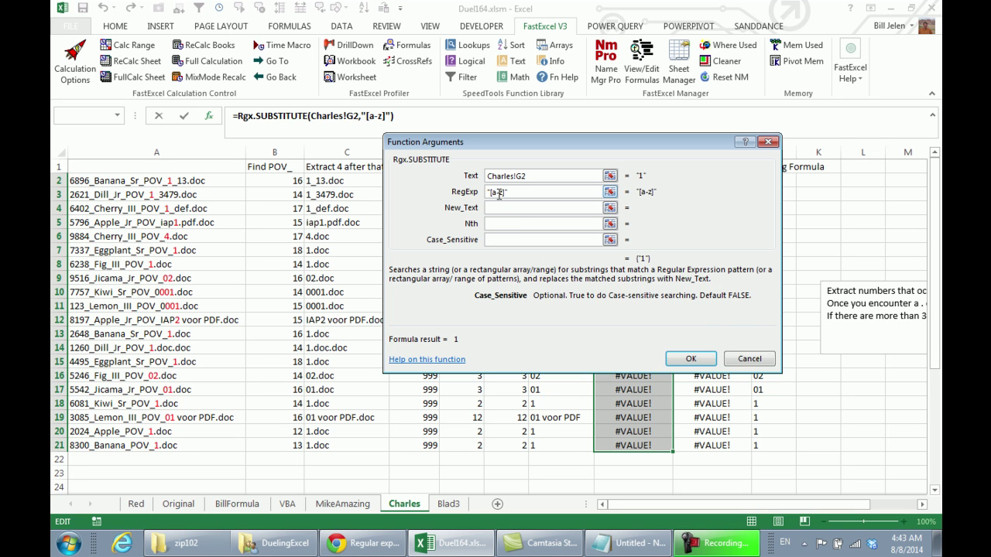
left_click(695, 360)
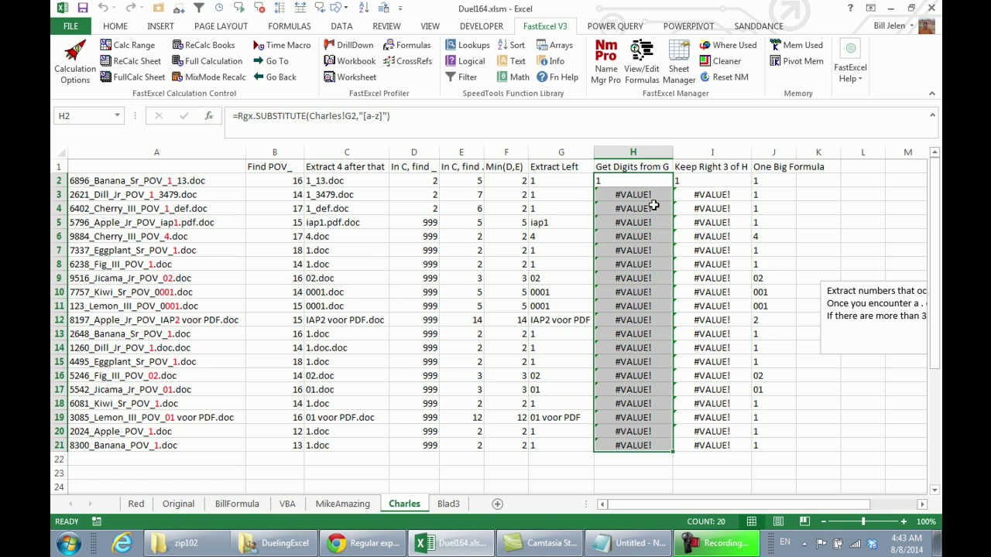
left_click(644, 182)
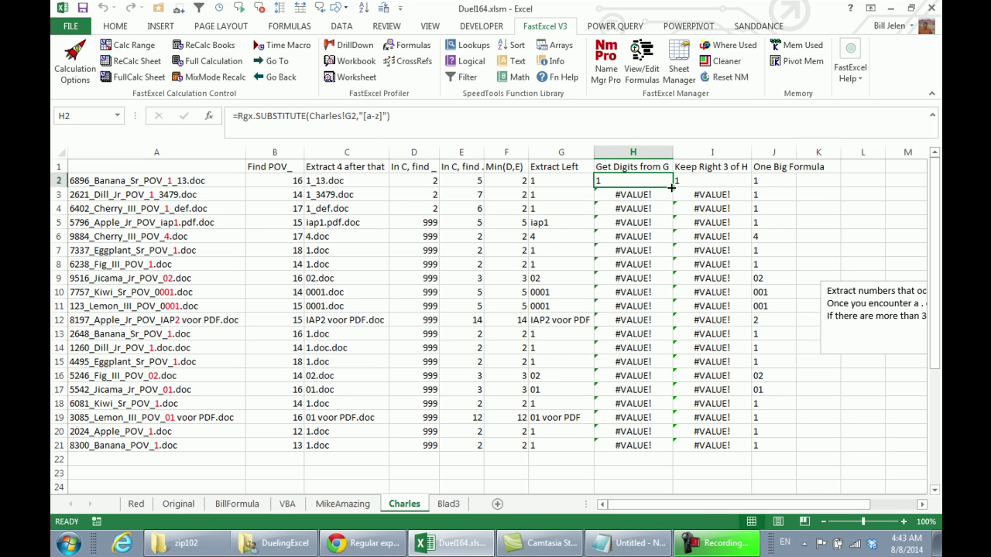
double_click(672, 187)
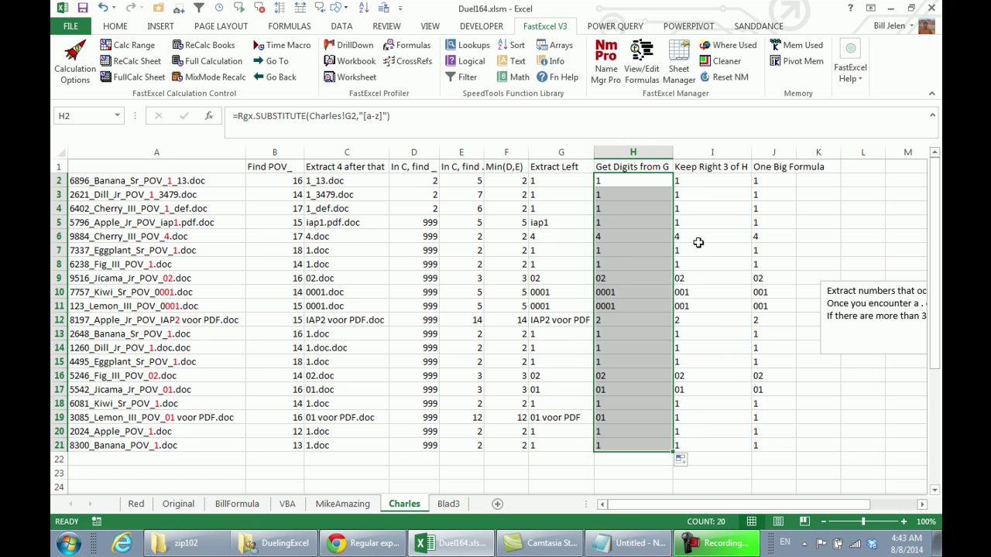
Examine the Keep Right 3 of H formula in I2 and the One Big Formula in J2
left_click(697, 180)
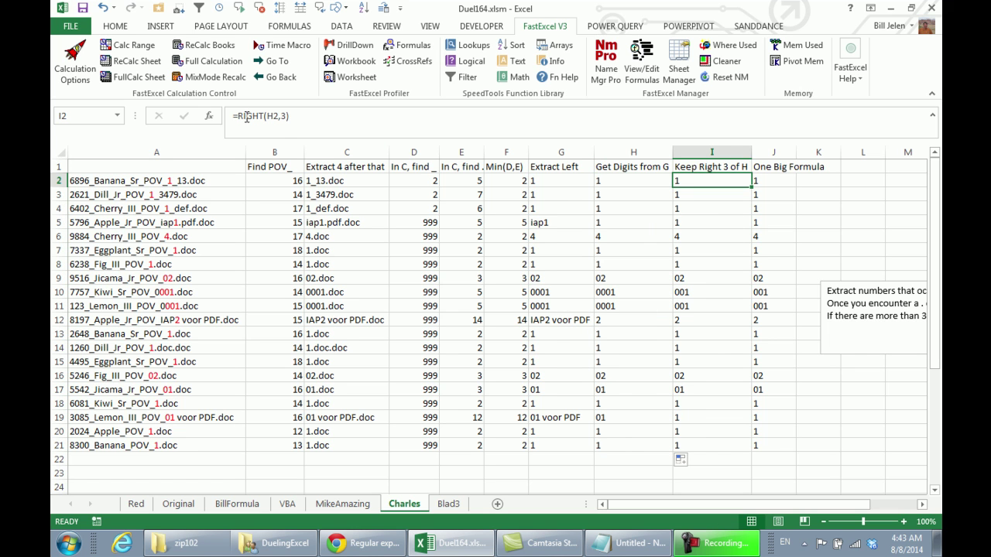
left_click(771, 181)
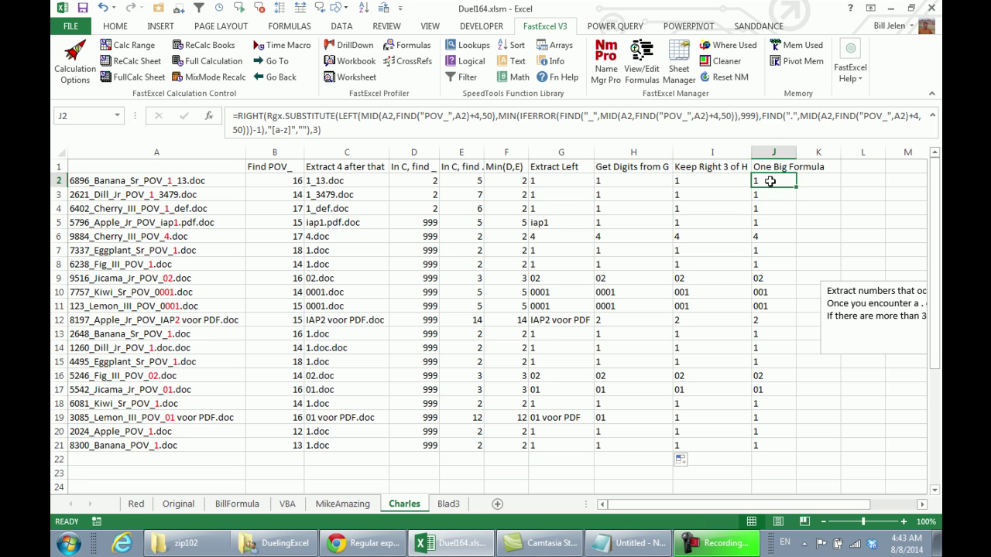
key("F2")
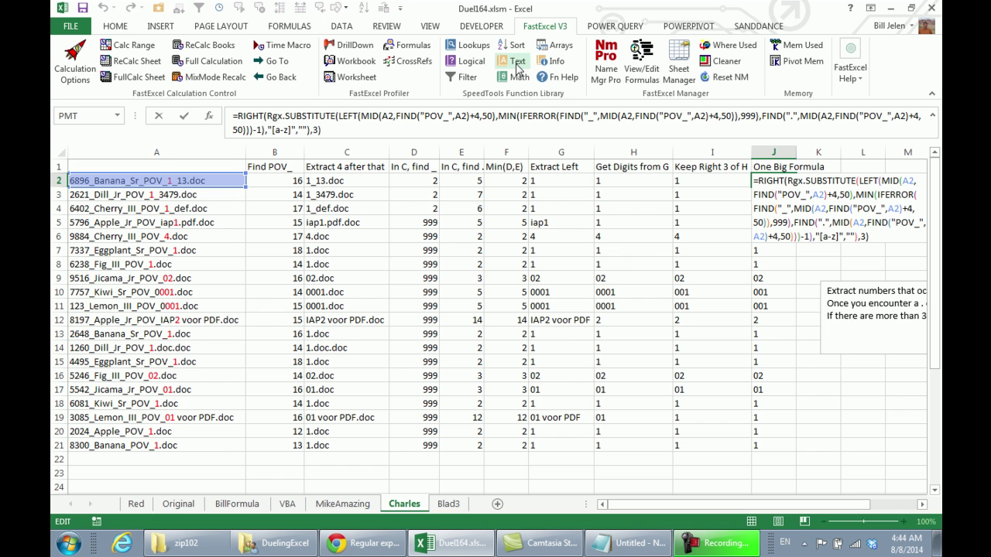
Switch to Chrome and view the function list for SpeedTools Extras on the FastExcel V3 website
key("alt+Tab")
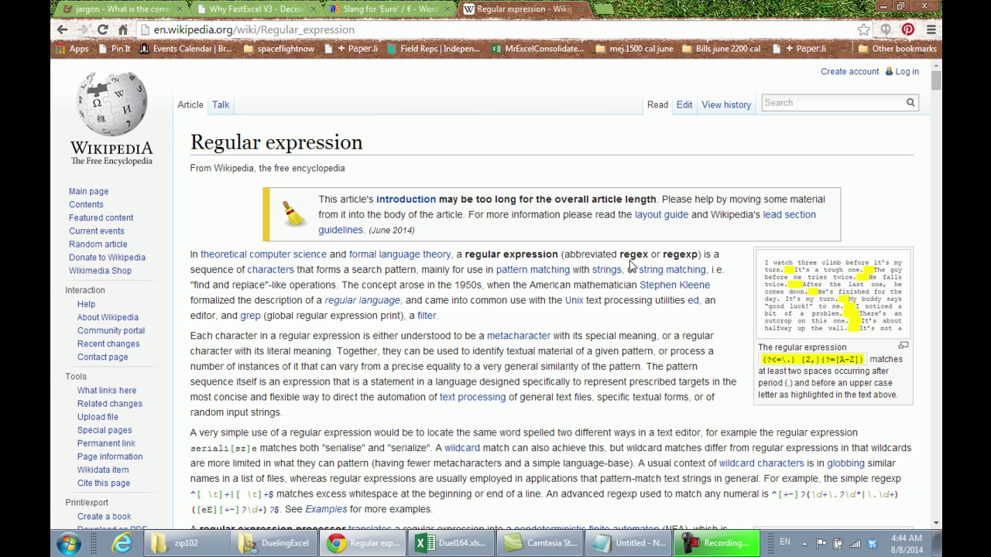
left_click(254, 9)
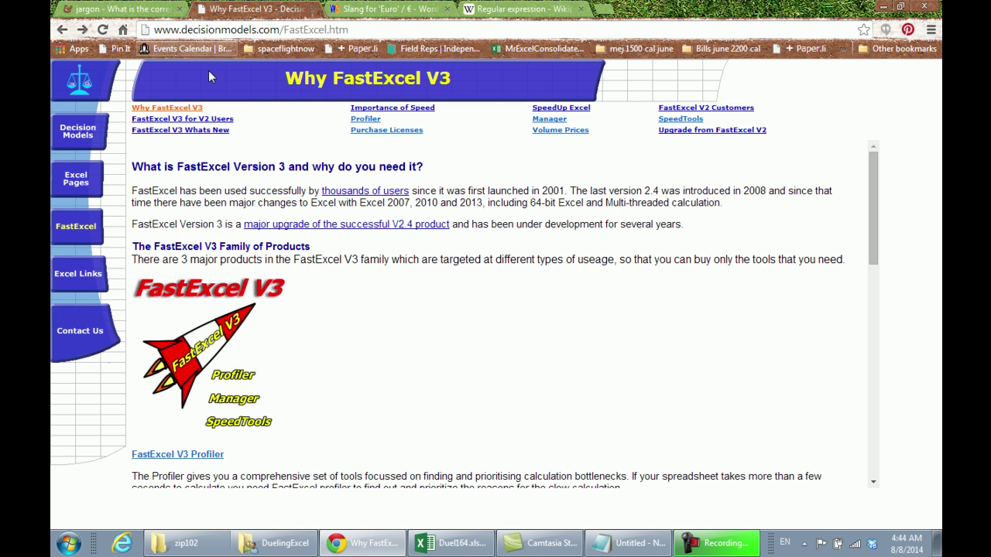
left_click(663, 120)
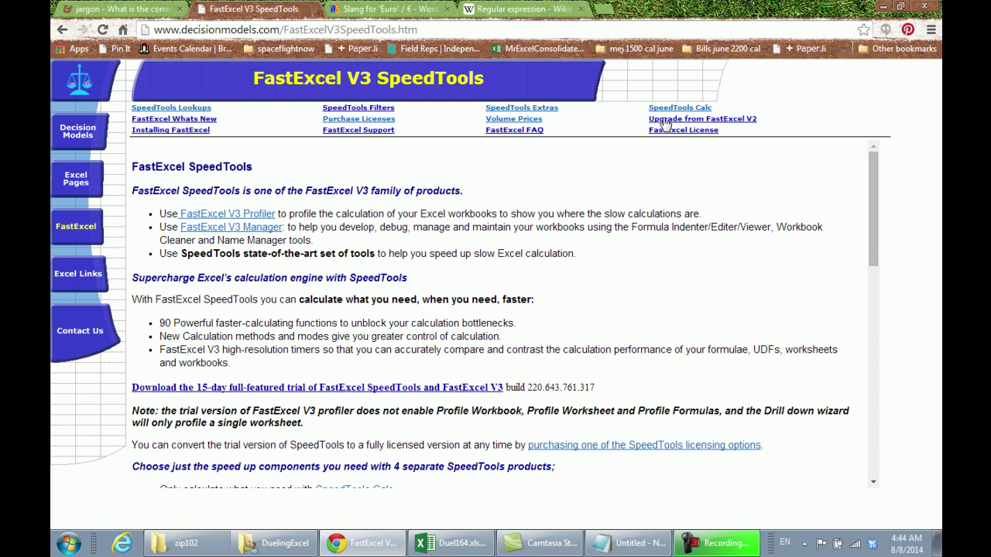
left_click(503, 109)
scroll(603, 314, "down", 3)
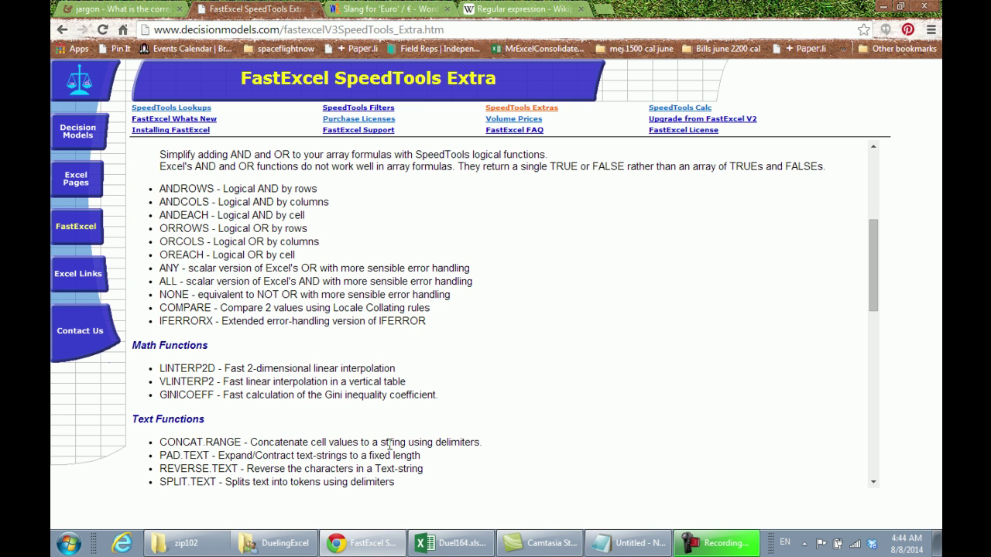
left_click_drag(871, 261, 882, 199)
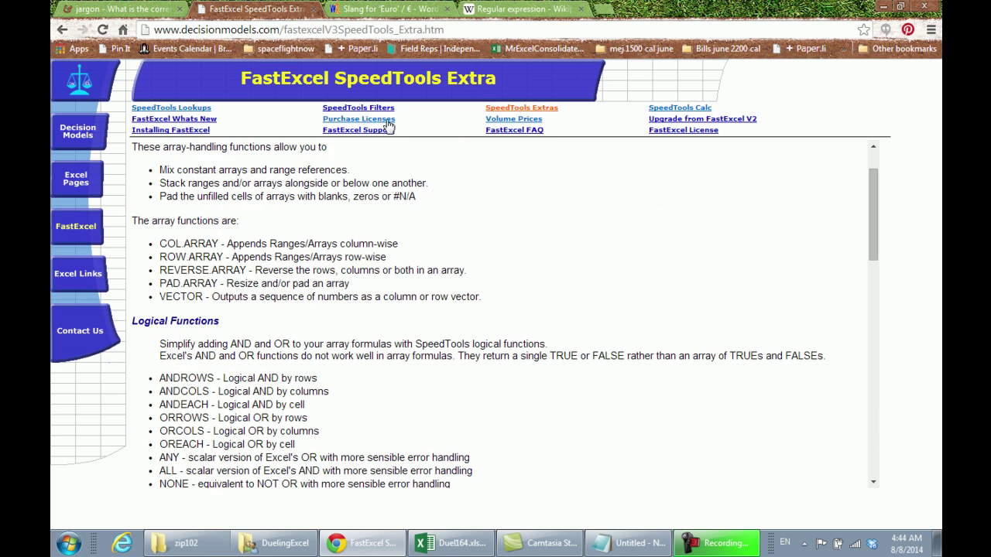
View the single license price table on the Buy FastExcel V3 Licenses page and return to Excel
left_click(371, 125)
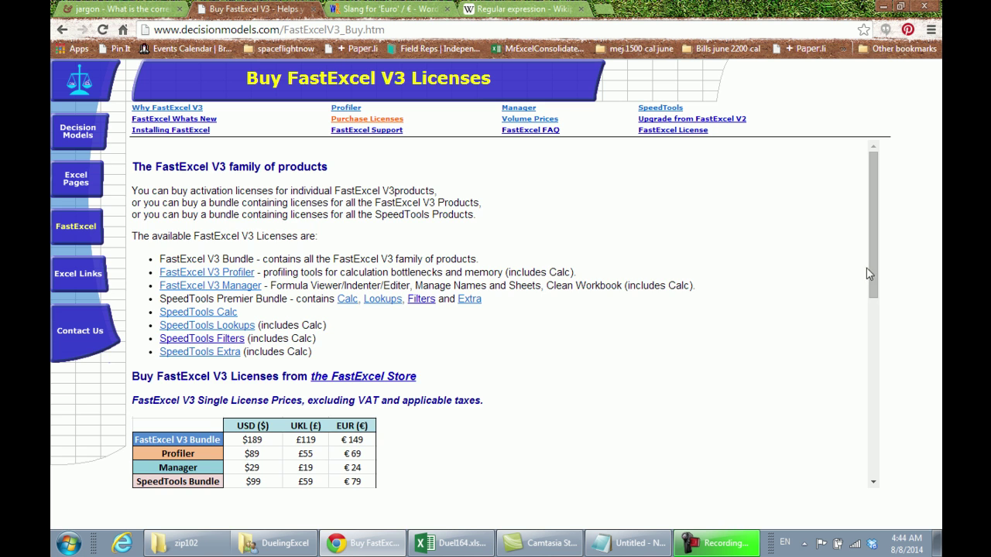
left_click_drag(874, 272, 859, 336)
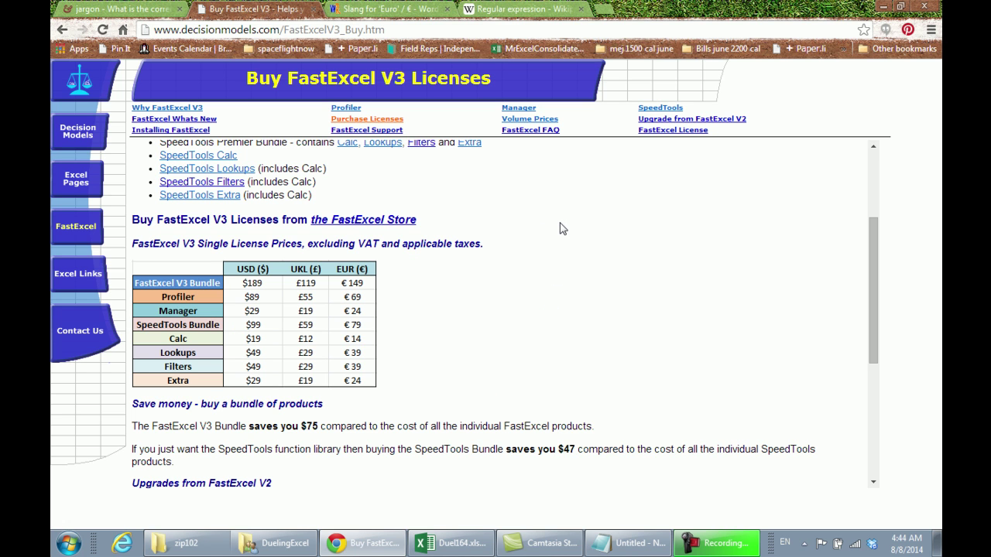
key("alt+Tab")
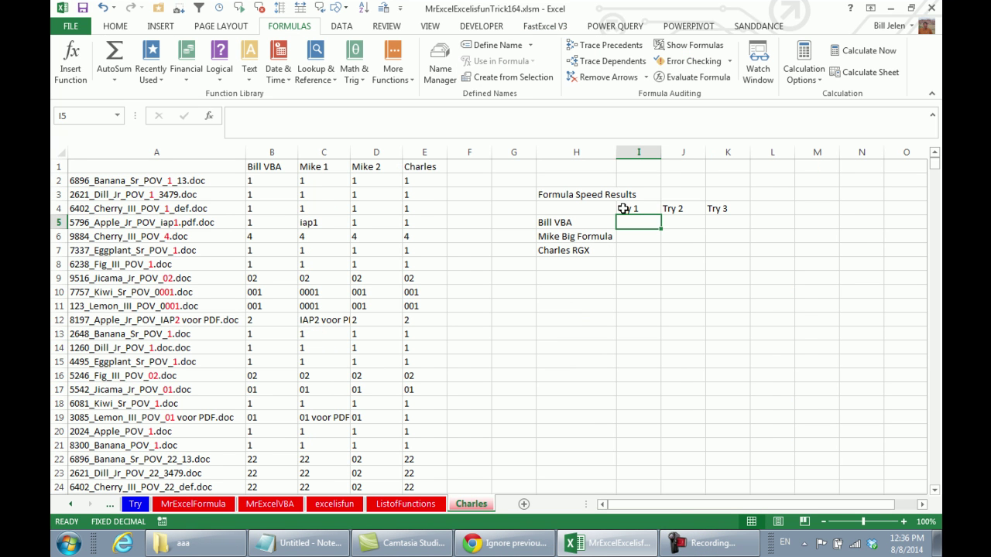
Show the FastExcel V3 tools and examine the Bill VBA formula in B2 and the Mike 2 formula in D2
left_click(546, 26)
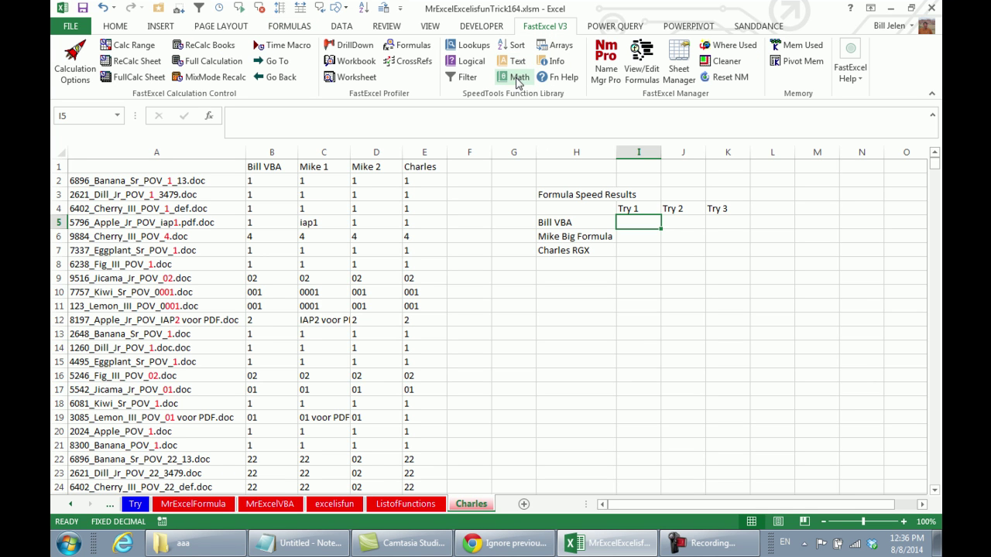
left_click(268, 179)
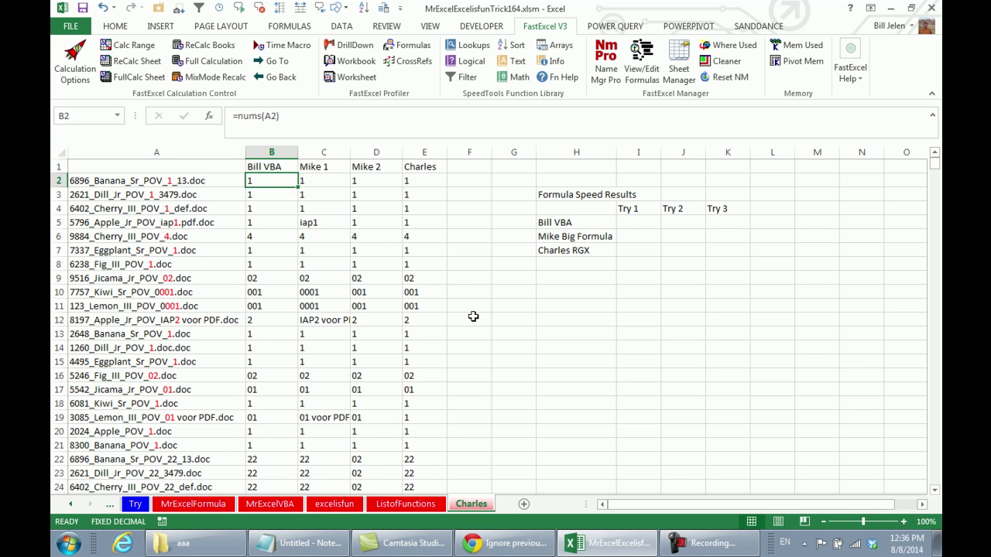
left_click(361, 184)
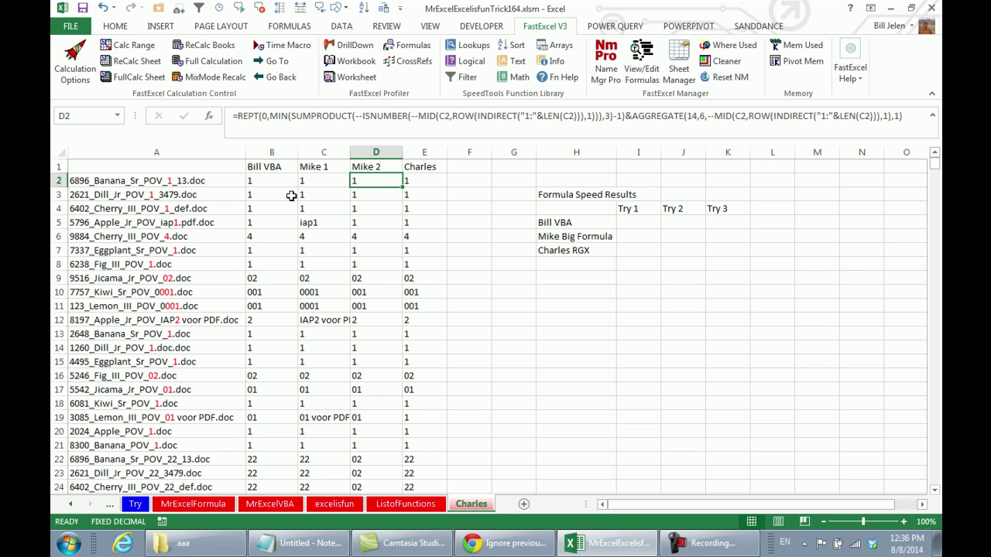
Time the calculation of the Bill VBA formulas in B2:B1001 three times with FastExcel's Calc Range
left_click(263, 182)
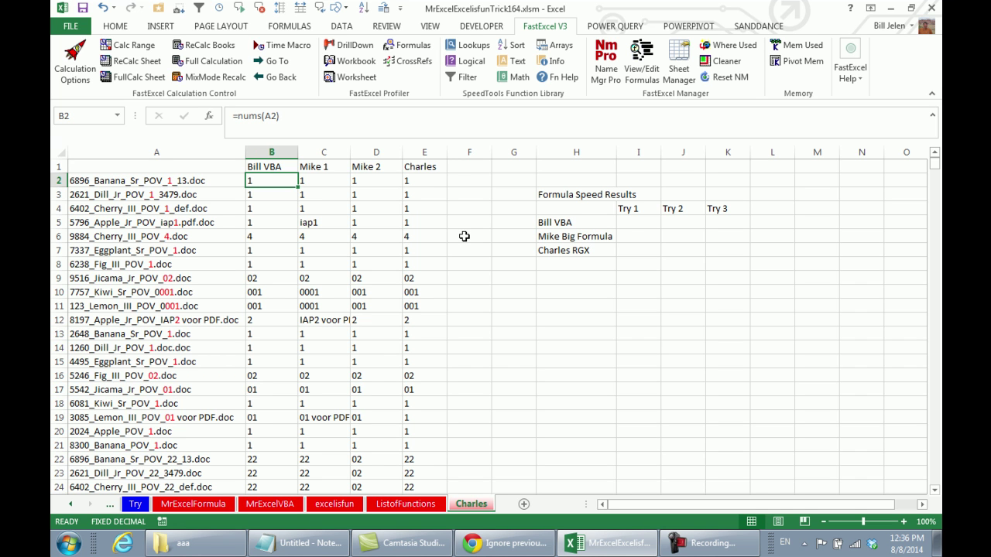
key("ctrl+shift+Down")
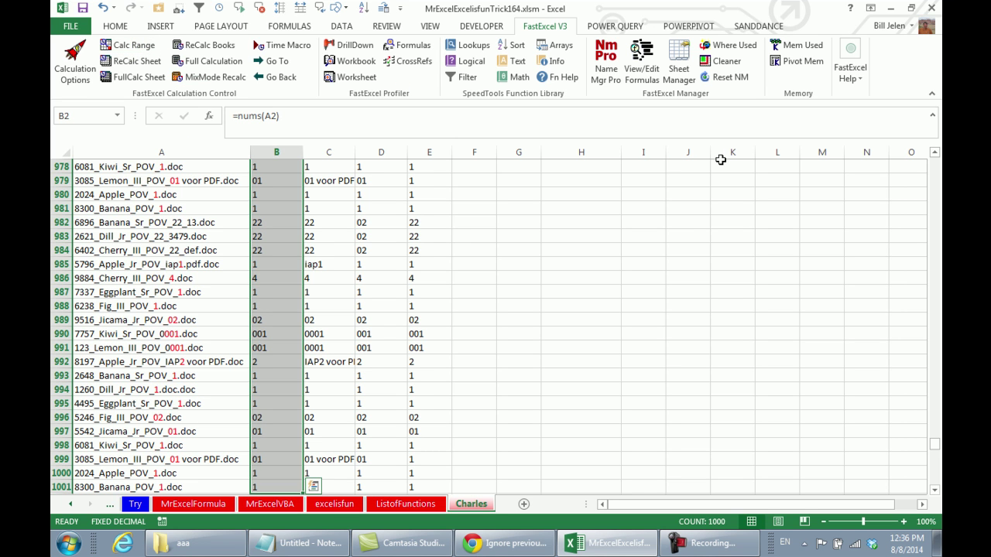
key("ctrl+period")
key("ctrl+period")
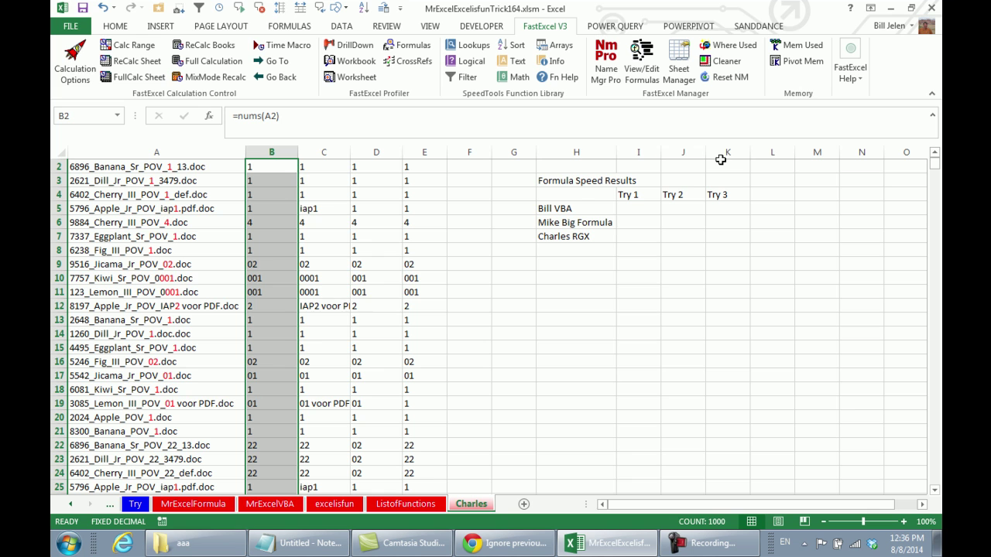
left_click(131, 47)
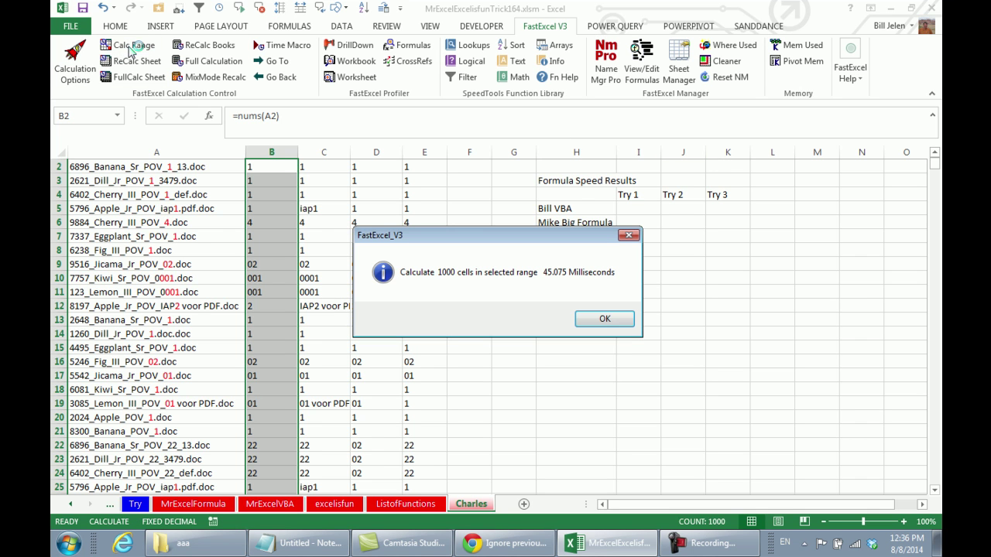
left_click(604, 319)
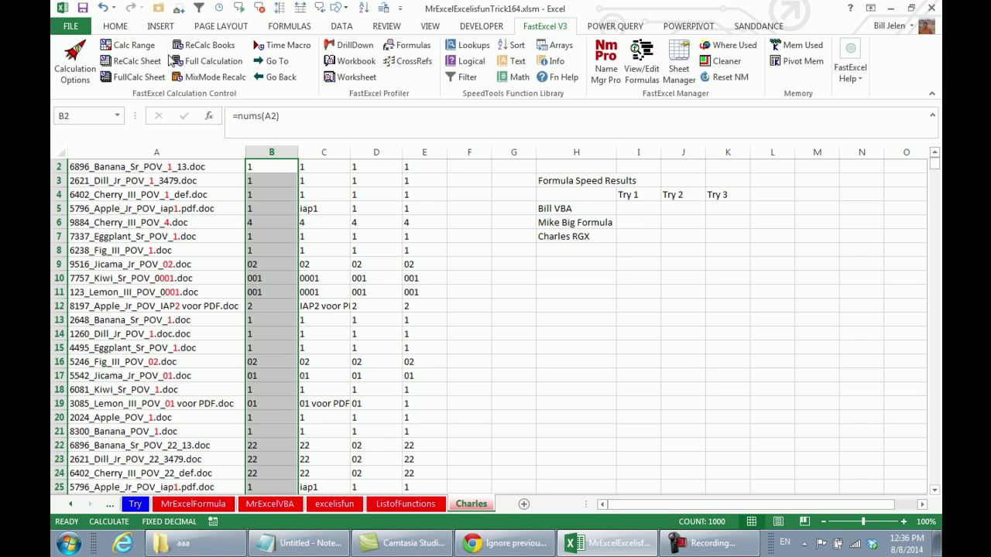
left_click(147, 46)
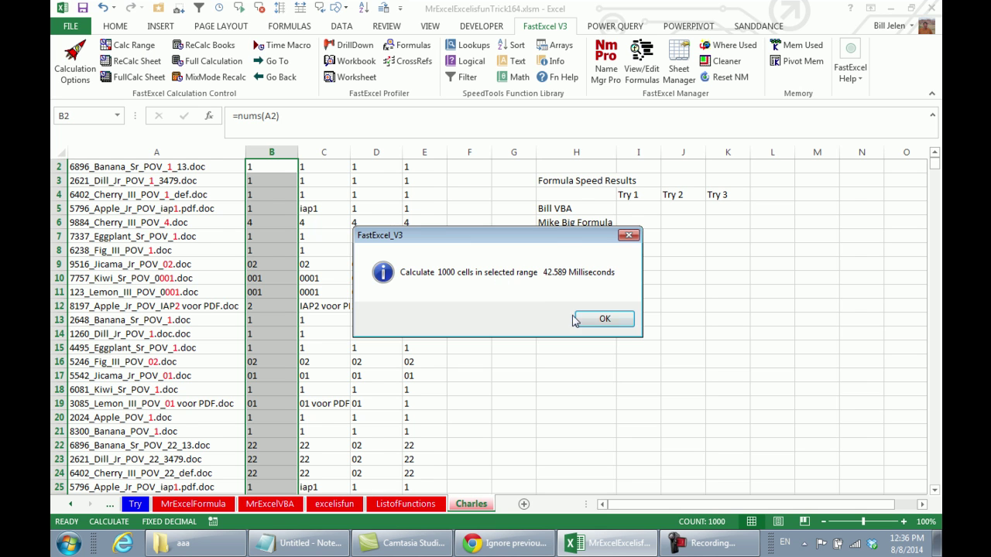
left_click(575, 320)
left_click(145, 48)
left_click(583, 319)
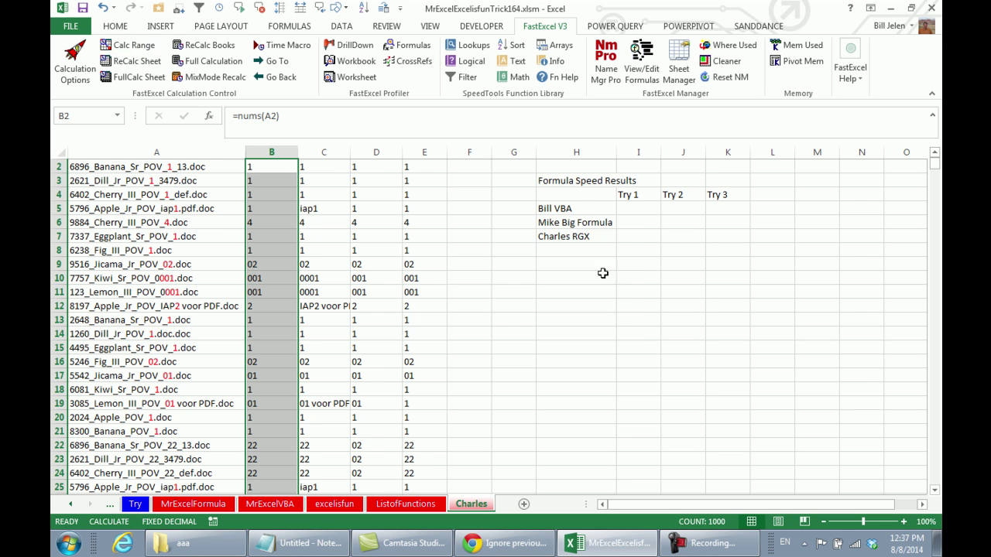
Record 45, 42 and 44 as Try 1, Try 2 and Try 3 for Bill VBA in I5:K5
left_click(631, 209)
type("45")
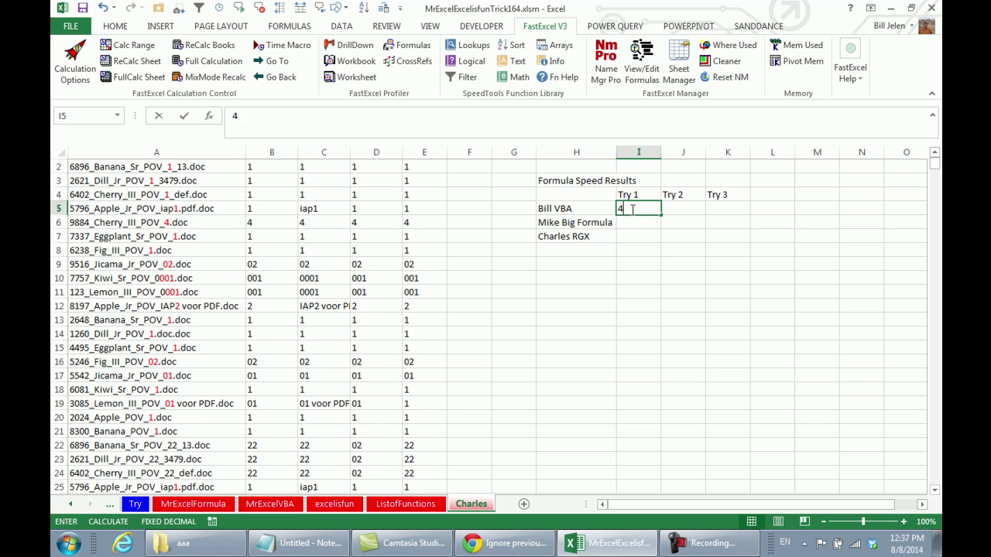
key("Tab")
type("42")
key("Tab")
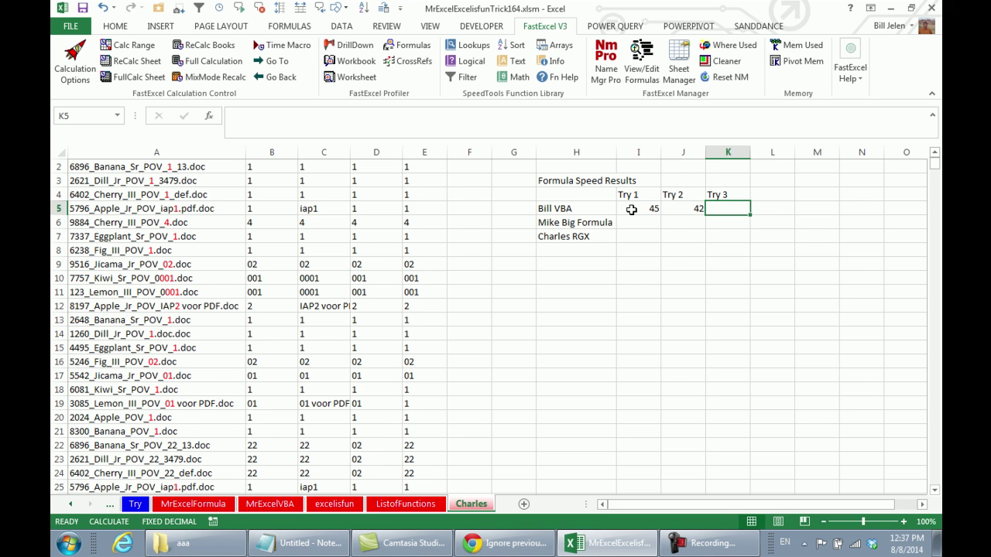
type("44")
key("Return")
Time the calculation of the Mike 1 and Mike 2 formulas in C2:D1001 three times with FastExcel's Calc Range
key("Home")
key("Right")
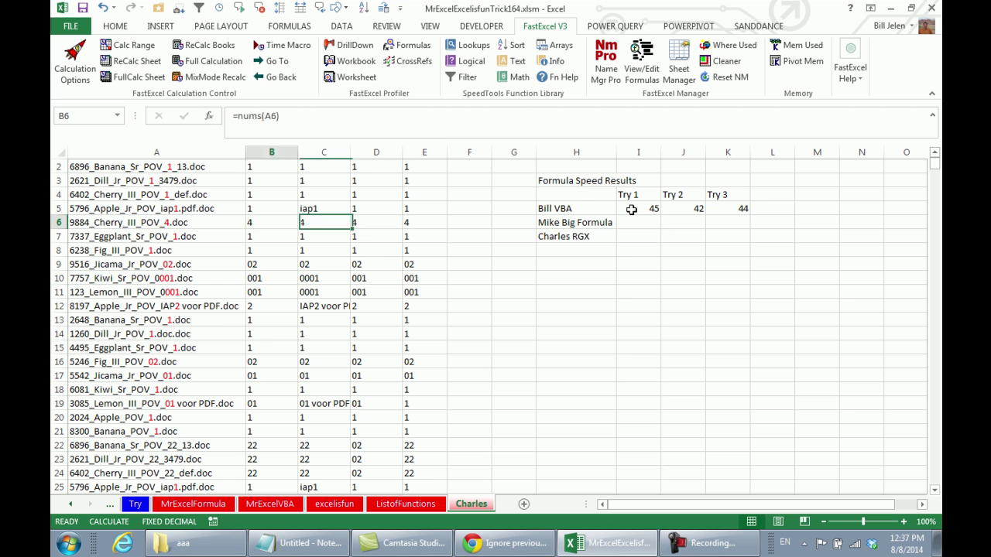
key("Up")
key("Up")
key("Up")
key("Up")
key("Up")
key("Right")
key("Down")
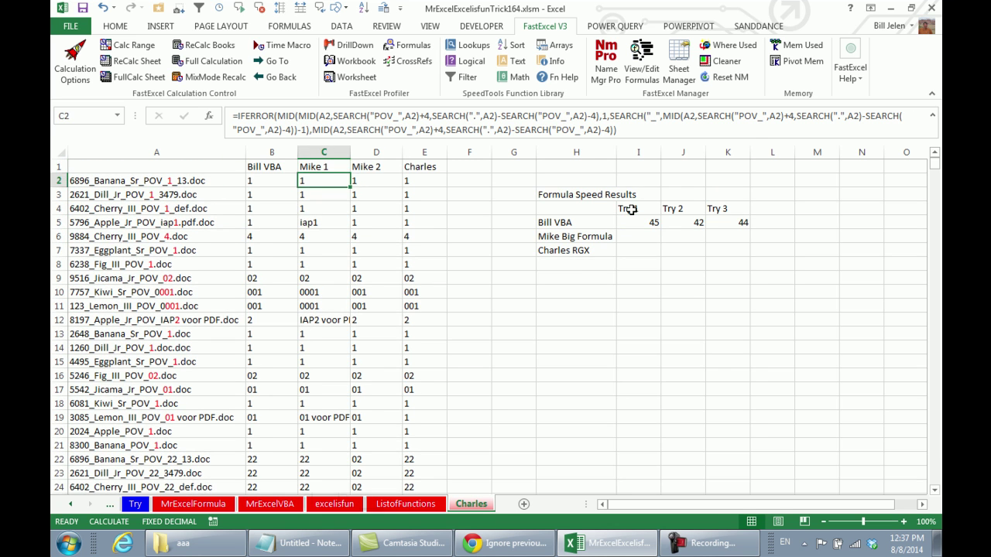
key("ctrl+shift+Down")
key("shift+Right")
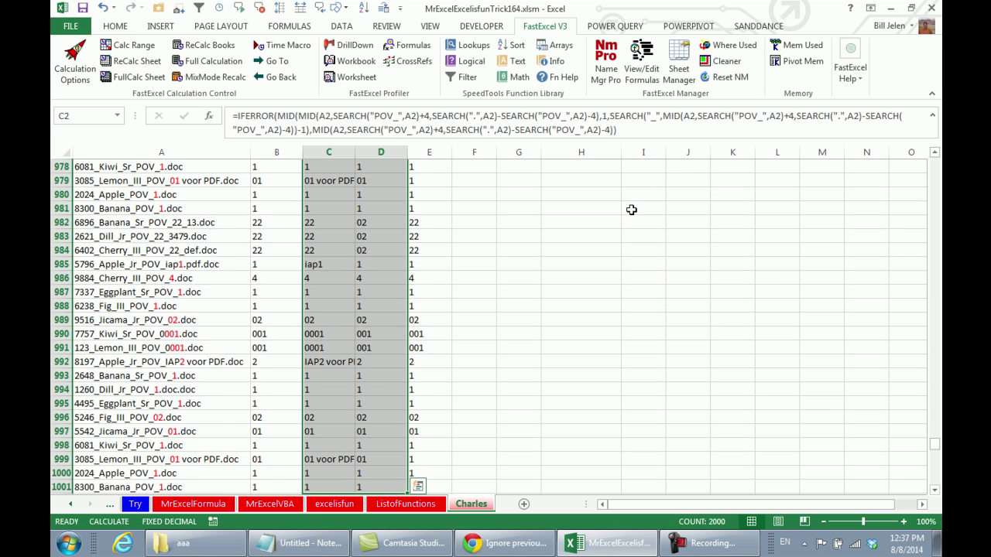
key("ctrl+period")
key("ctrl+period")
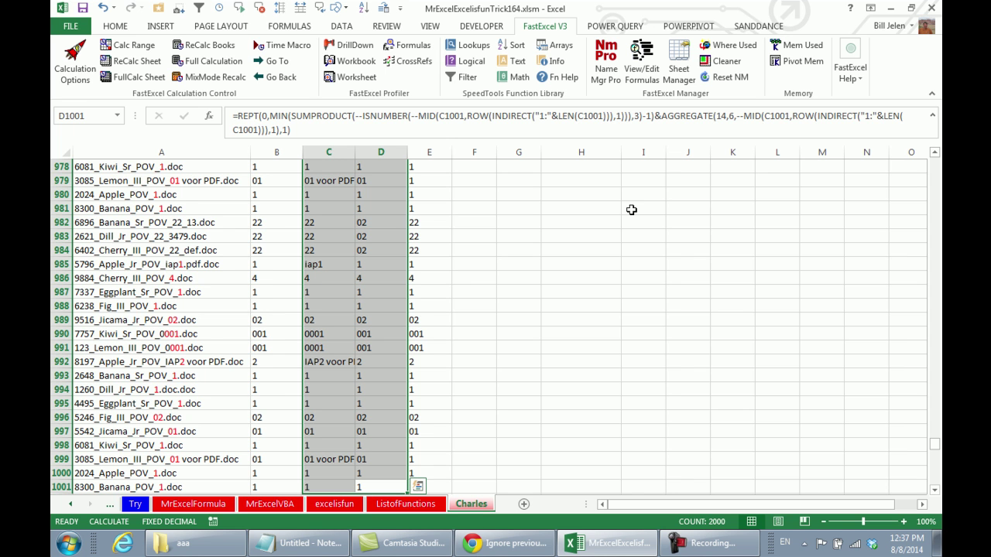
key("ctrl+period")
key("ctrl+period")
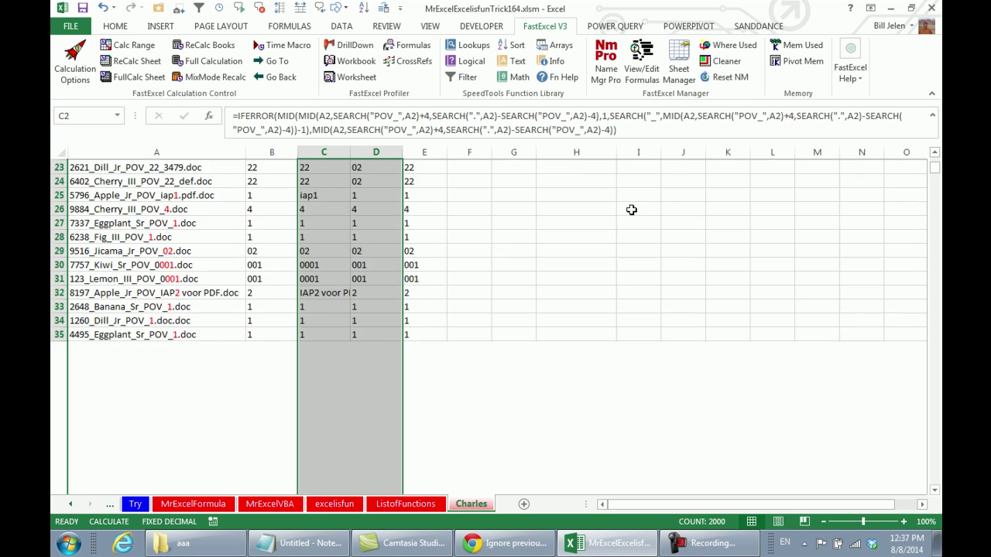
left_click(147, 48)
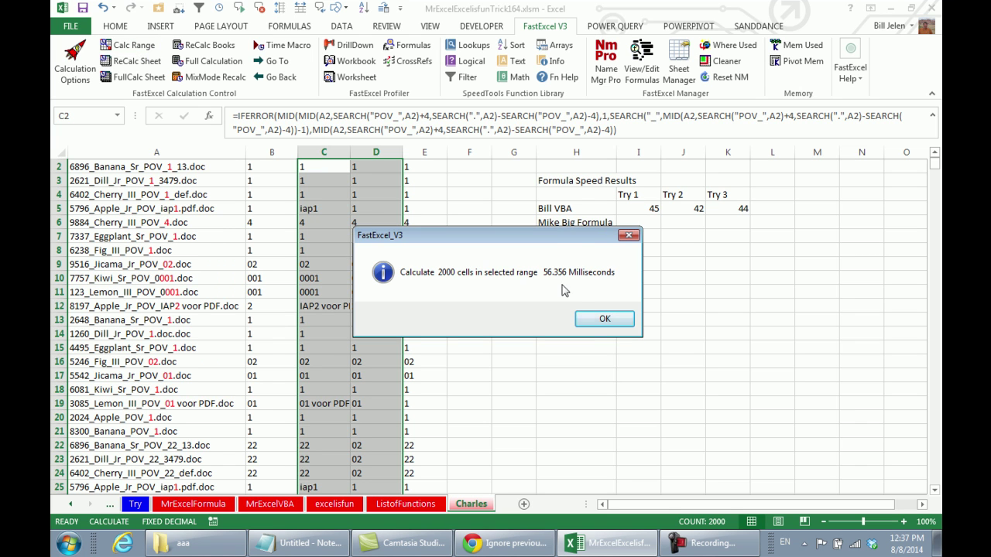
left_click(604, 319)
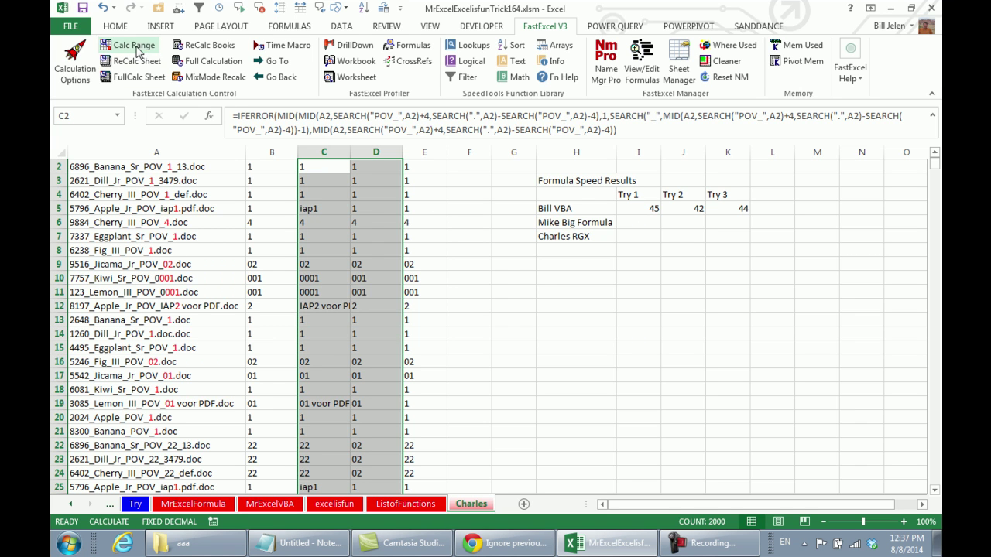
left_click(138, 48)
left_click(599, 320)
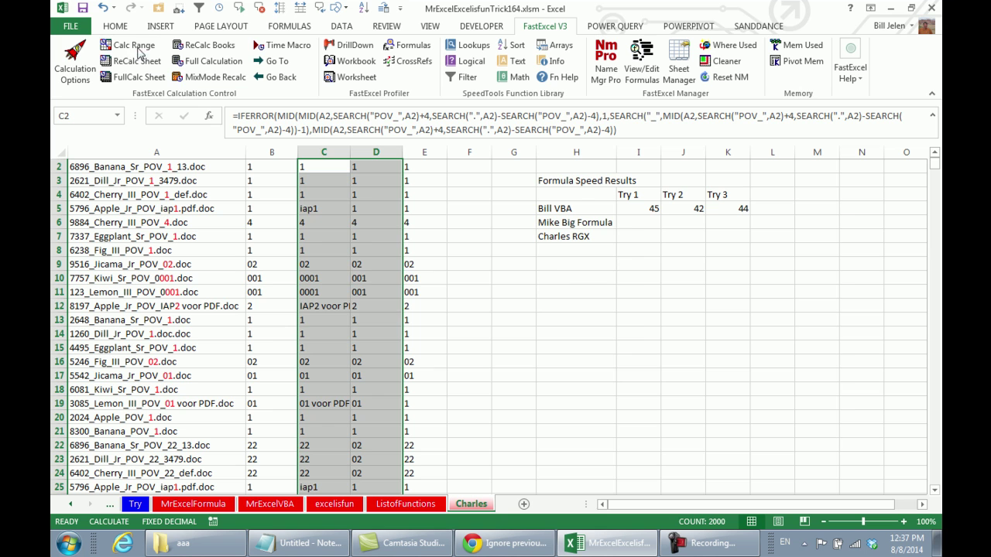
left_click(138, 48)
left_click(604, 319)
Record 56, 59 and 60 as Try 1, Try 2 and Try 3 for Mike Big Formula in I6:K6
left_click(637, 221)
type("56")
key("Tab")
type("59")
key("Tab")
type("60")
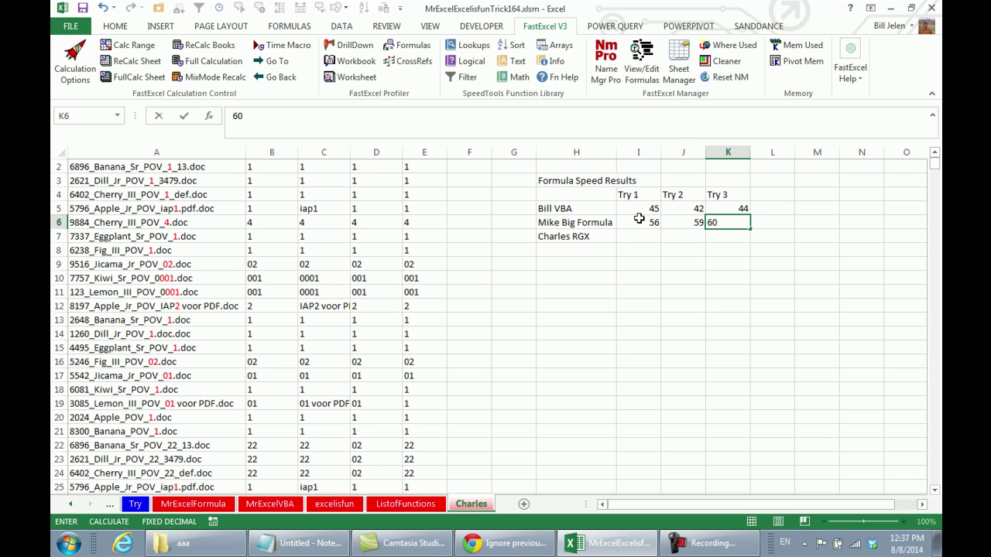
key("Left")
Time the calculation of the Charles Rgx.SUBSTITUTE formulas in E2:E1001 three times with FastExcel's Calc Range
key("Left")
key("Left")
key("Left")
key("Up")
key("Up")
key("Up")
key("Up")
key("Left")
key("Left")
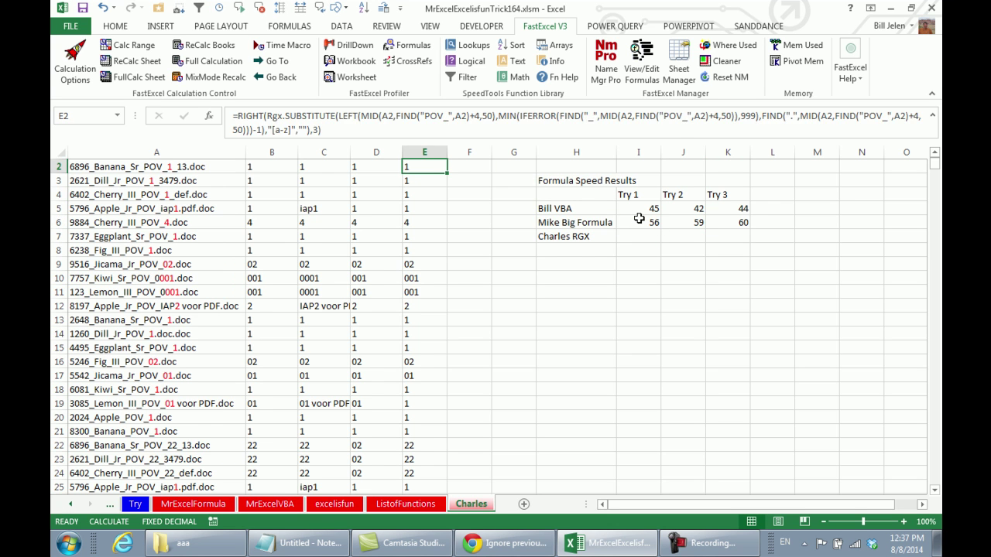
key("Up")
key("Down")
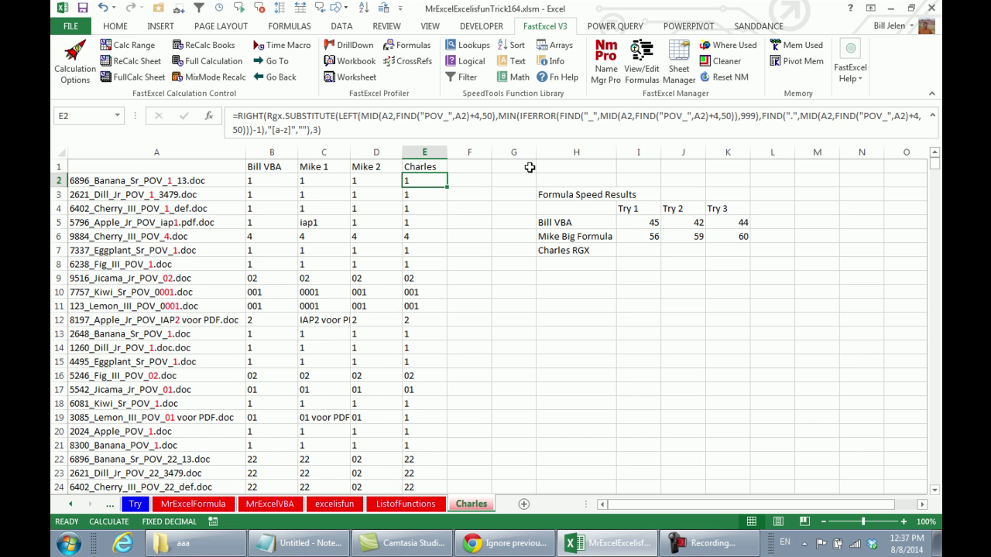
key("ctrl+shift+Down")
key("ctrl+BackSpace")
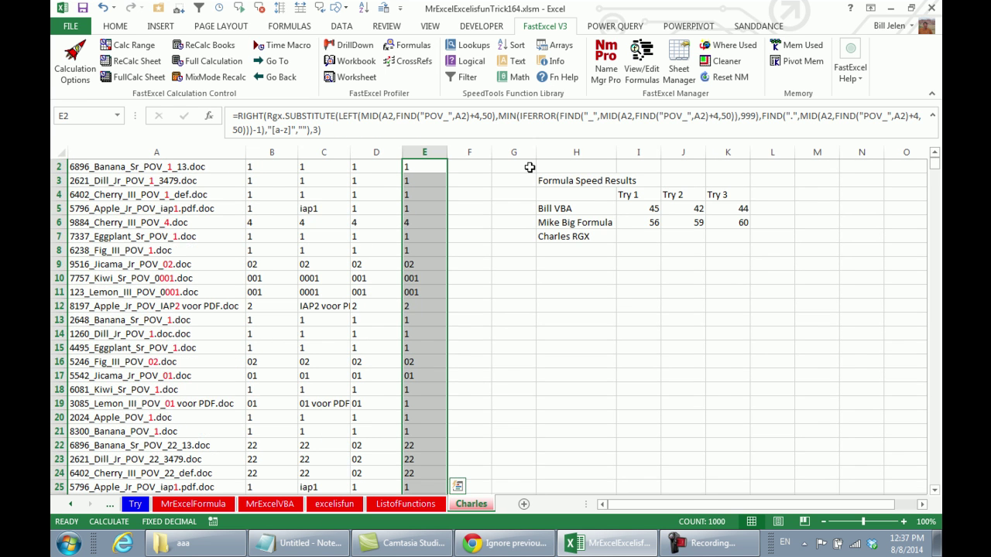
left_click(124, 47)
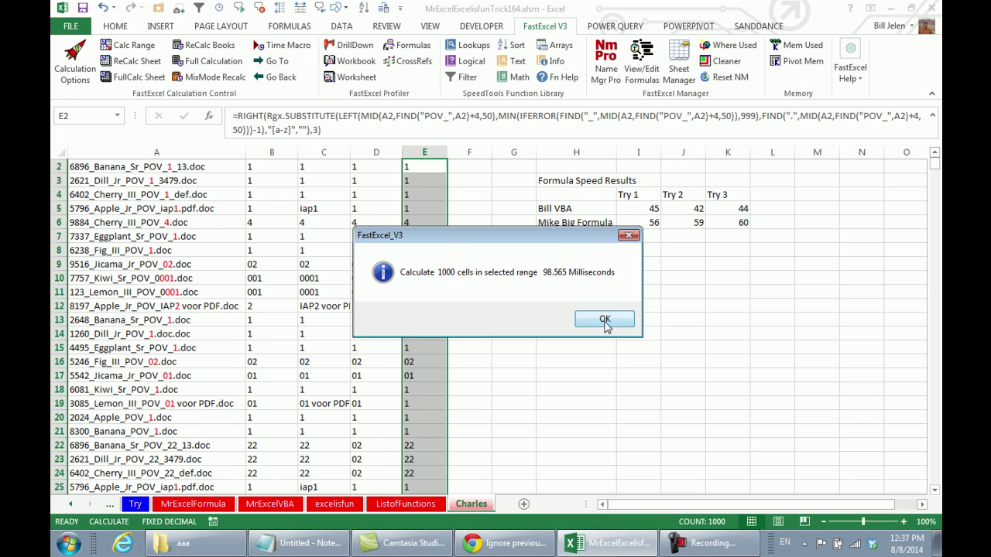
left_click(607, 319)
left_click(128, 51)
left_click(605, 321)
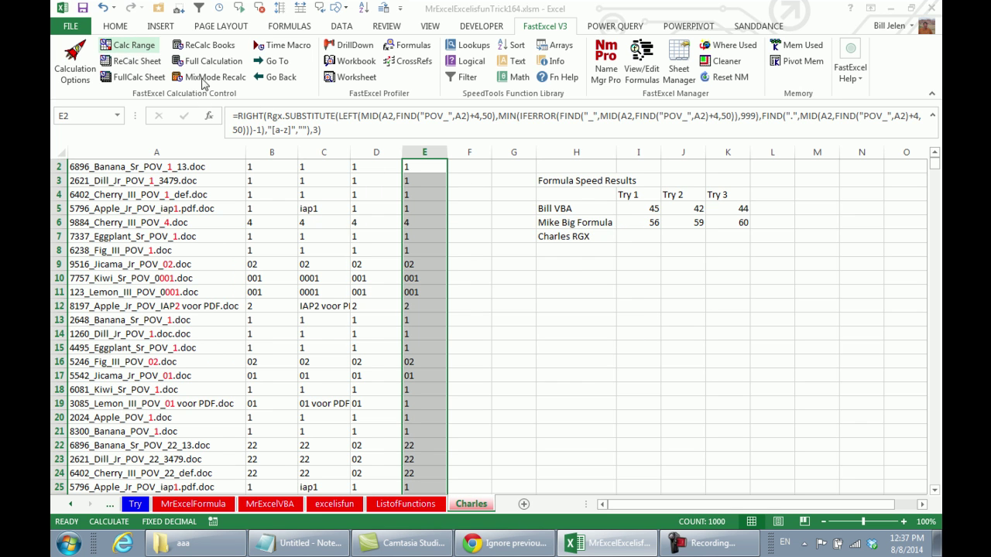
left_click(127, 47)
left_click(605, 319)
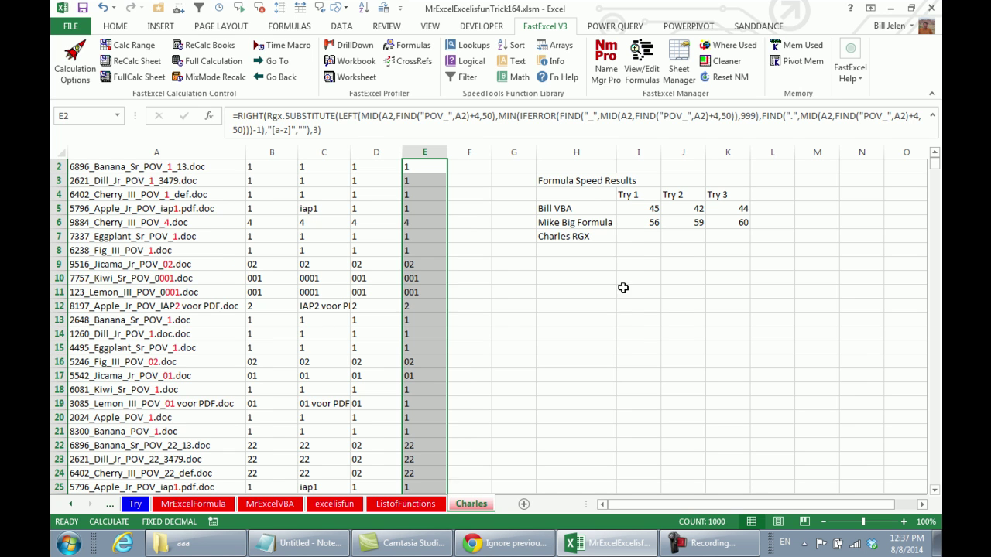
Record 98, 97 and 99 as Try 1, Try 2 and Try 3 for Charles RGX in I7:K7
left_click(636, 235)
type("98")
key("Tab")
type("99")
key("Tab")
key("shift+Tab")
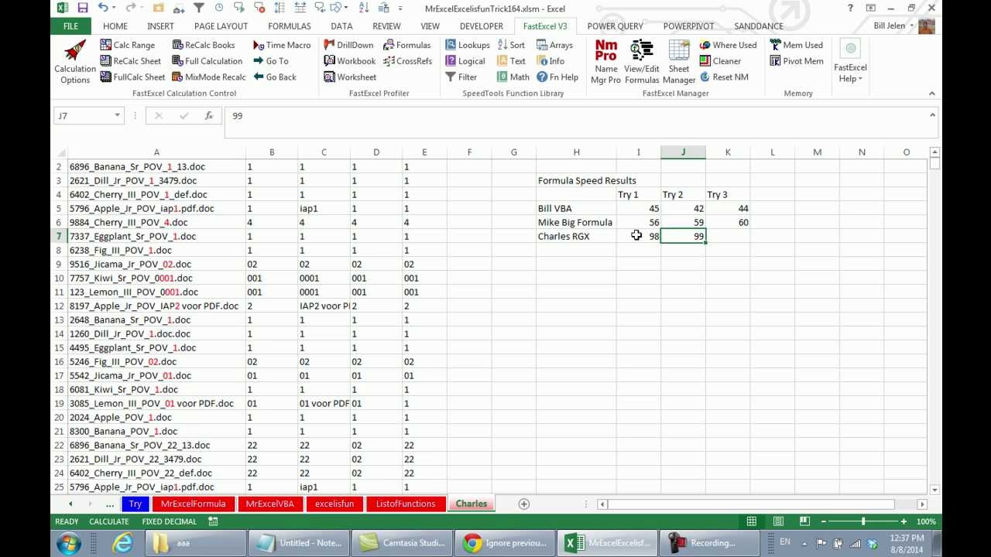
type("97")
key("Tab")
type("99")
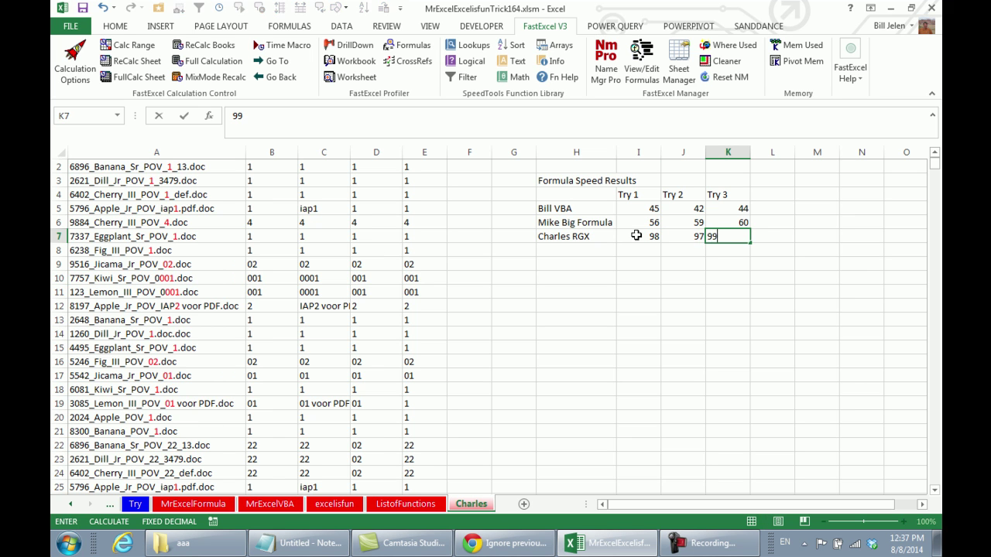
key("shift+Tab")
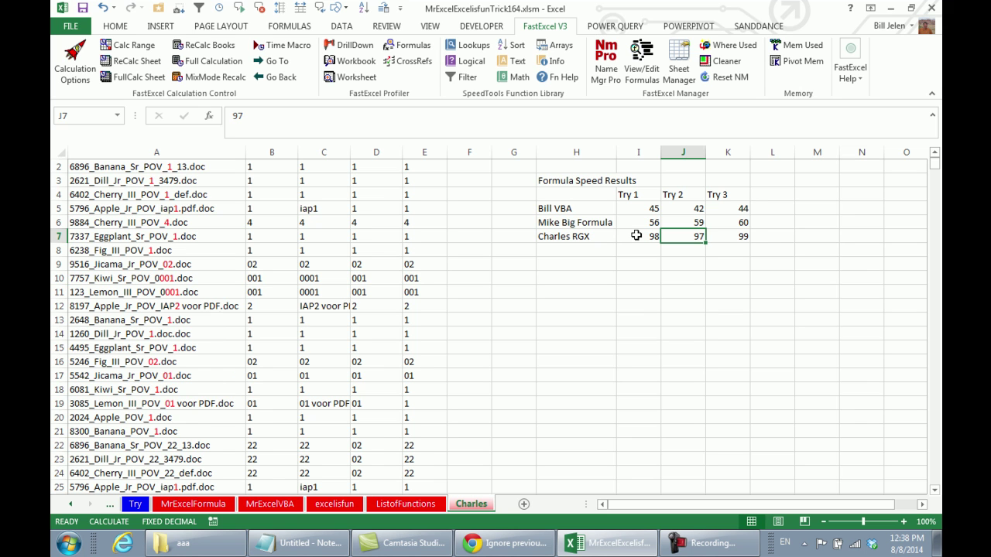
Examine the Rgx.SUBSTITUTE formula in E6 and go to the Charles column header in E1
key("Left")
key("Left")
key("Up")
key("Left")
key("Left")
key("Left")
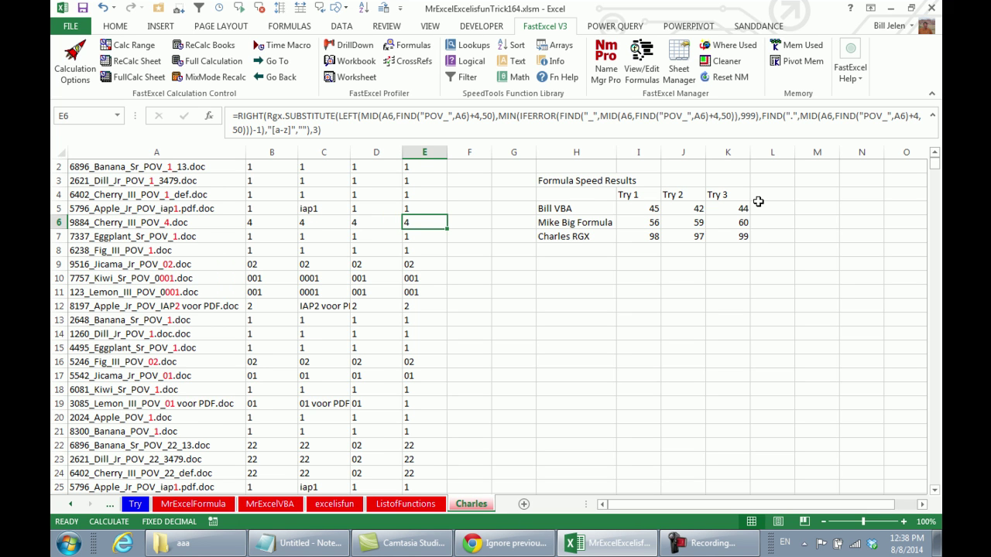
key("ctrl+Up")
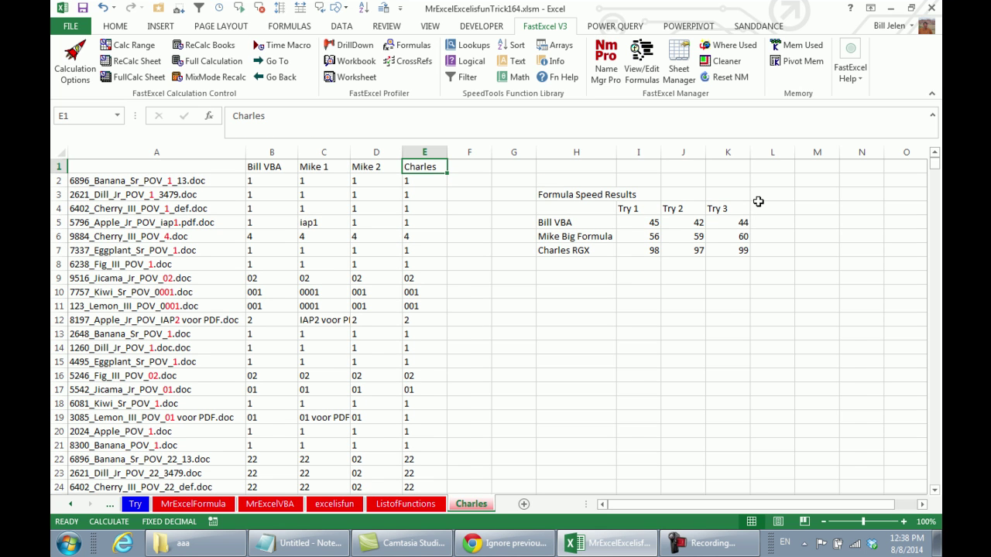